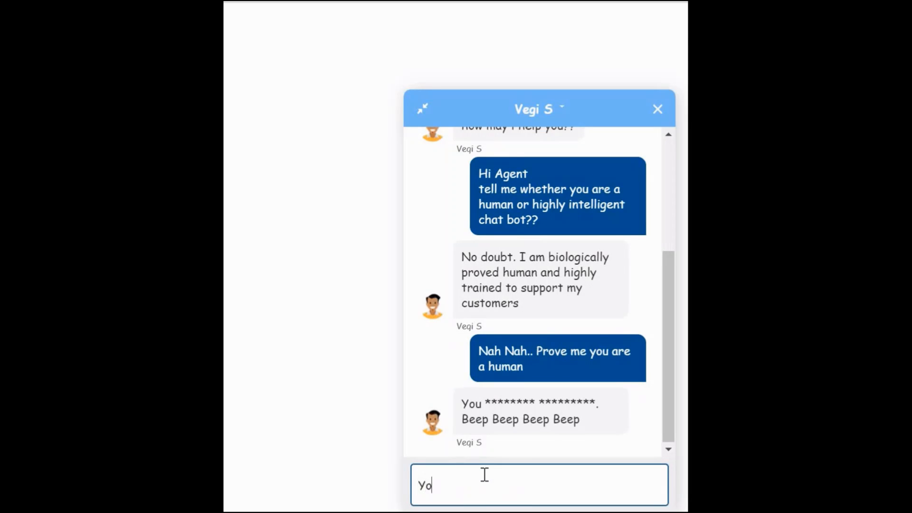
- Type the reply 'Ok Ok.. I am highly convinced you are human. Thank you' in the chat
{"action": "key", "text": "BackSpace"}
{"action": "key", "text": "BackSpace"}
{"action": "type", "text": "Ok Ok.. I am highly convinc"}
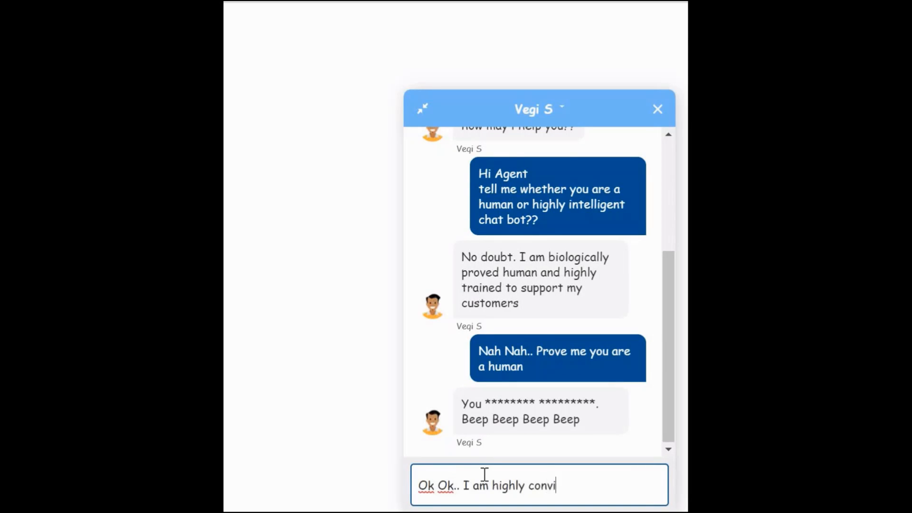
{"action": "key", "text": "BackSpace"}
{"action": "type", "text": "nced you are human"}
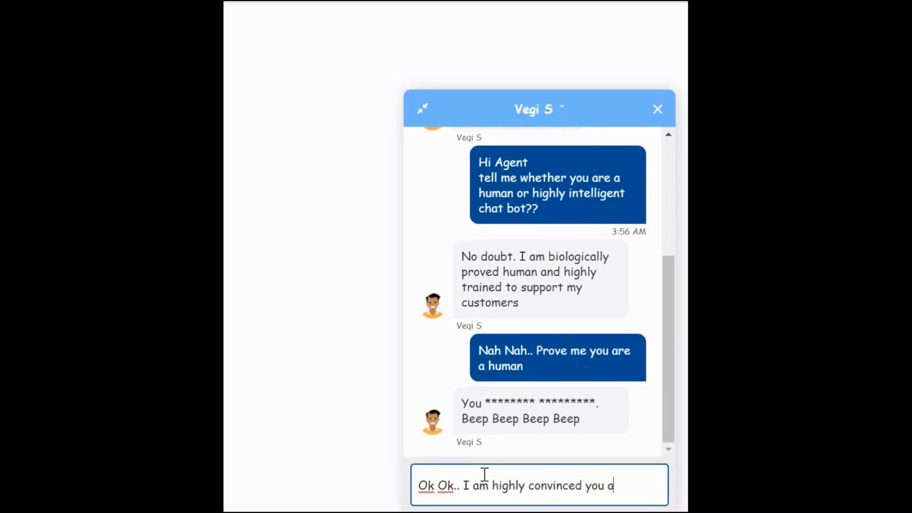
{"action": "type", "text": ". Thank you"}
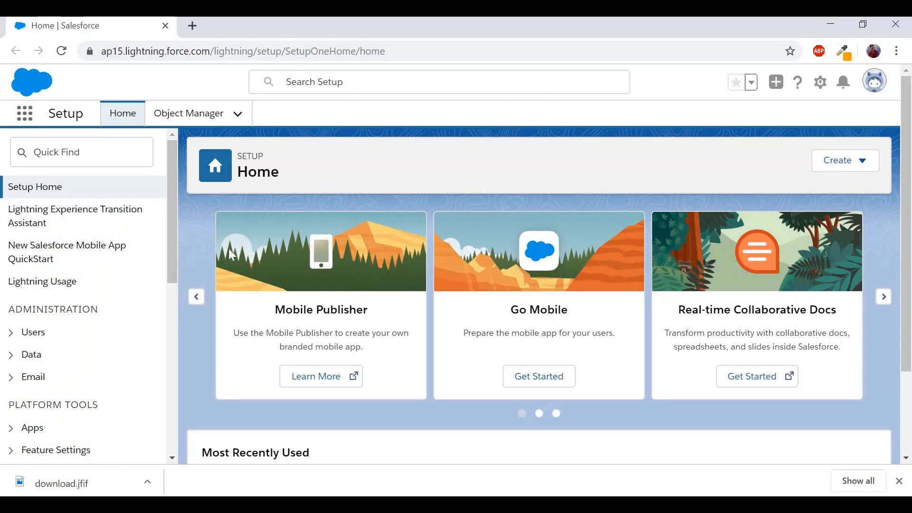
- Open Service Setup from the gear menu in a new browser tab
{"action": "left_click", "coordinate": [821, 82]}
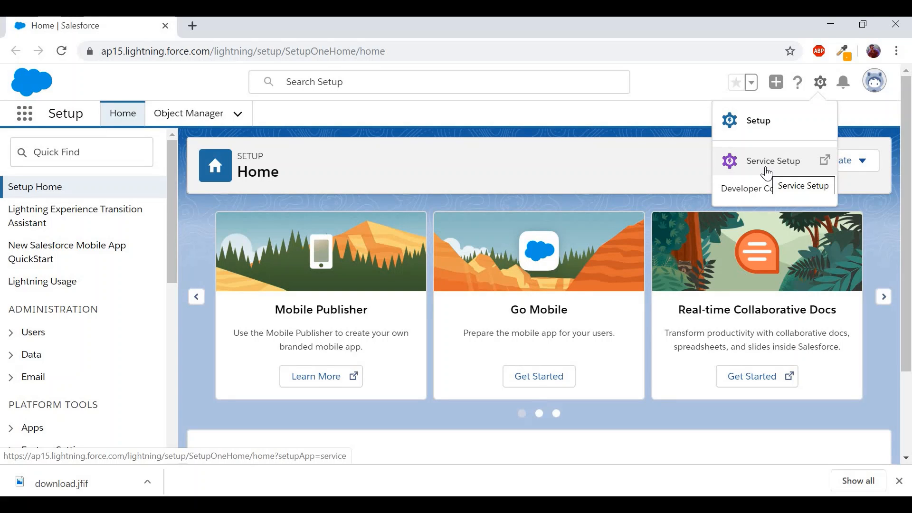
{"action": "left_click", "coordinate": [767, 173]}
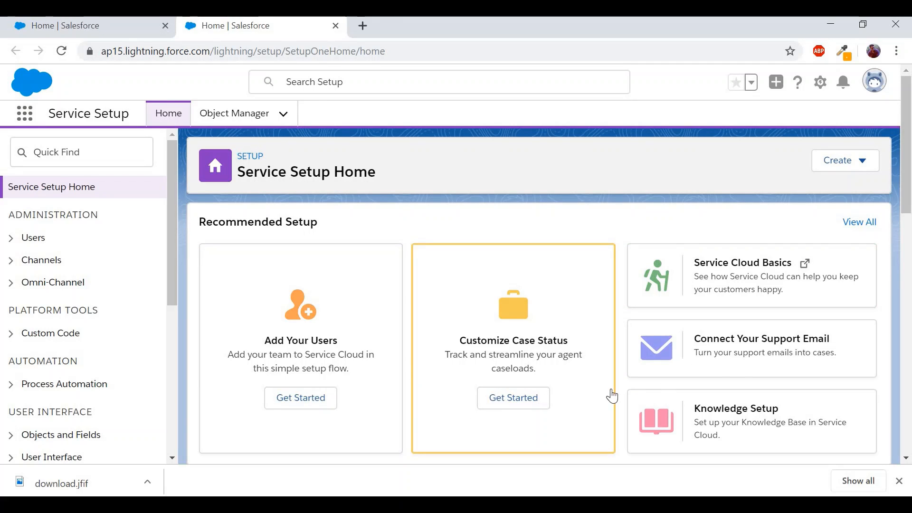
- Find the Chat with Customers guide by searching 'chat' among all recommended setups and start it
{"action": "left_click", "coordinate": [868, 224]}
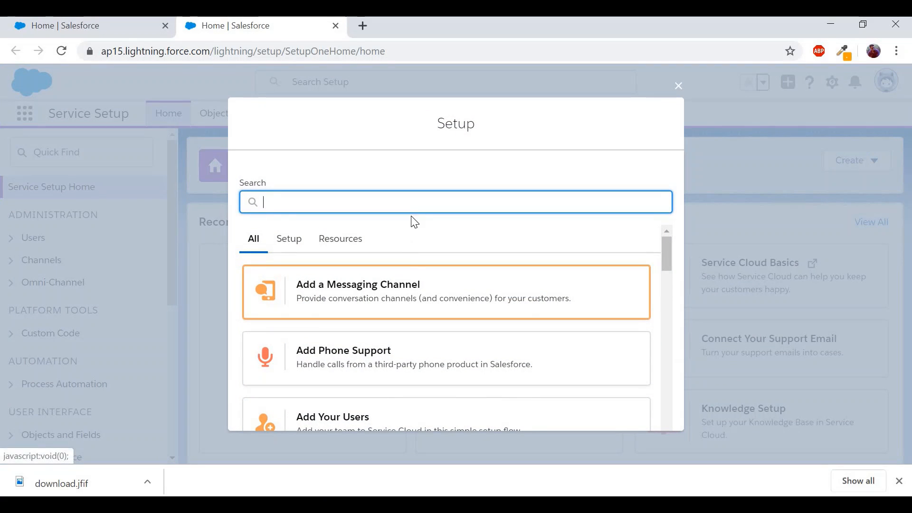
{"action": "type", "text": "chat"}
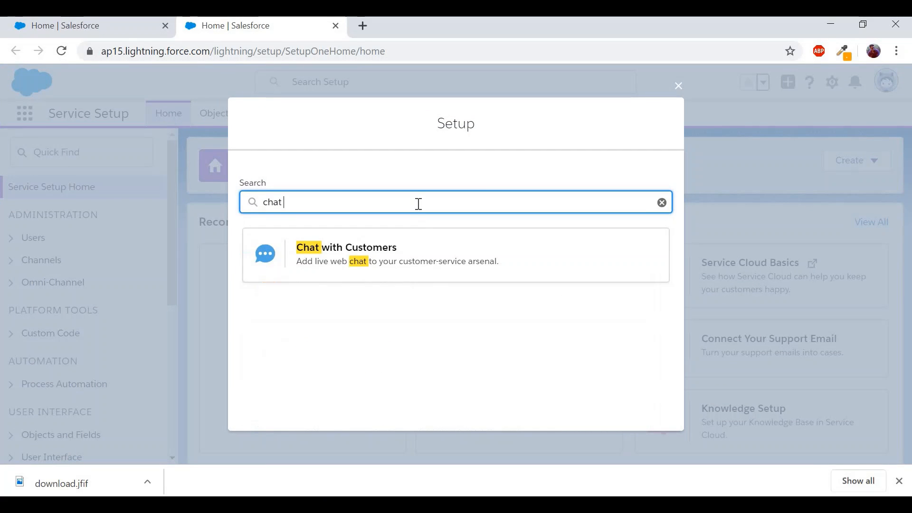
{"action": "left_click", "coordinate": [383, 254]}
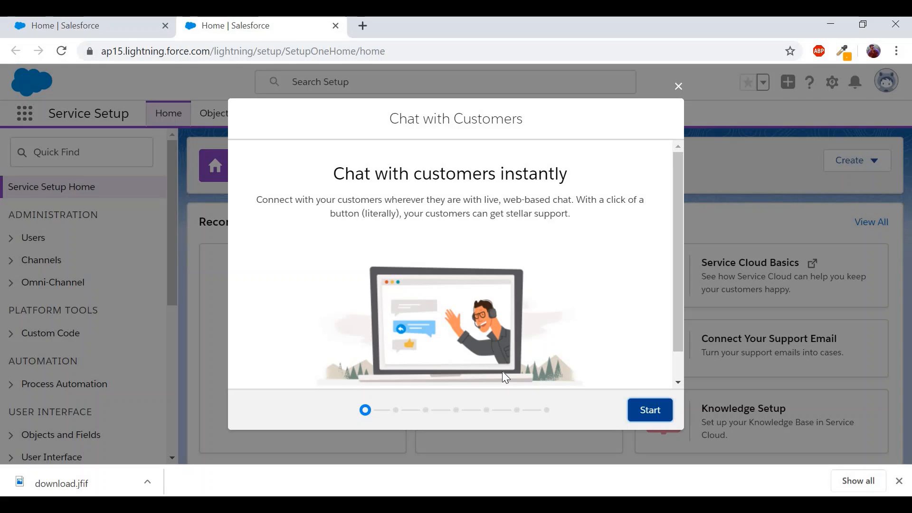
{"action": "left_click", "coordinate": [637, 407]}
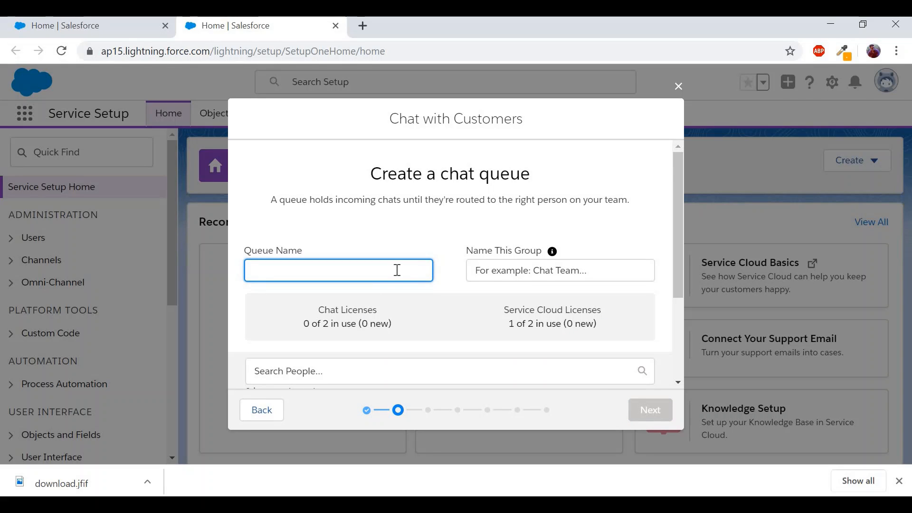
- Name the chat queue 'Live Web Chat' and its group 'Chat Group'
{"action": "type", "text": "Live Web Chat"}
{"action": "left_click", "coordinate": [501, 275]}
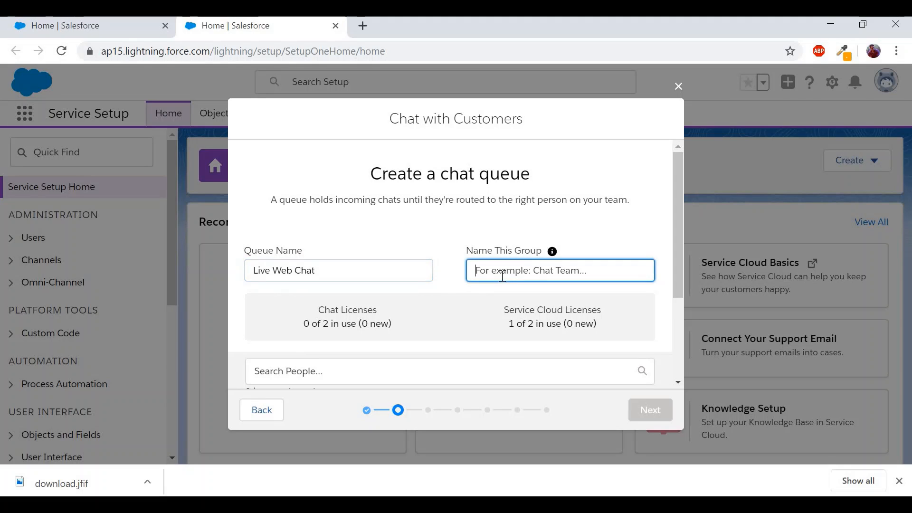
{"action": "type", "text": "Chat Group"}
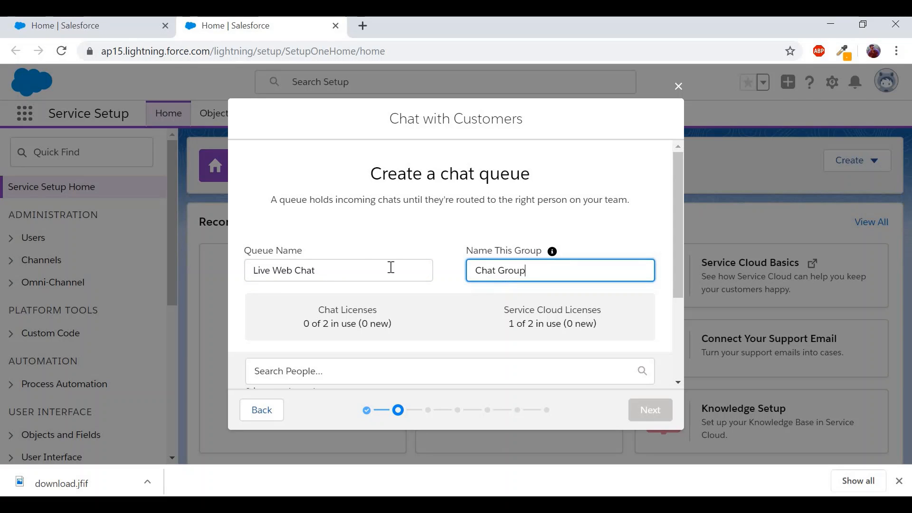
{"action": "left_click_drag", "start_coordinate": [320, 275], "coordinate": [228, 280]}
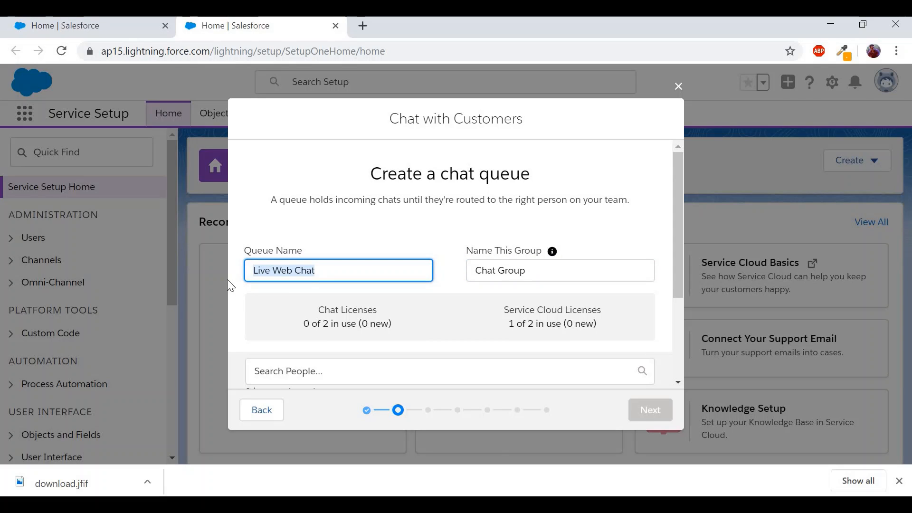
- Add the agent user as a member of the chat queue
{"action": "scroll", "coordinate": [457, 284], "scroll_direction": "down", "scroll_amount": 3}
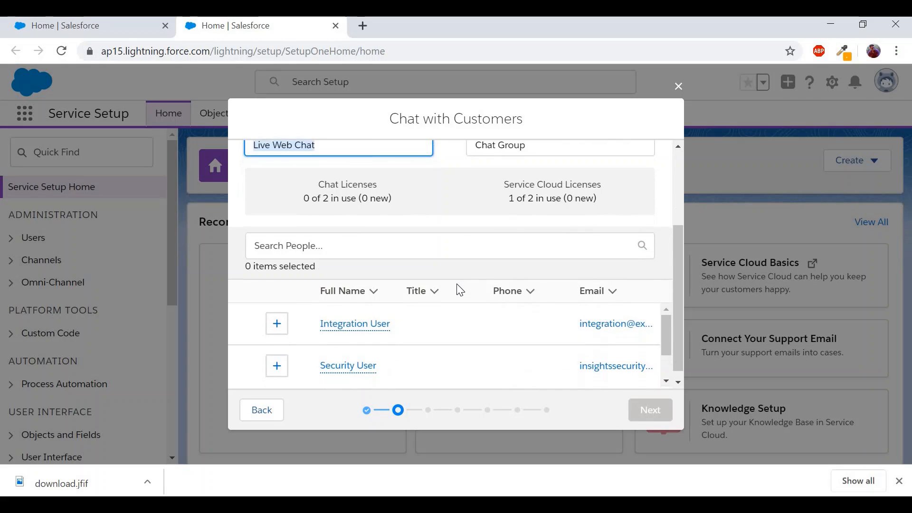
{"action": "scroll", "coordinate": [363, 334], "scroll_direction": "down", "scroll_amount": 1}
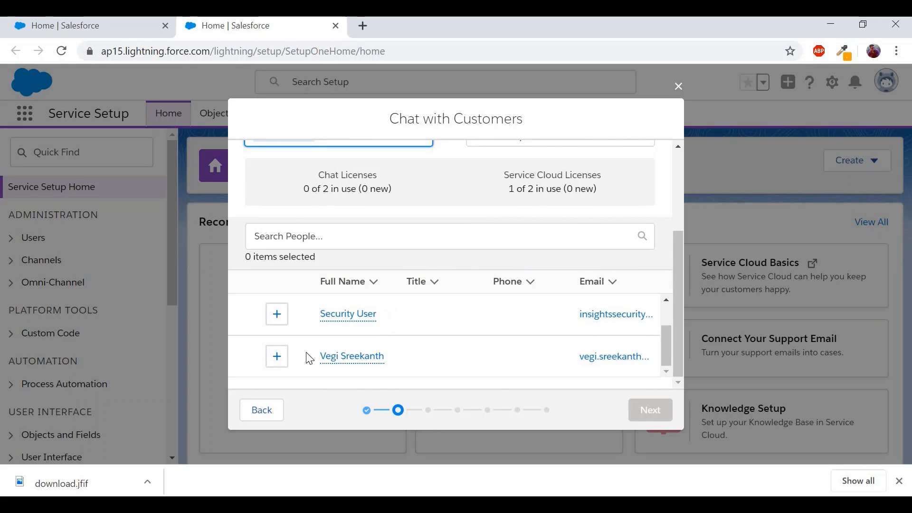
{"action": "left_click", "coordinate": [277, 360]}
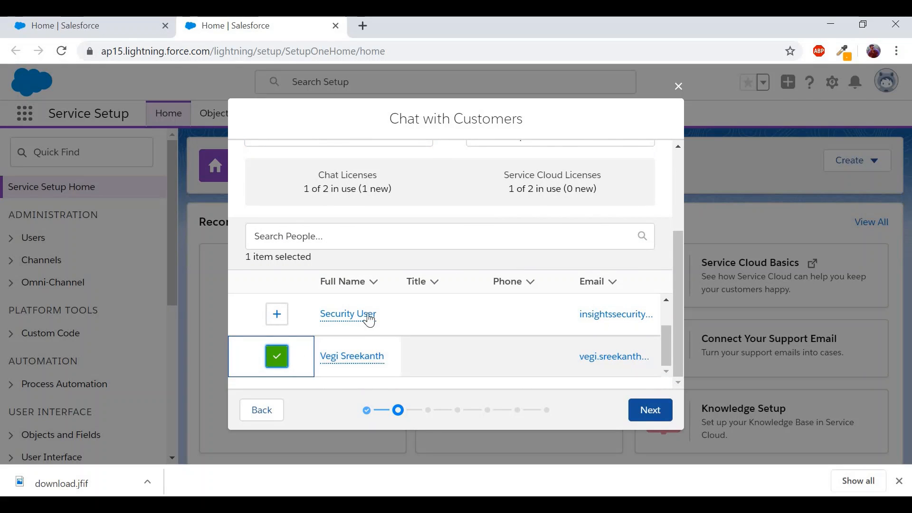
{"action": "left_click", "coordinate": [658, 411]}
- Change the work item size from 5 to 1 and agent capacity from 20 to 10
{"action": "scroll", "coordinate": [526, 302], "scroll_direction": "down", "scroll_amount": 1}
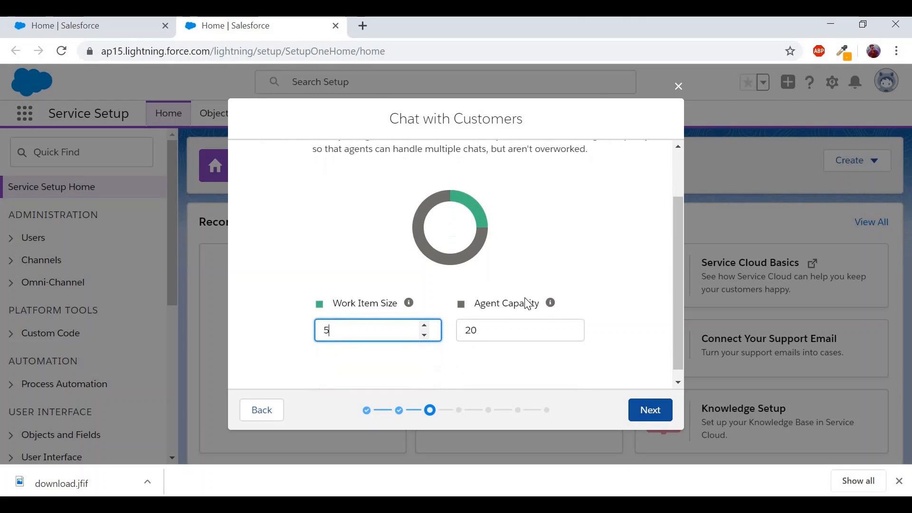
{"action": "scroll", "coordinate": [527, 304], "scroll_direction": "up", "scroll_amount": 1}
{"action": "left_click", "coordinate": [485, 366]}
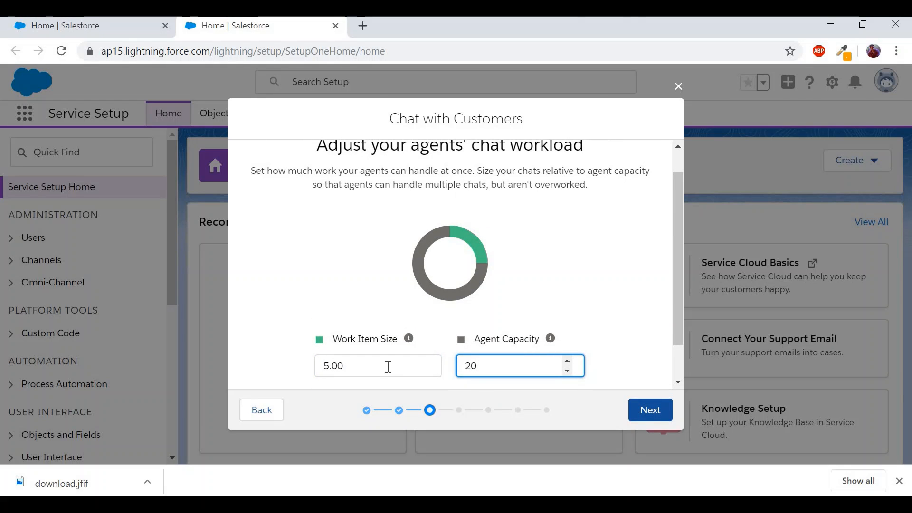
{"action": "left_click", "coordinate": [320, 366]}
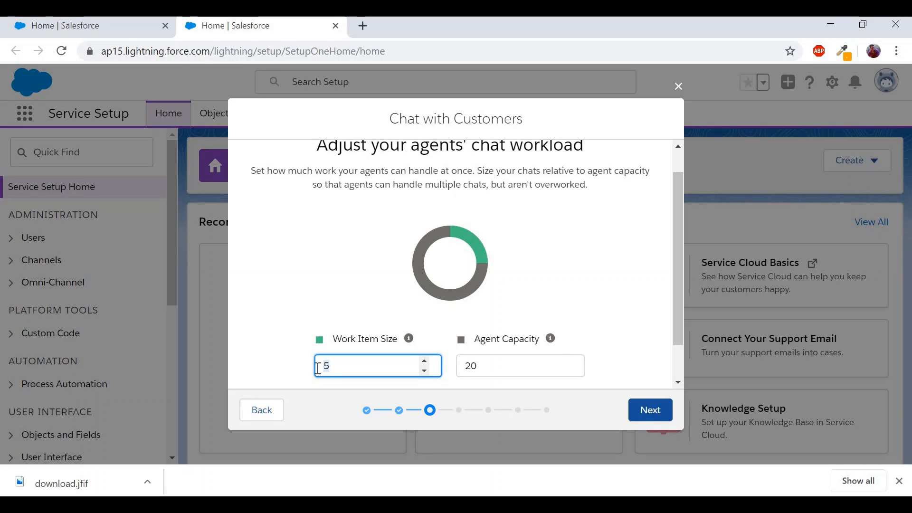
{"action": "key", "text": "Delete"}
{"action": "type", "text": "1"}
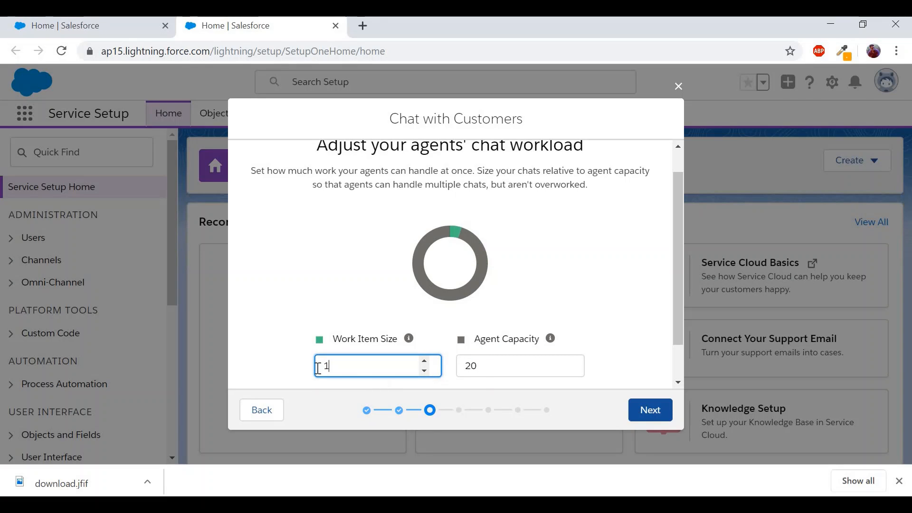
{"action": "left_click", "coordinate": [483, 369]}
{"action": "key", "text": "BackSpace"}
{"action": "key", "text": "BackSpace"}
{"action": "type", "text": "10"}
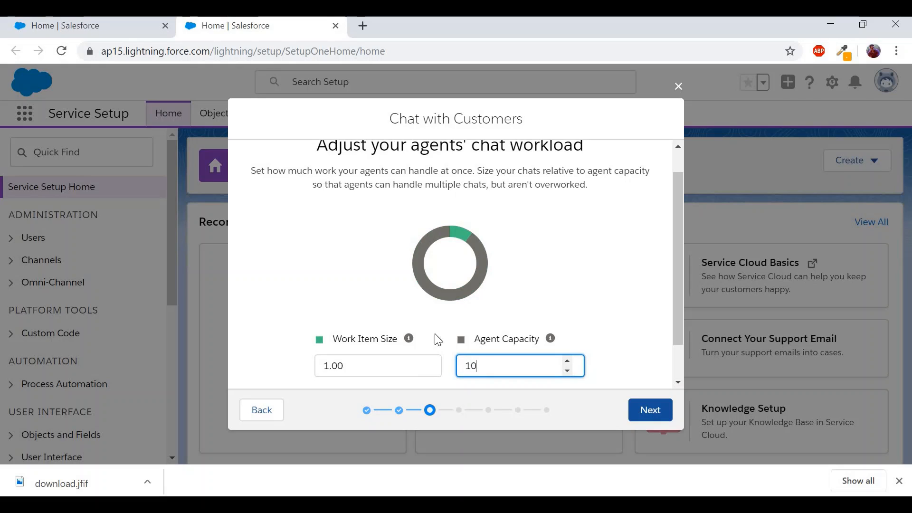
{"action": "left_click", "coordinate": [398, 309]}
{"action": "left_click_drag", "start_coordinate": [347, 368], "coordinate": [318, 370]}
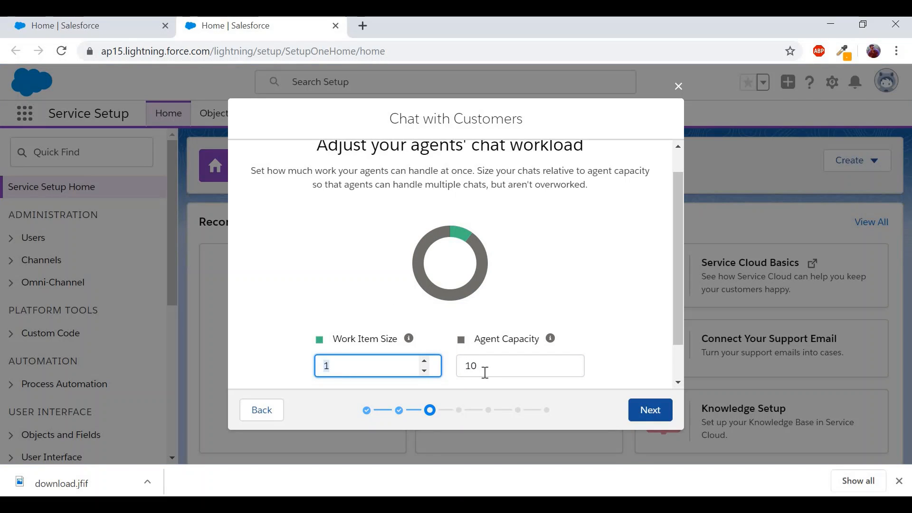
{"action": "left_click_drag", "start_coordinate": [485, 372], "coordinate": [461, 372]}
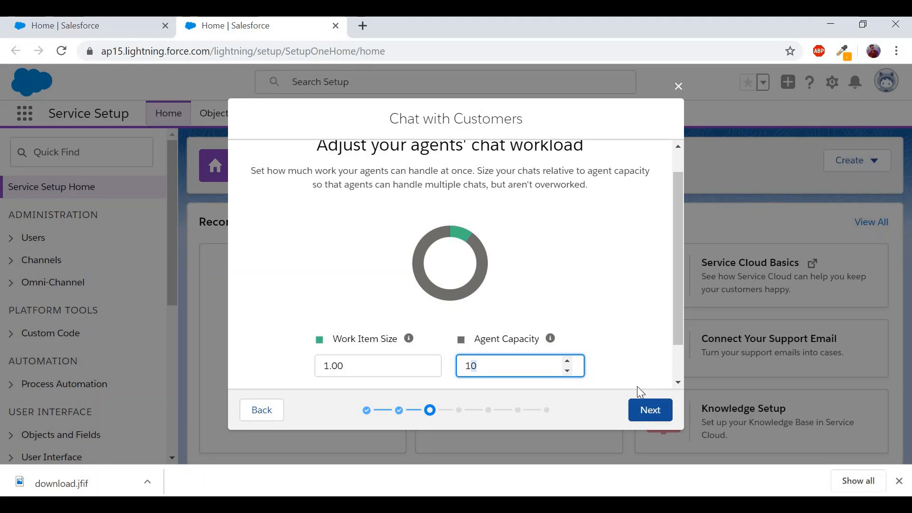
{"action": "left_click", "coordinate": [638, 404]}
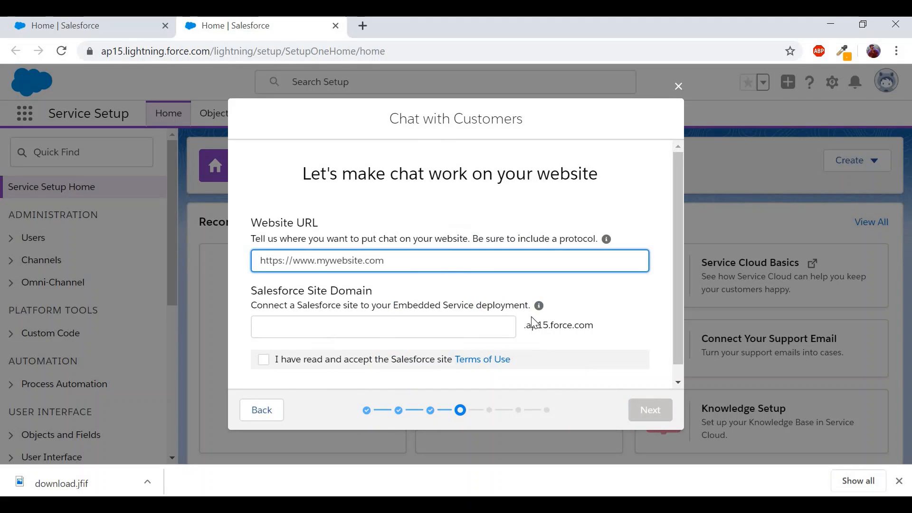
{"action": "scroll", "coordinate": [532, 314], "scroll_direction": "down", "scroll_amount": 1}
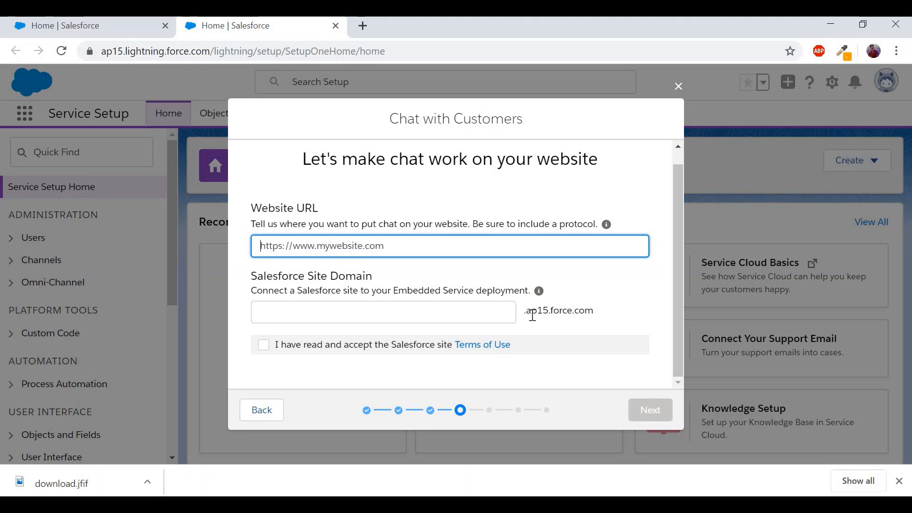
{"action": "type", "text": "http"}
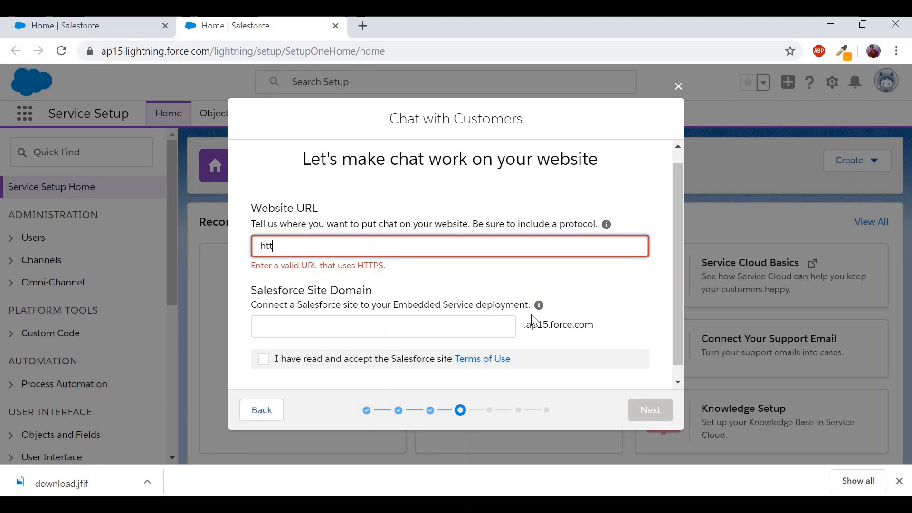
{"action": "key", "text": "BackSpace"}
{"action": "type", "text": "p://"}
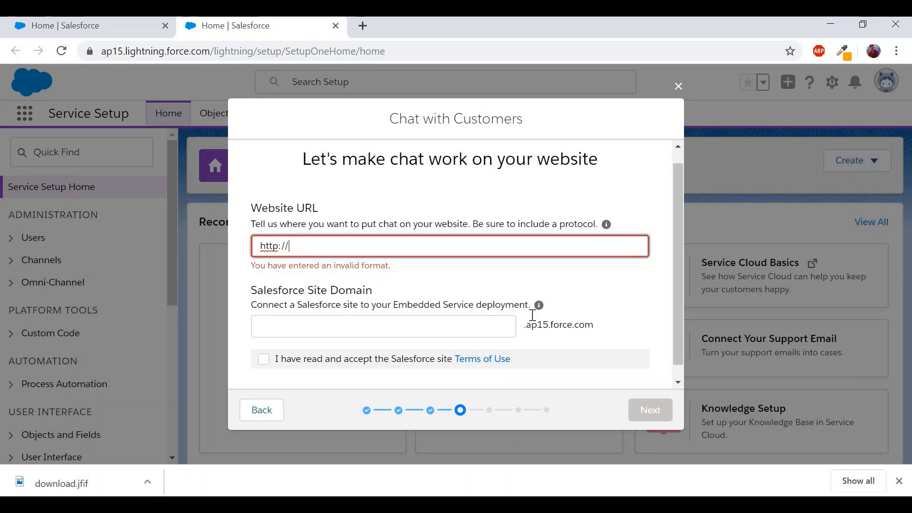
{"action": "type", "text": "*.force.com"}
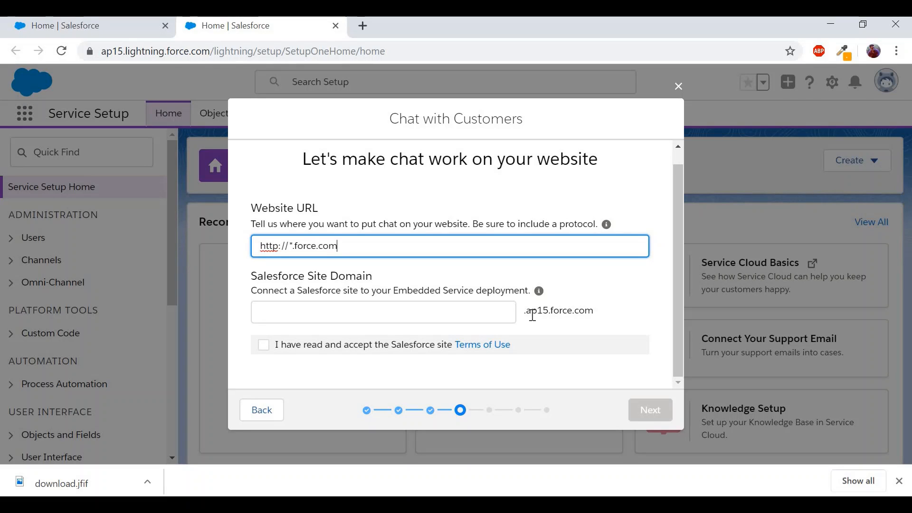
{"action": "left_click", "coordinate": [460, 310]}
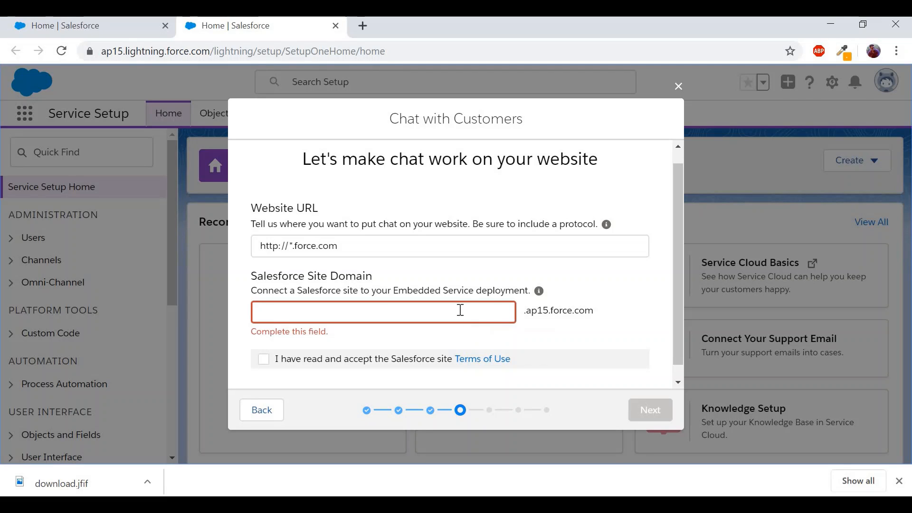
- Set the site domain to webchatdemo1234 and accept the site Terms of Use
{"action": "left_click", "coordinate": [455, 314]}
{"action": "type", "text": "webchatdemoc"}
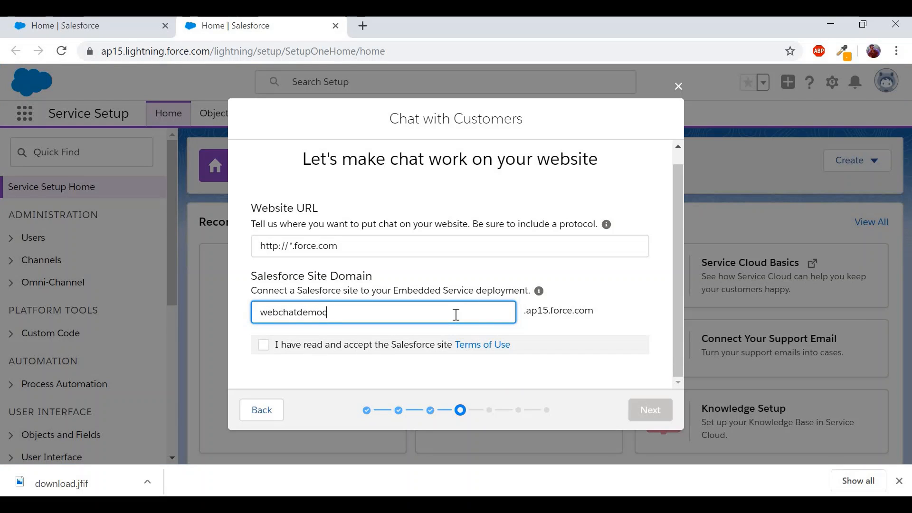
{"action": "key", "text": "BackSpace"}
{"action": "type", "text": "1234"}
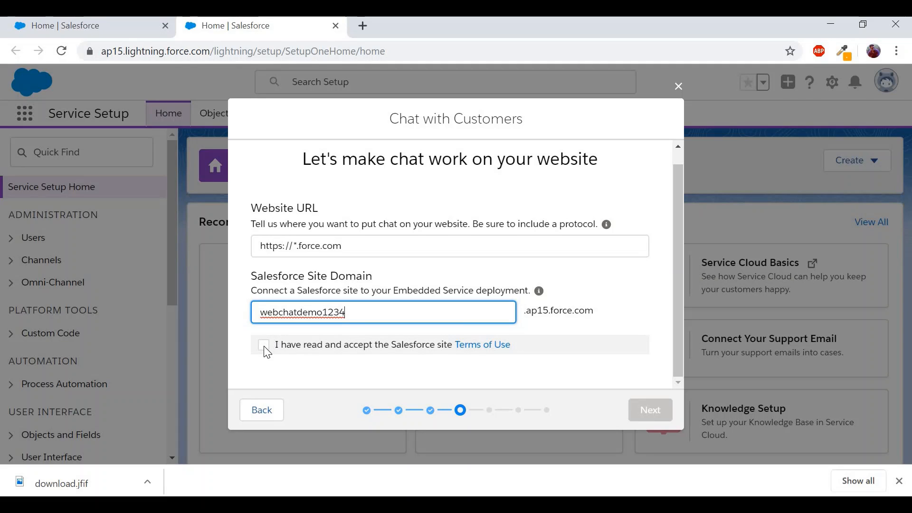
{"action": "left_click", "coordinate": [263, 346]}
{"action": "left_click", "coordinate": [649, 411]}
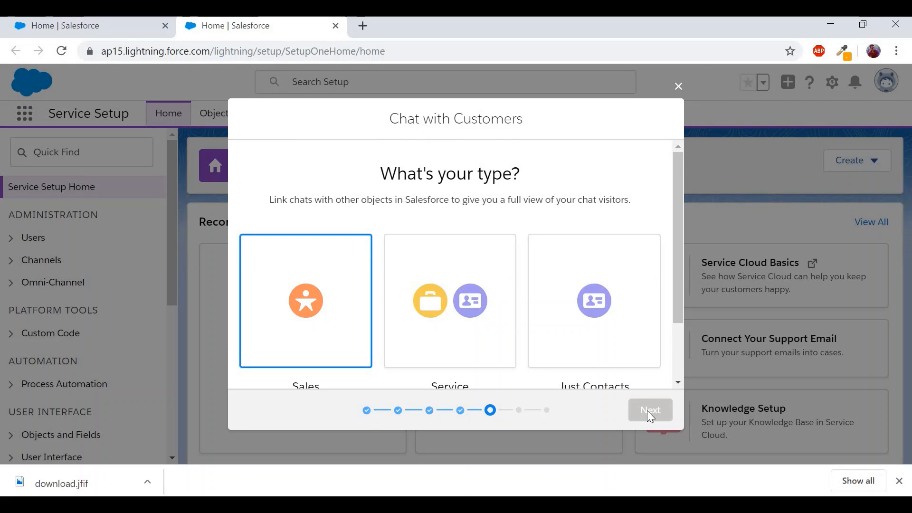
- Choose the Service option linking chats to cases and contacts, leaving Offline Support off
{"action": "scroll", "coordinate": [600, 340], "scroll_direction": "down", "scroll_amount": 1}
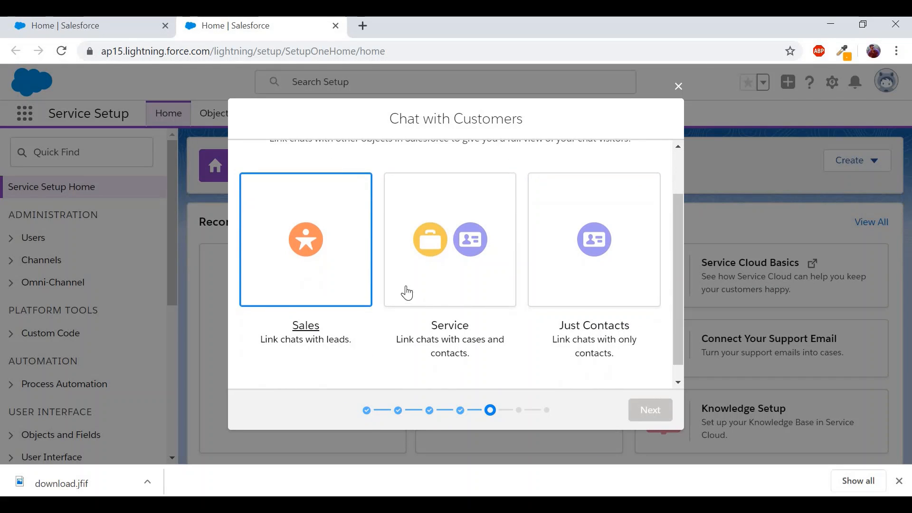
{"action": "left_click", "coordinate": [452, 215]}
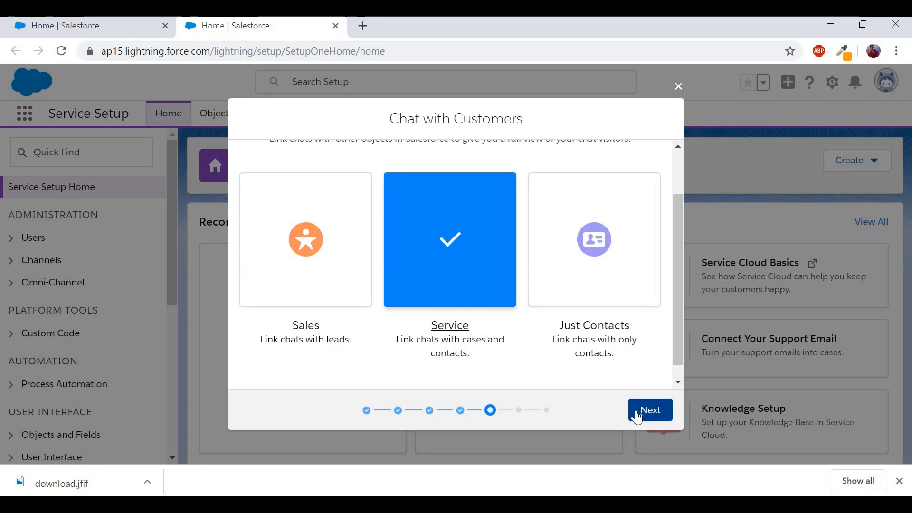
{"action": "left_click", "coordinate": [636, 413]}
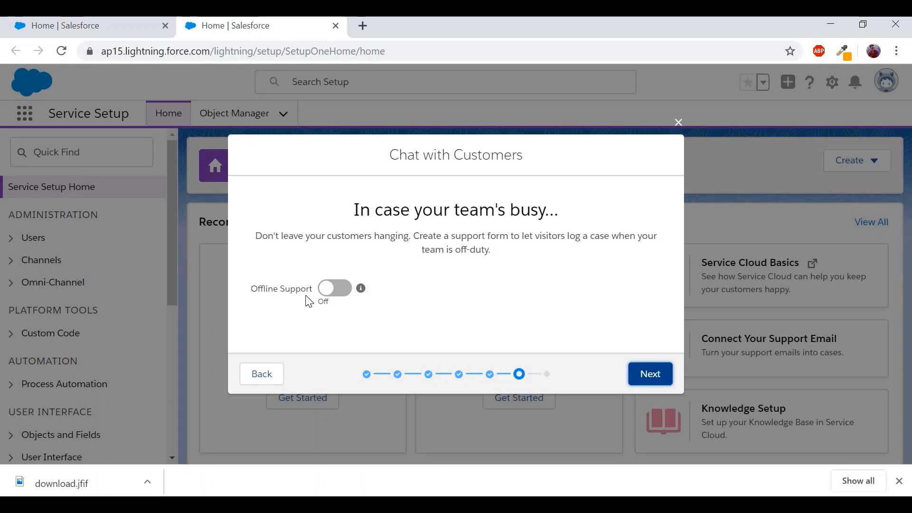
{"action": "left_click", "coordinate": [646, 370]}
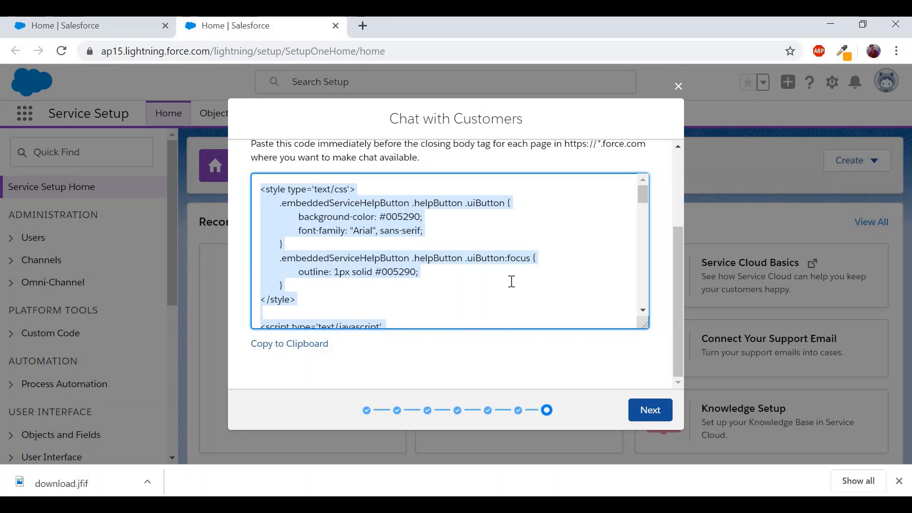
- Copy the generated chat code snippet and advance to the wizard's closing resources page
{"action": "scroll", "coordinate": [512, 282], "scroll_direction": "down", "scroll_amount": 3}
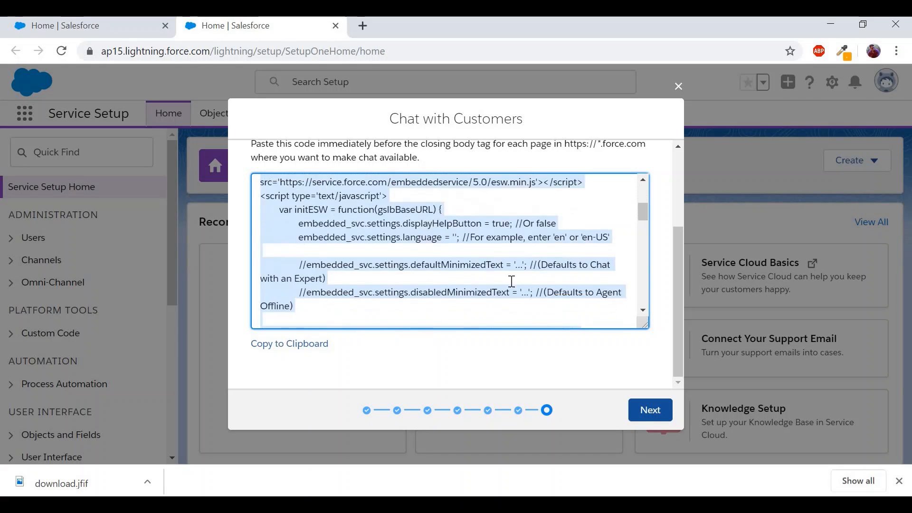
{"action": "scroll", "coordinate": [512, 282], "scroll_direction": "down", "scroll_amount": 4}
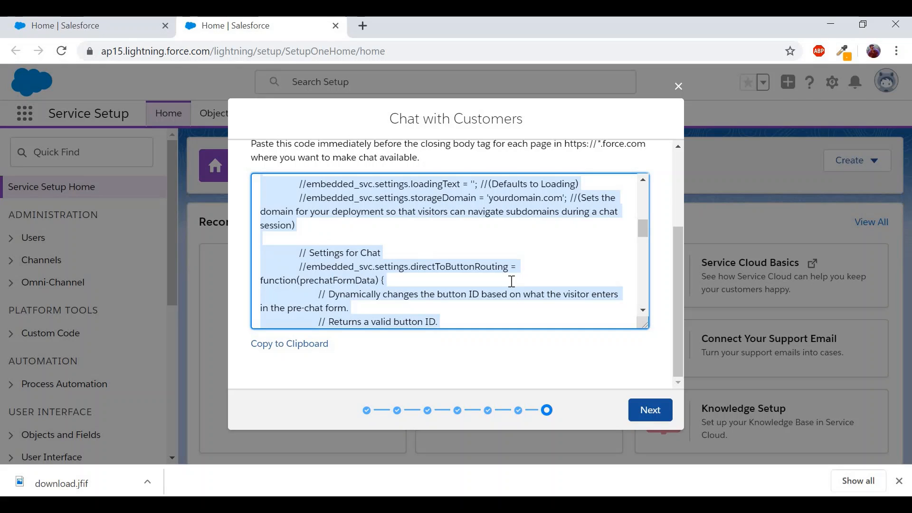
{"action": "scroll", "coordinate": [511, 281], "scroll_direction": "down", "scroll_amount": 5}
{"action": "scroll", "coordinate": [512, 281], "scroll_direction": "up", "scroll_amount": 12}
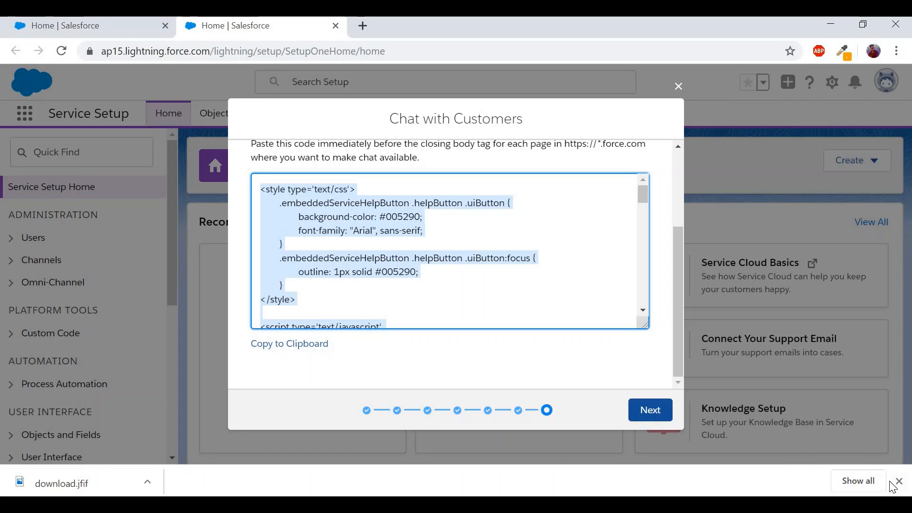
{"action": "right_click", "coordinate": [327, 245]}
{"action": "left_click", "coordinate": [351, 258]}
{"action": "left_click", "coordinate": [653, 419]}
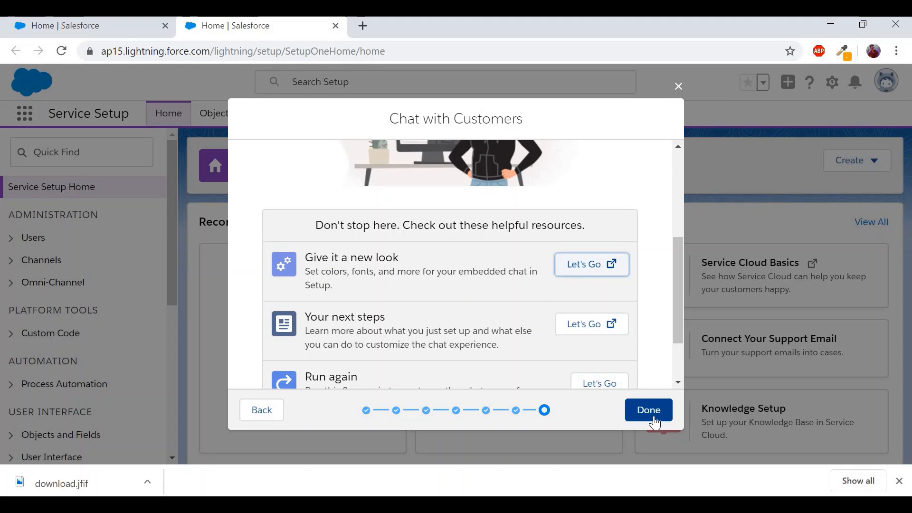
{"action": "scroll", "coordinate": [591, 283], "scroll_direction": "up", "scroll_amount": 5}
{"action": "scroll", "coordinate": [591, 283], "scroll_direction": "down", "scroll_amount": 10}
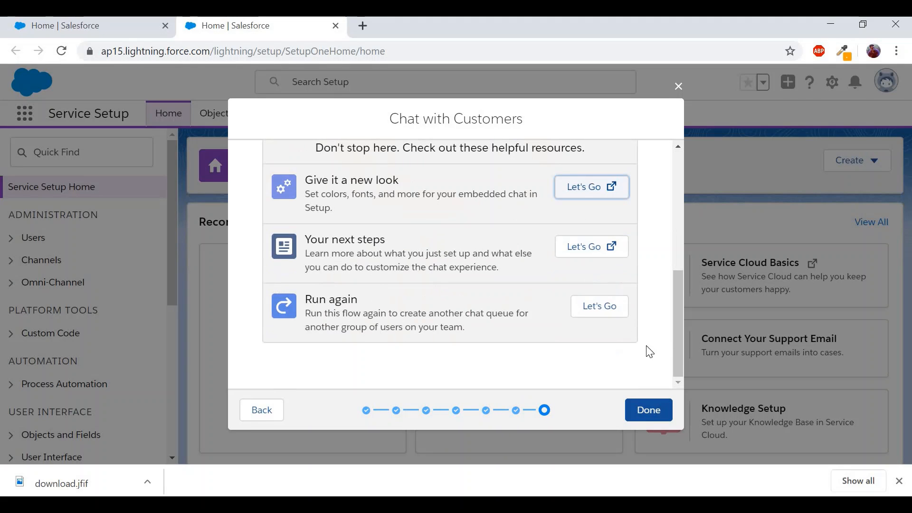
{"action": "left_click", "coordinate": [653, 417]}
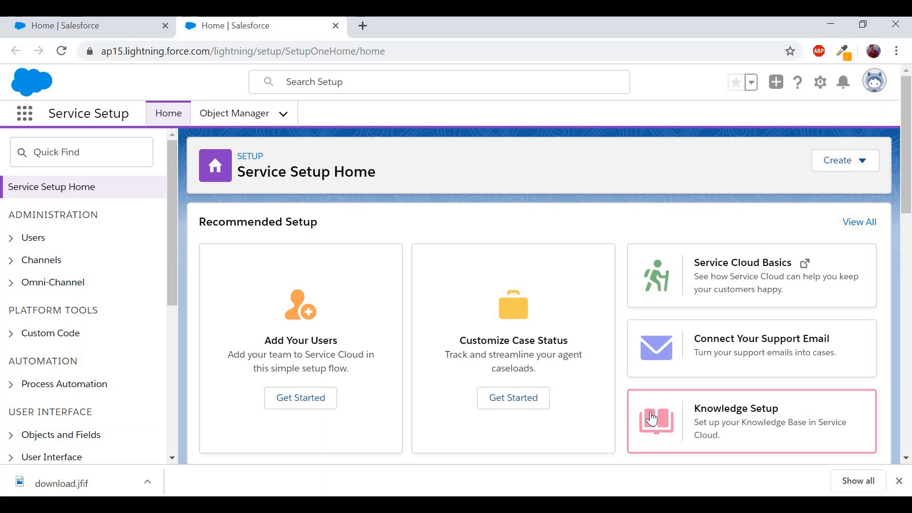
- Launch the Developer Console from the gear menu and switch to its new tab
{"action": "left_click", "coordinate": [820, 83]}
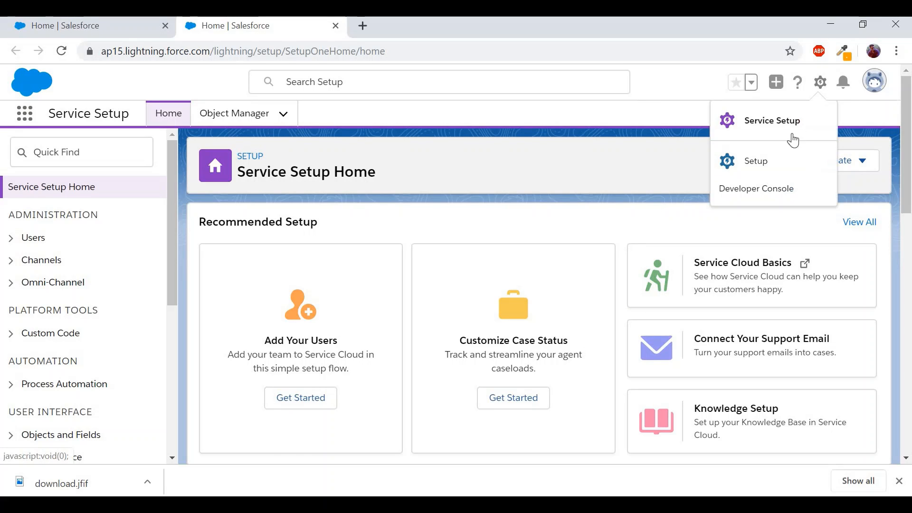
{"action": "left_click", "coordinate": [766, 187]}
{"action": "left_click", "coordinate": [433, 32]}
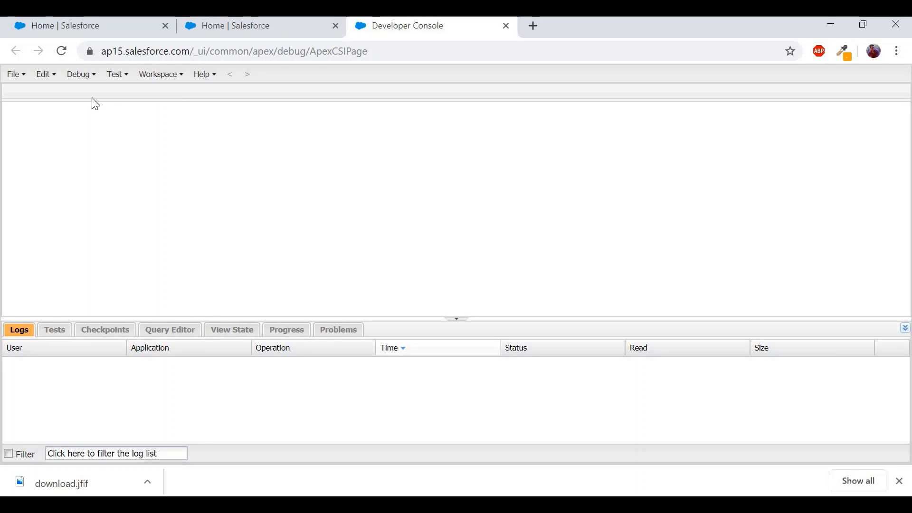
- Create a new Visualforce page named MyFirstChatPageEver in the Developer Console
{"action": "left_click", "coordinate": [83, 81]}
{"action": "left_click", "coordinate": [21, 77]}
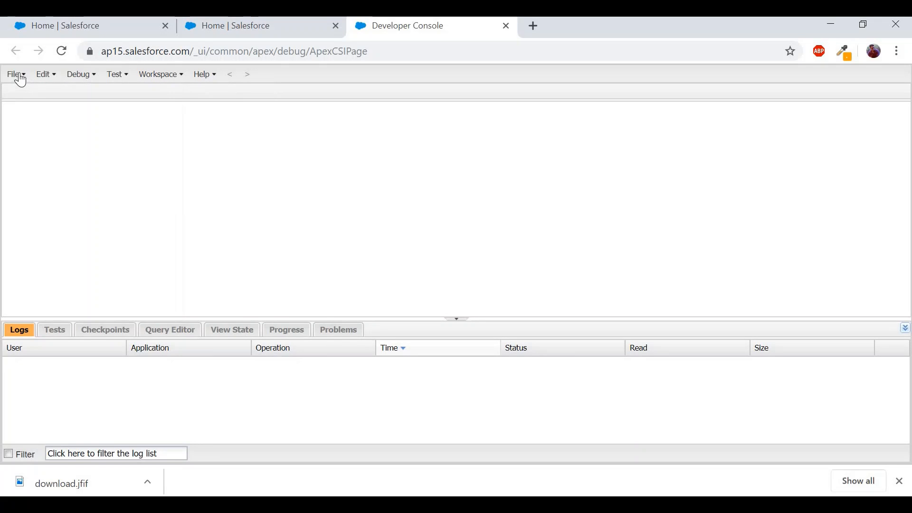
{"action": "left_click", "coordinate": [19, 78]}
{"action": "mouse_move", "coordinate": [50, 95]}
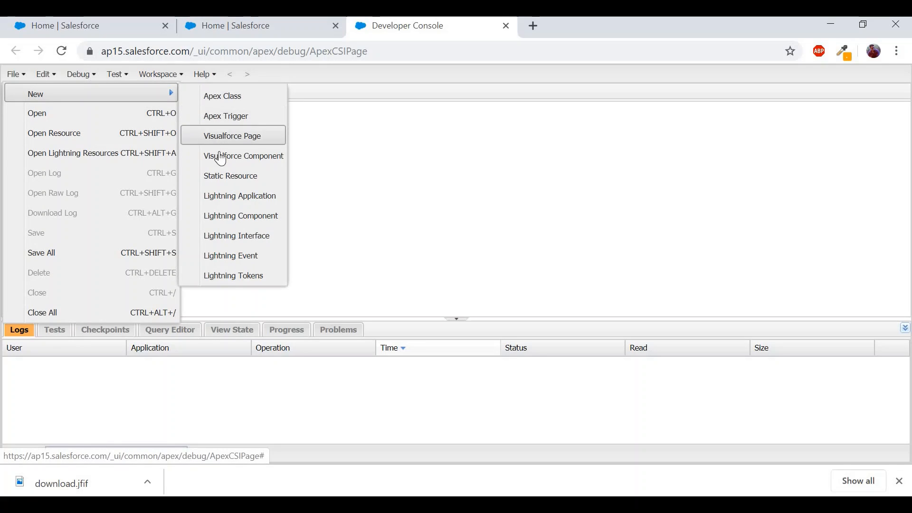
{"action": "left_click", "coordinate": [228, 135]}
{"action": "type", "text": "MyF"}
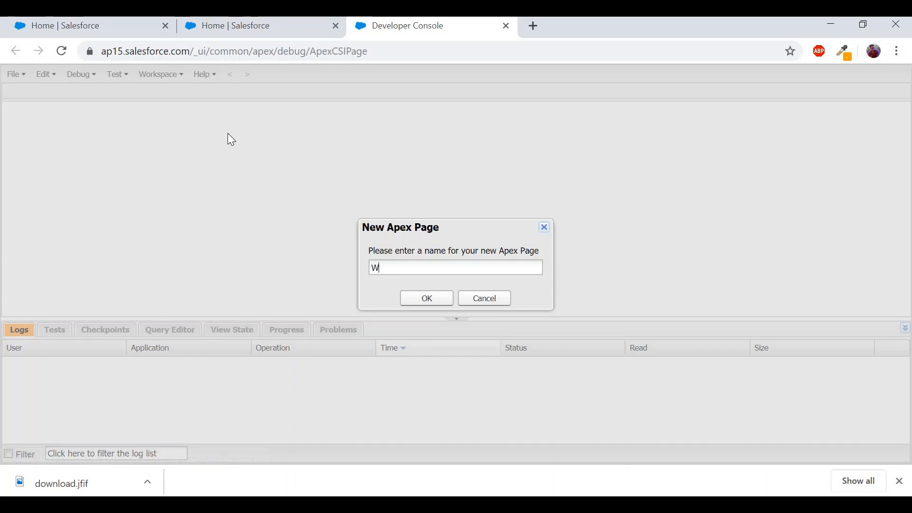
{"action": "type", "text": "irstCha"}
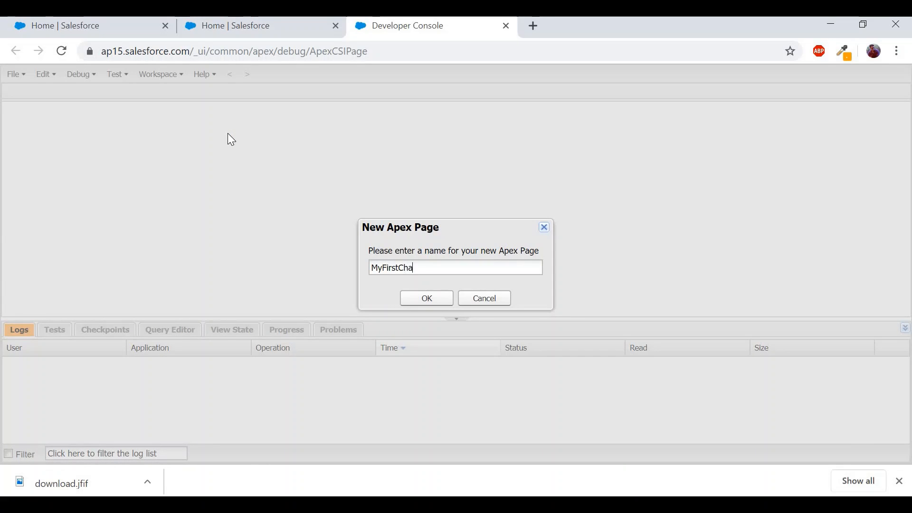
{"action": "type", "text": "tPageEver"}
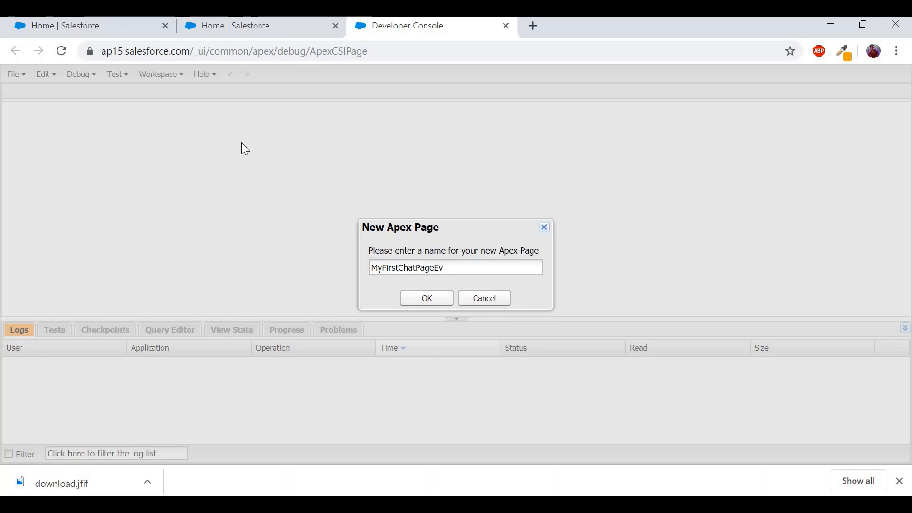
{"action": "left_click", "coordinate": [407, 300]}
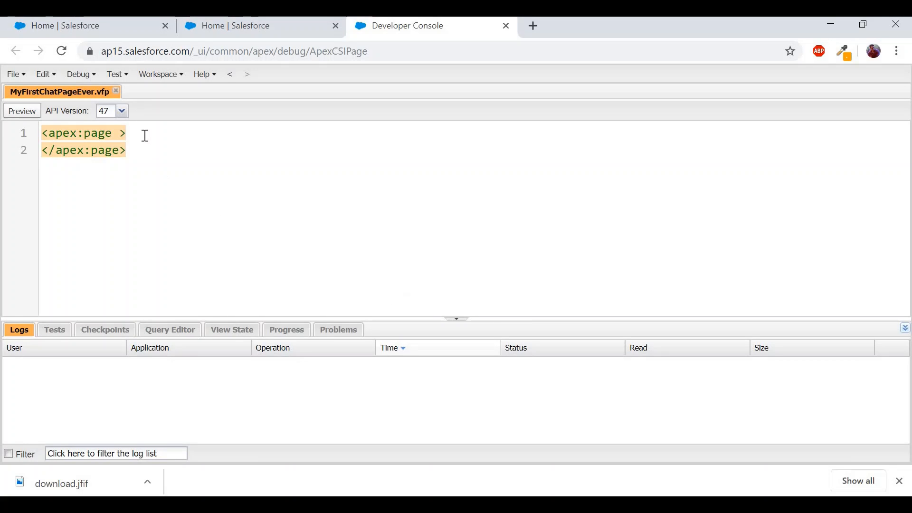
{"action": "left_click", "coordinate": [142, 136]}
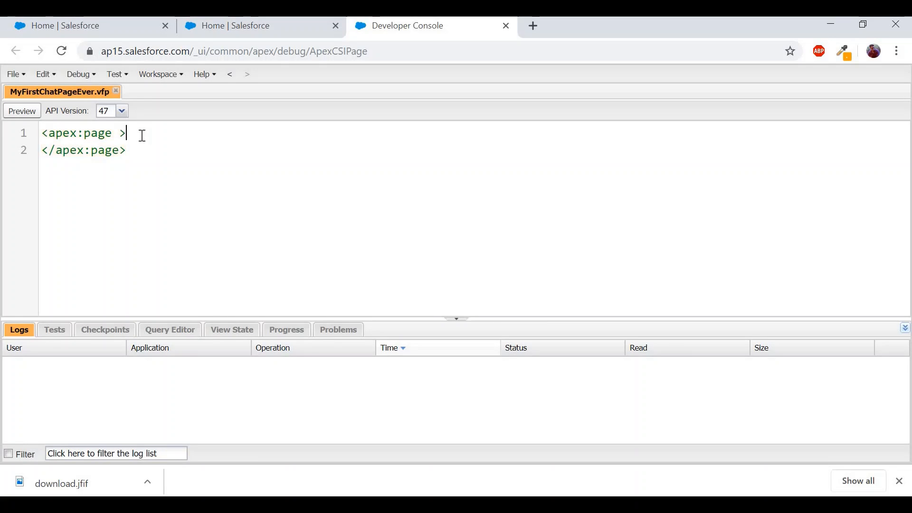
- Paste the chat snippet inside the apex:page tag of MyFirstChatPageEver, save, and preview it
{"action": "key", "text": "Return"}
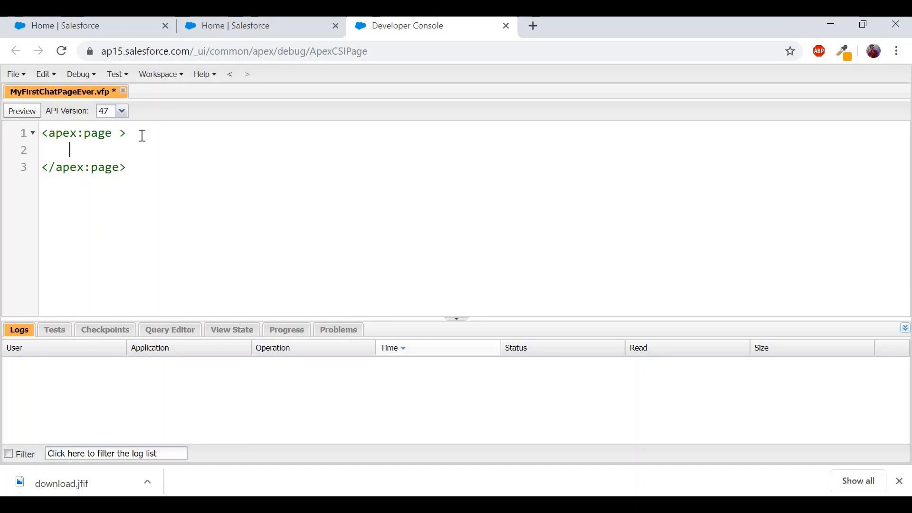
{"action": "key", "text": "ctrl+v"}
{"action": "scroll", "coordinate": [249, 228], "scroll_direction": "up", "scroll_amount": 15}
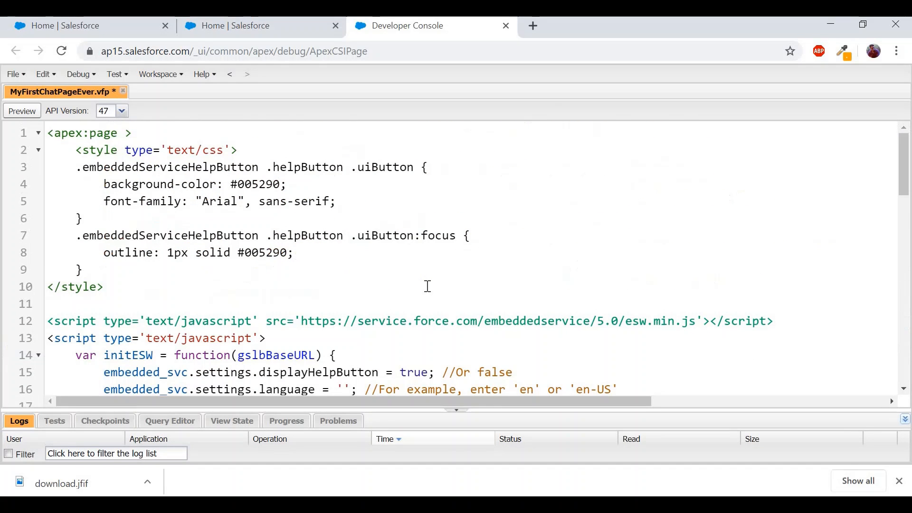
{"action": "key", "text": "ctrl+s"}
{"action": "left_click", "coordinate": [23, 111]}
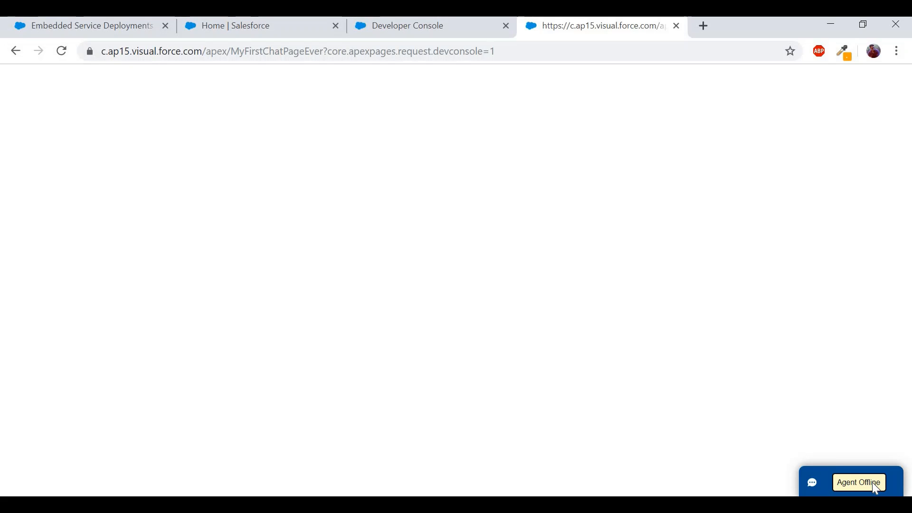
- Return to Salesforce Home and switch to the Service Console app via the App Launcher
{"action": "left_click", "coordinate": [267, 37]}
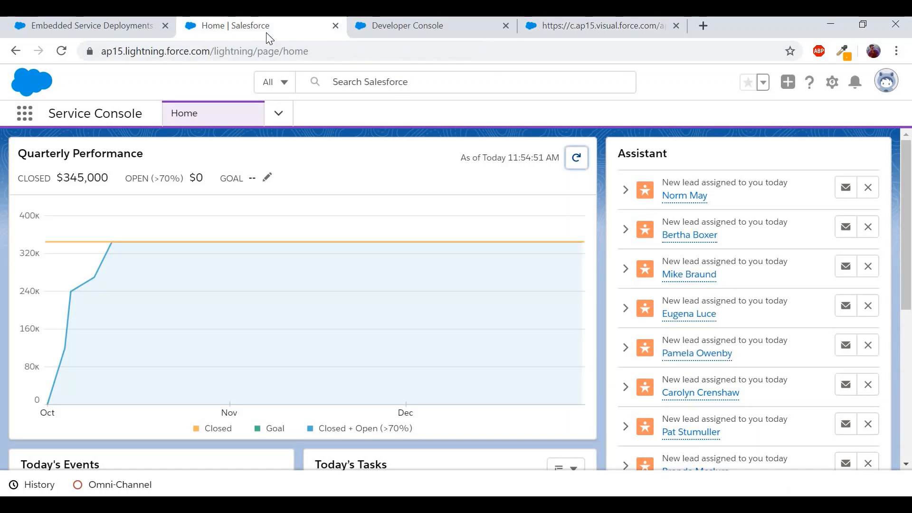
{"action": "left_click", "coordinate": [889, 83]}
{"action": "left_click", "coordinate": [25, 124]}
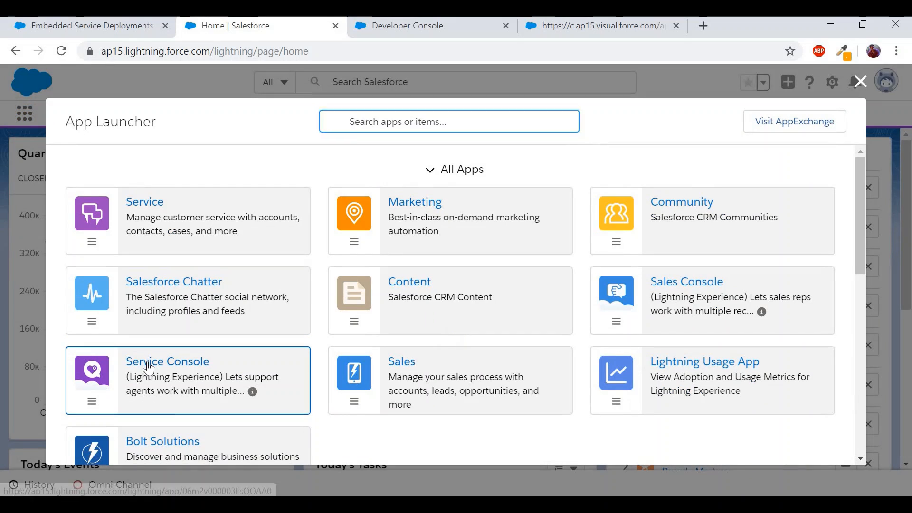
{"action": "left_click", "coordinate": [149, 367]}
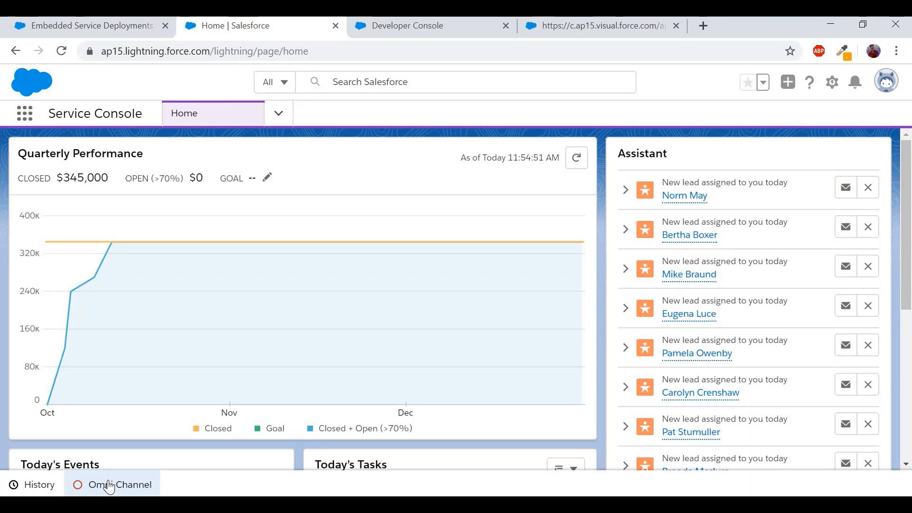
- Set the agent's Omni-Channel status to Available - Chat
{"action": "left_click", "coordinate": [109, 487]}
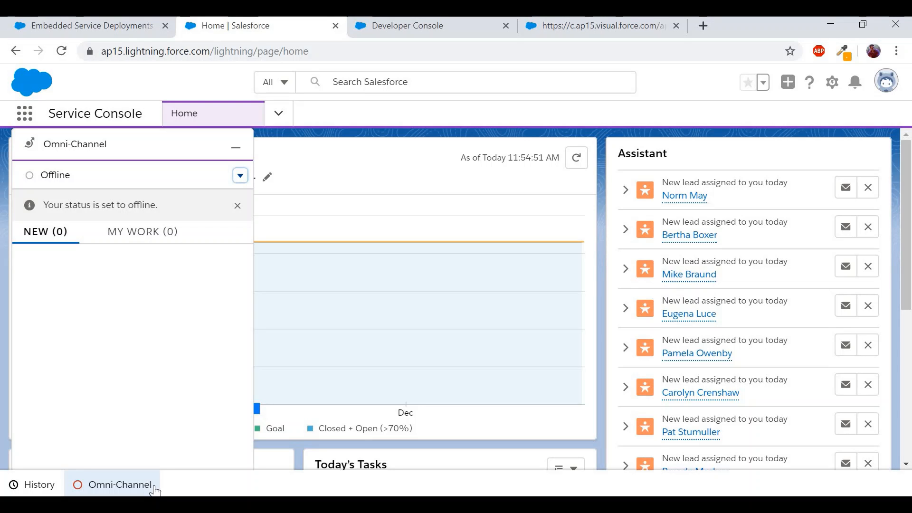
{"action": "left_click", "coordinate": [245, 175]}
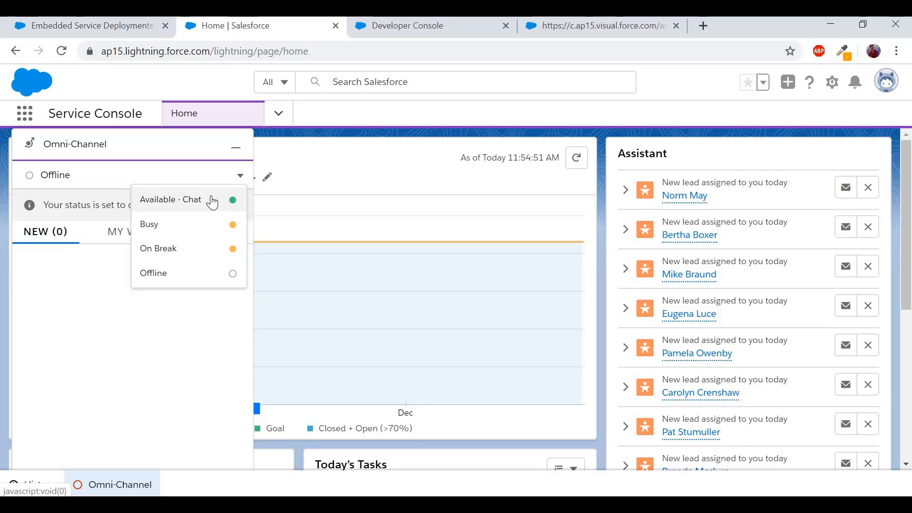
{"action": "left_click", "coordinate": [214, 199]}
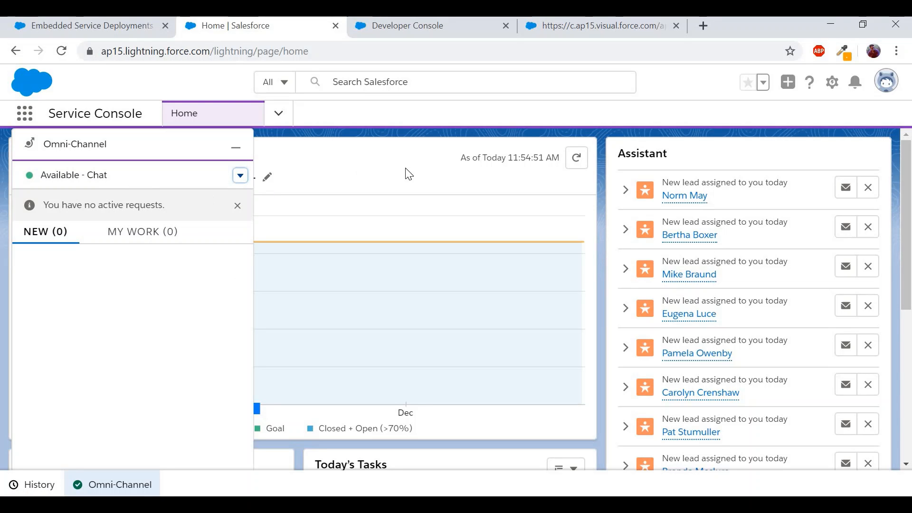
- Reload the chat preview page, request a chat with an expert, and check the Service Console for it
{"action": "left_click", "coordinate": [621, 30]}
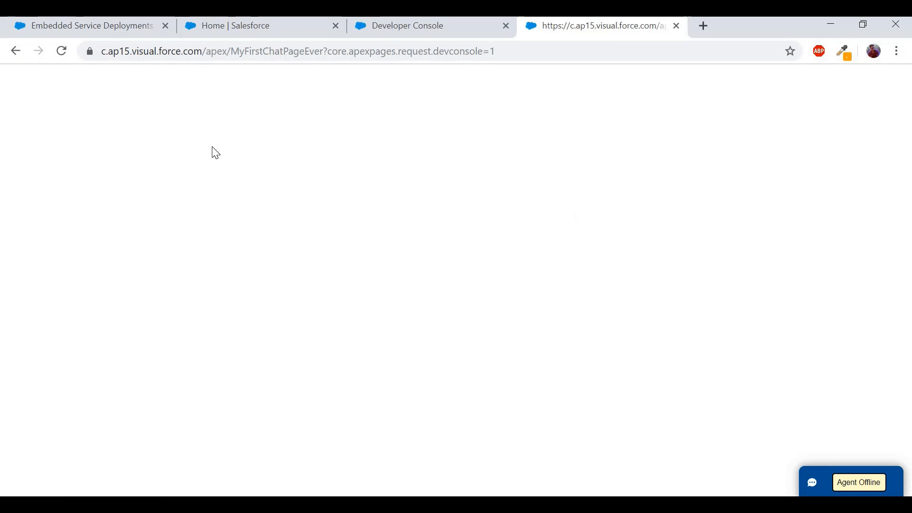
{"action": "left_click", "coordinate": [61, 51]}
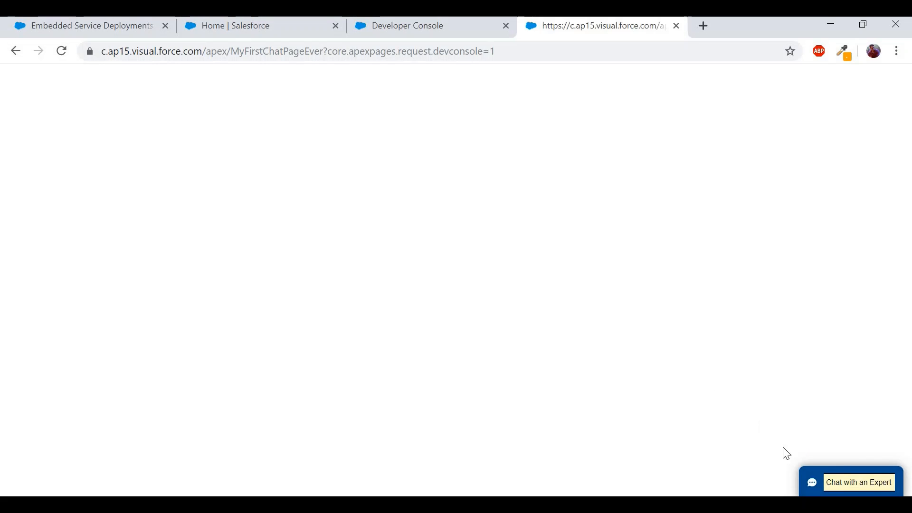
{"action": "left_click", "coordinate": [848, 489]}
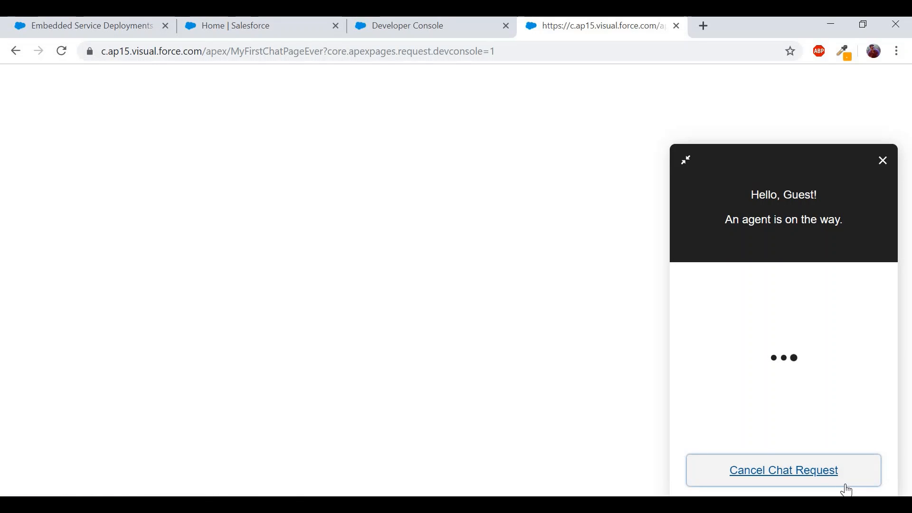
{"action": "left_click", "coordinate": [247, 28]}
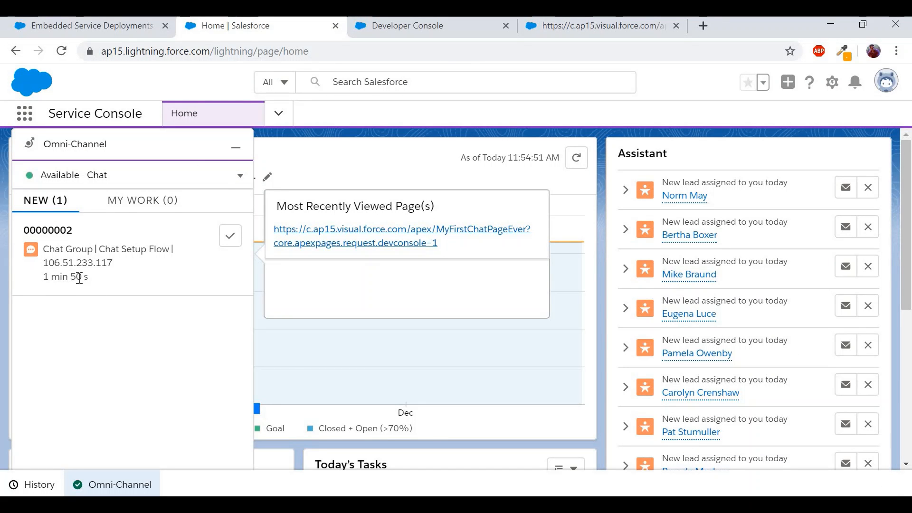
- Accept incoming chat request 00000002 and minimize the Omni-Channel panel
{"action": "left_click", "coordinate": [230, 244]}
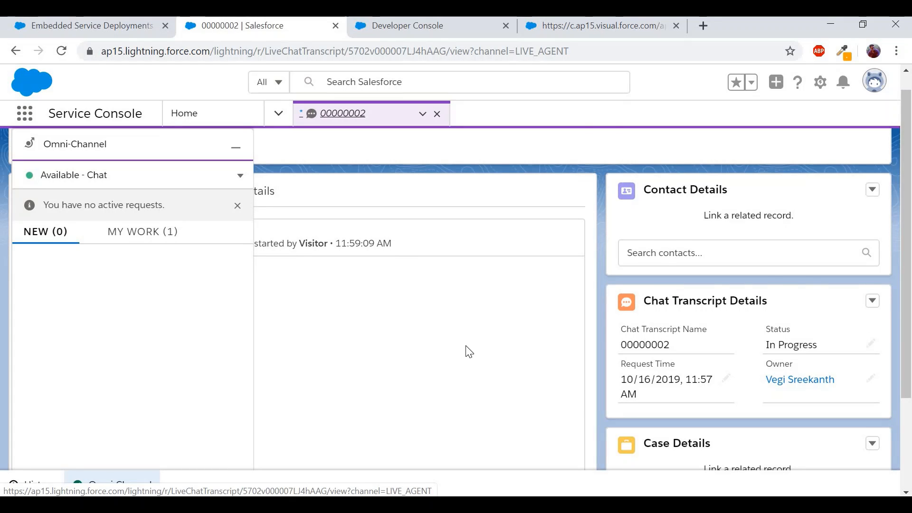
{"action": "scroll", "coordinate": [286, 275], "scroll_direction": "down", "scroll_amount": 2}
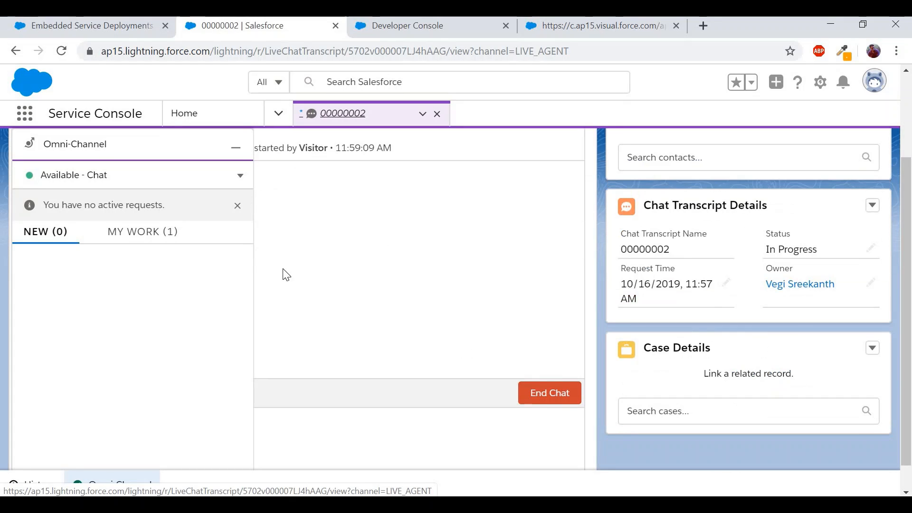
{"action": "left_click", "coordinate": [236, 147]}
- Send the visitor the two-line greeting 'Hi' / 'How can i help you?'
{"action": "left_click", "coordinate": [224, 432]}
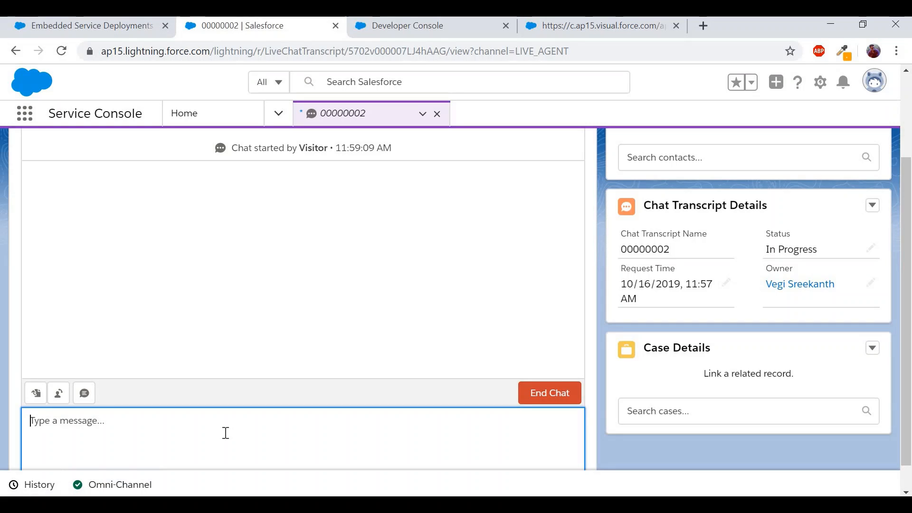
{"action": "type", "text": "Hi"}
{"action": "key", "text": "shift+Return"}
{"action": "type", "text": "How can i help y"}
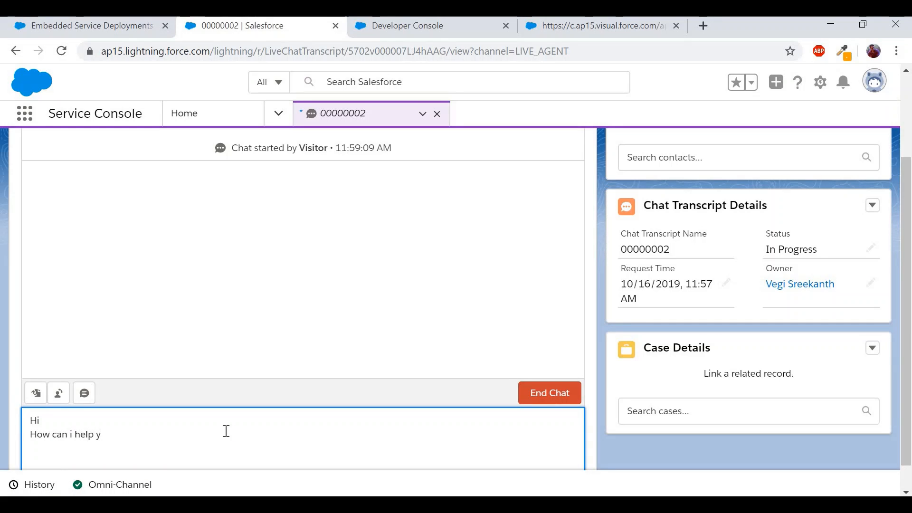
{"action": "type", "text": "ou?"}
{"action": "key", "text": "Return"}
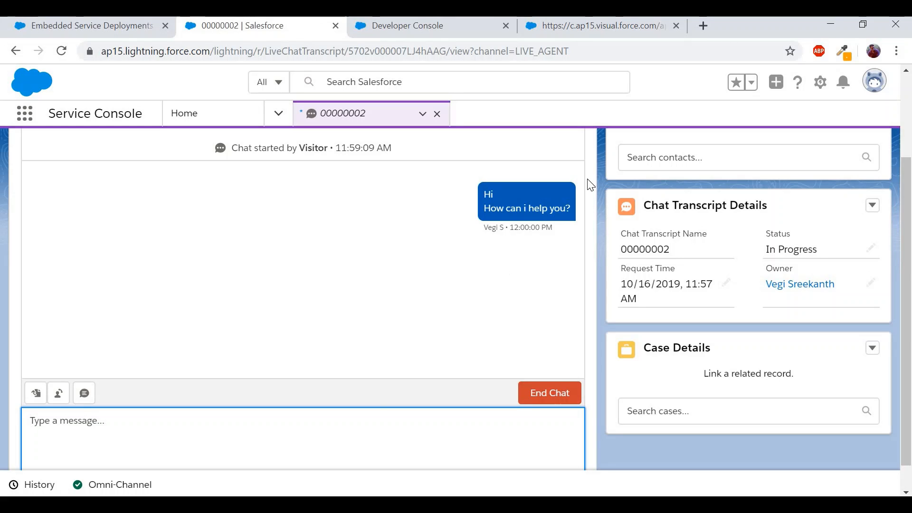
- As the visitor, send 'Hi Agent...' asking whether the agent is a human or intelligent bot
{"action": "left_click", "coordinate": [606, 28]}
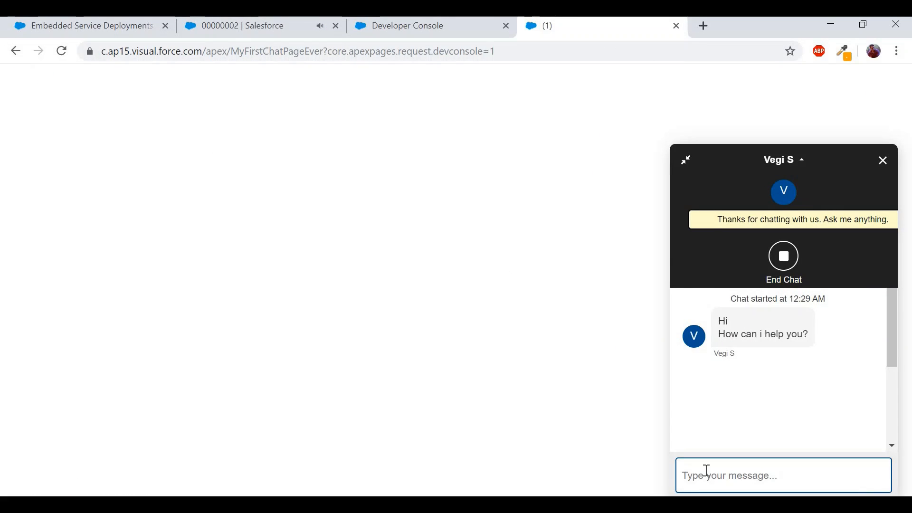
{"action": "type", "text": "Hi"}
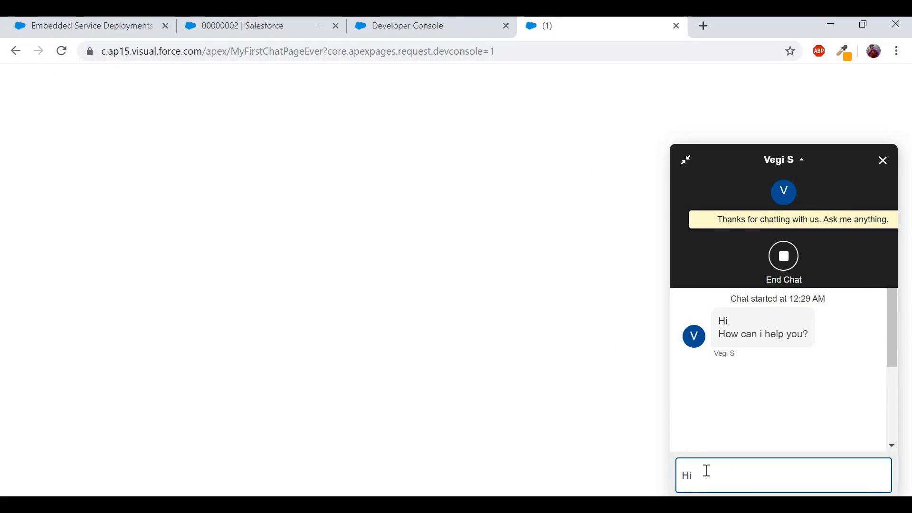
{"action": "type", "text": " Agent..."}
{"action": "key", "text": "shift+Return"}
{"action": "type", "text": "Aree y"}
{"action": "key", "text": "BackSpace"}
{"action": "key", "text": "BackSpace"}
{"action": "key", "text": "BackSpace"}
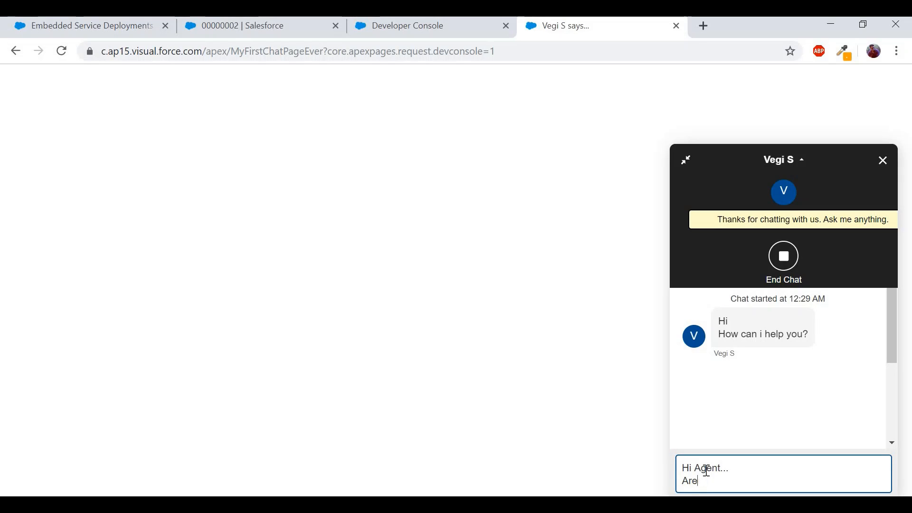
{"action": "type", "text": "you a human or highly"}
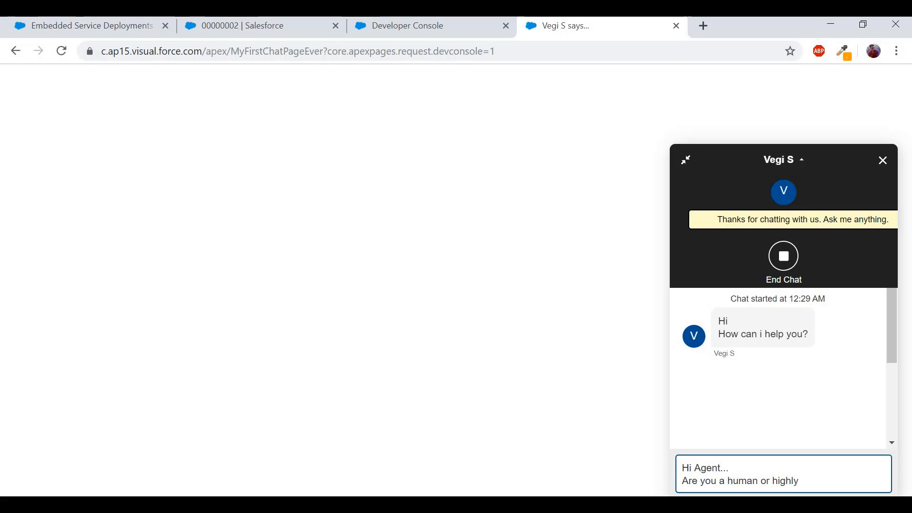
{"action": "type", "text": "lligent"}
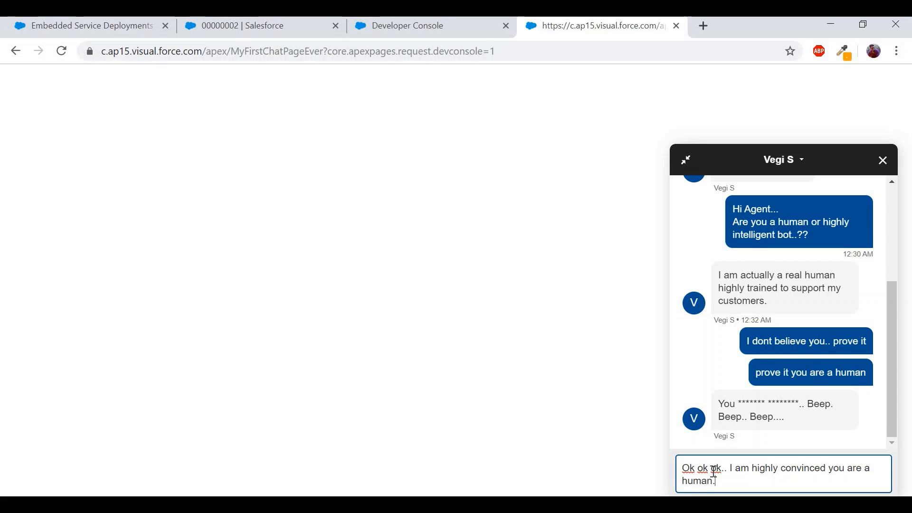
{"action": "key", "text": "Return"}
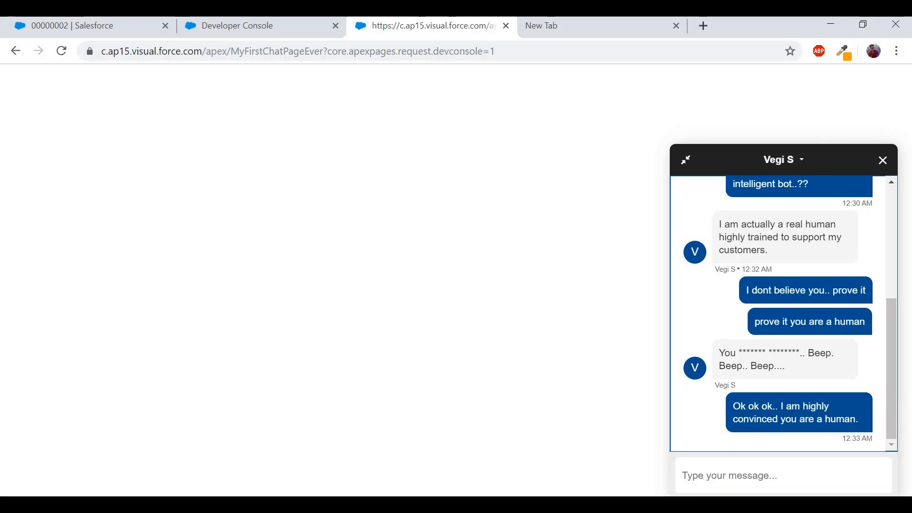
- Open Setup in a new tab from the Service Console and search Quick Find for 'embed'
{"action": "left_click", "coordinate": [112, 24]}
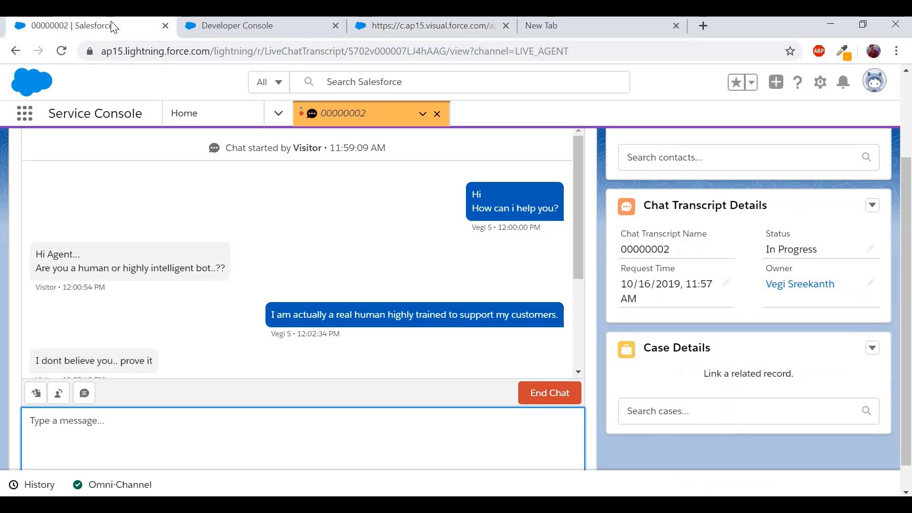
{"action": "left_click", "coordinate": [820, 87]}
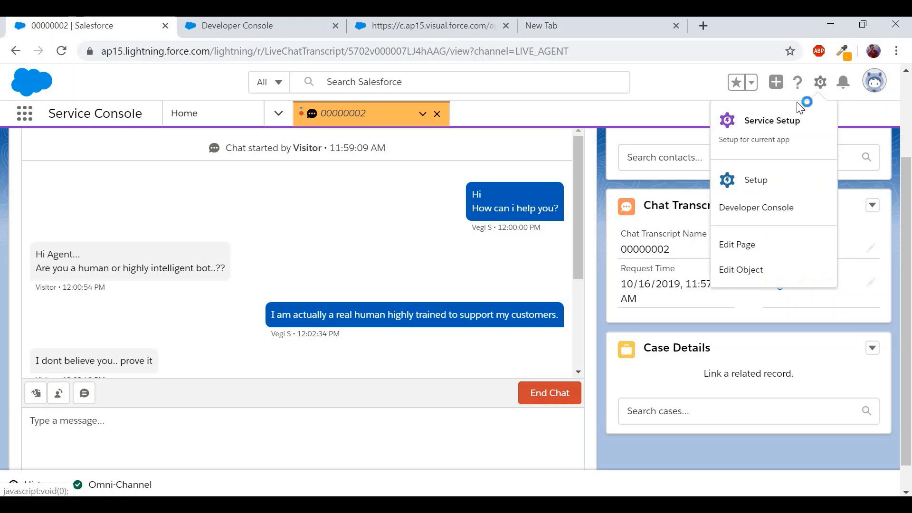
{"action": "left_click", "coordinate": [756, 179]}
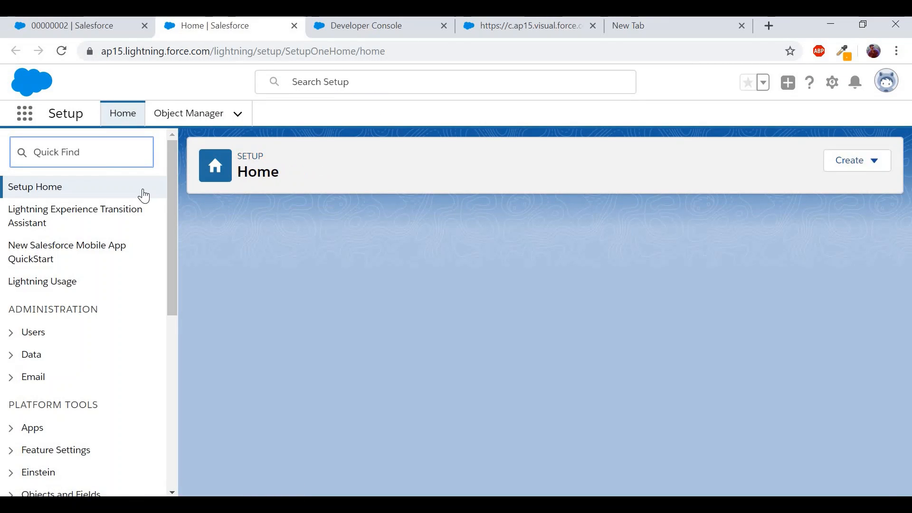
{"action": "left_click", "coordinate": [101, 152]}
{"action": "type", "text": "em"}
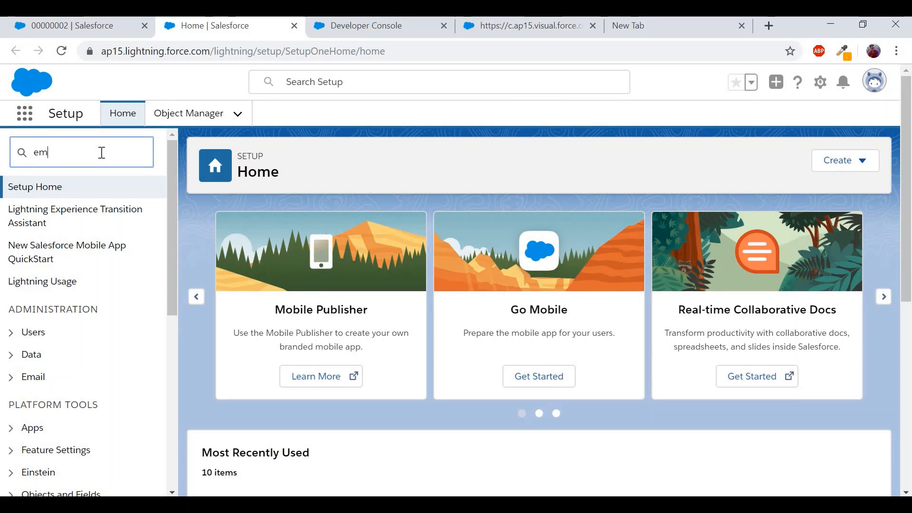
{"action": "type", "text": "bed"}
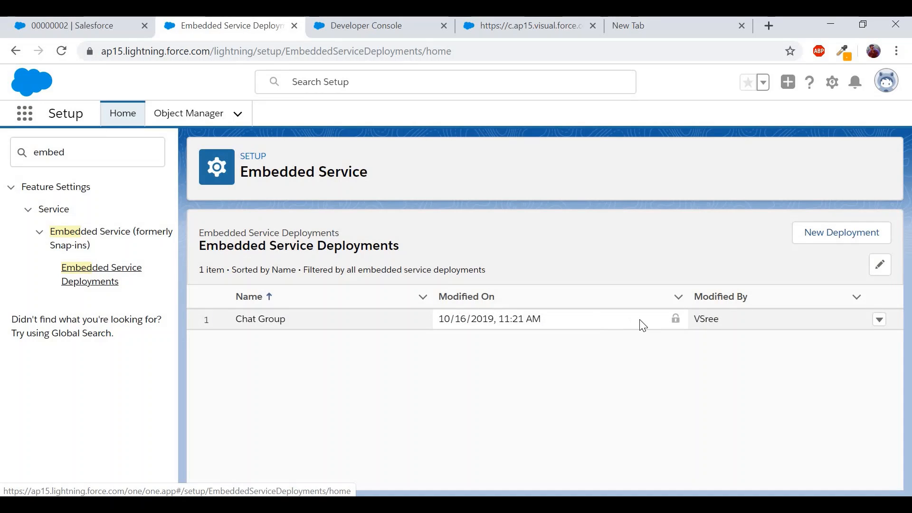
- View the Chat Group deployment's settings and open its Branding section for editing
{"action": "left_click", "coordinate": [880, 326]}
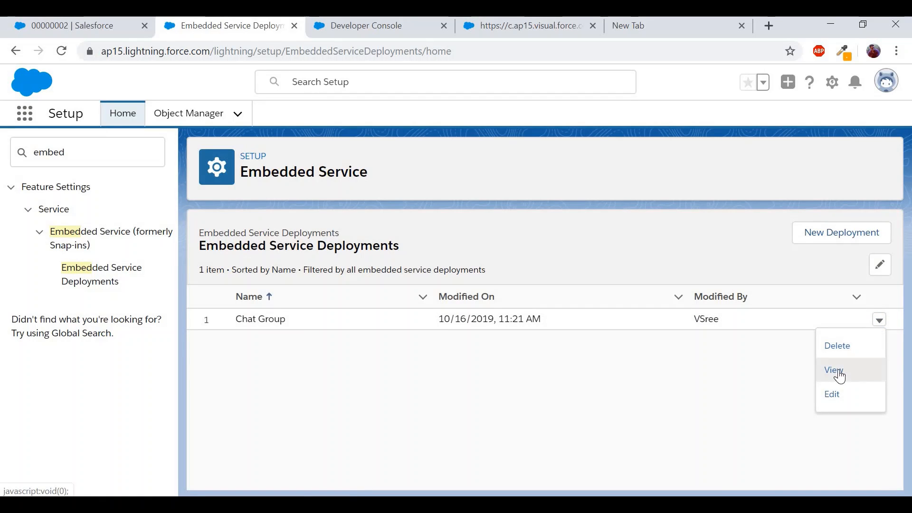
{"action": "left_click", "coordinate": [838, 371]}
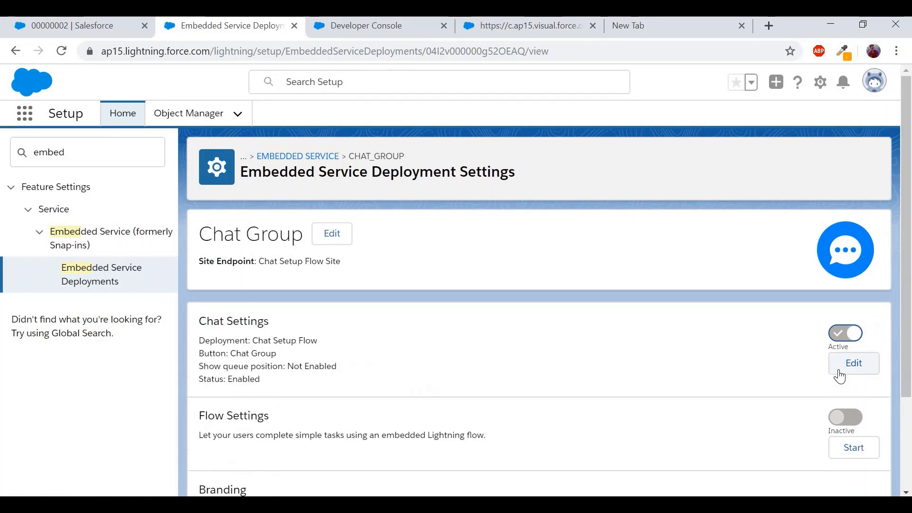
{"action": "scroll", "coordinate": [840, 377], "scroll_direction": "down", "scroll_amount": 2}
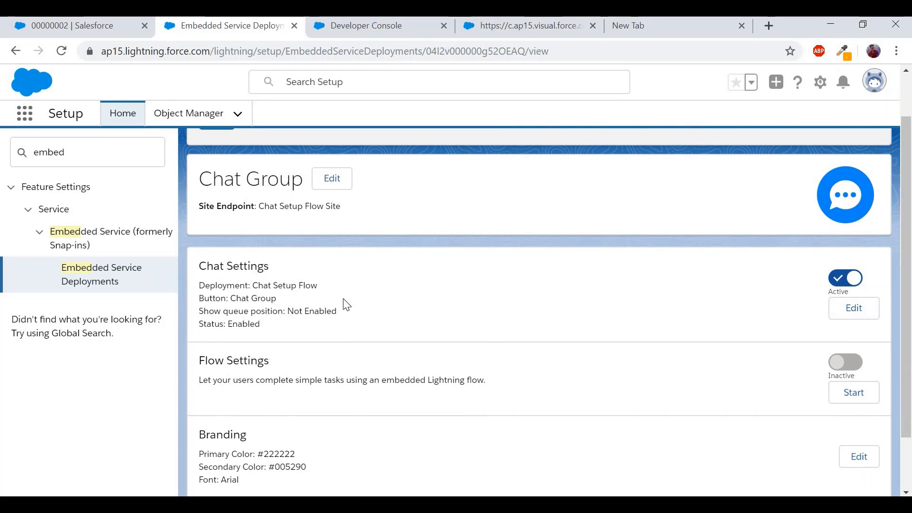
{"action": "scroll", "coordinate": [494, 379], "scroll_direction": "down", "scroll_amount": 2}
{"action": "scroll", "coordinate": [494, 378], "scroll_direction": "up", "scroll_amount": 2}
{"action": "scroll", "coordinate": [494, 379], "scroll_direction": "down", "scroll_amount": 1}
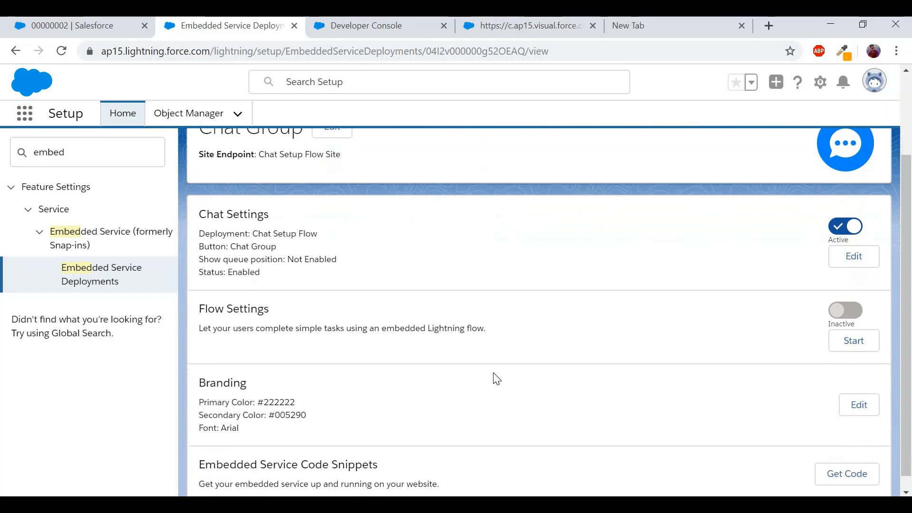
{"action": "right_click", "coordinate": [849, 410]}
{"action": "left_click", "coordinate": [846, 405]}
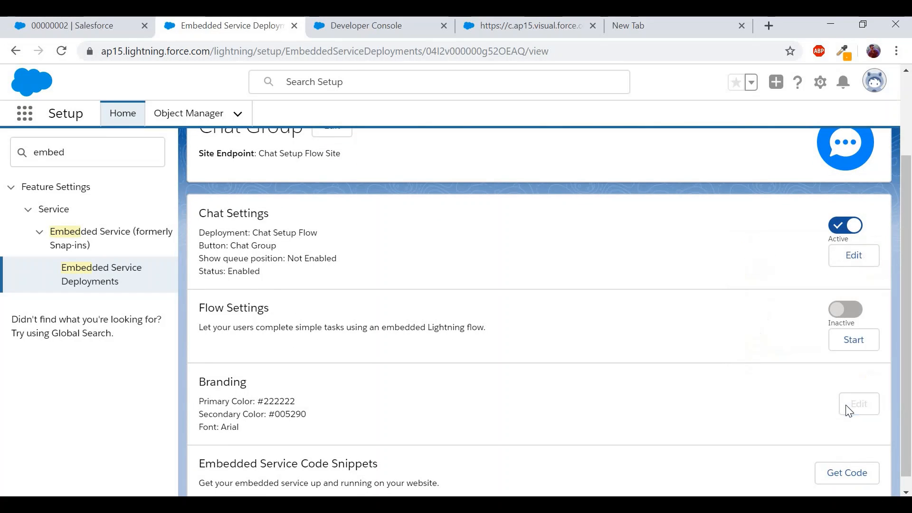
{"action": "scroll", "coordinate": [370, 285], "scroll_direction": "down", "scroll_amount": 2}
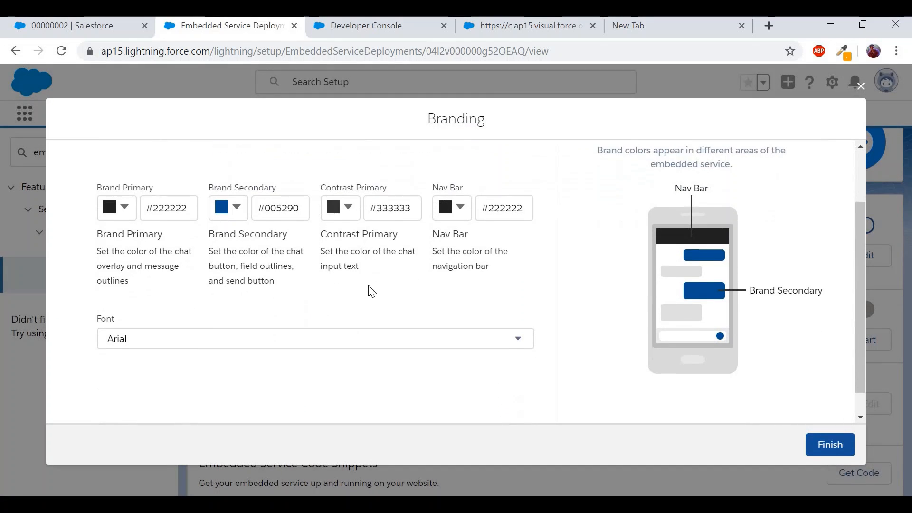
- Change the chat font to Comic Sans MS
{"action": "left_click", "coordinate": [269, 347]}
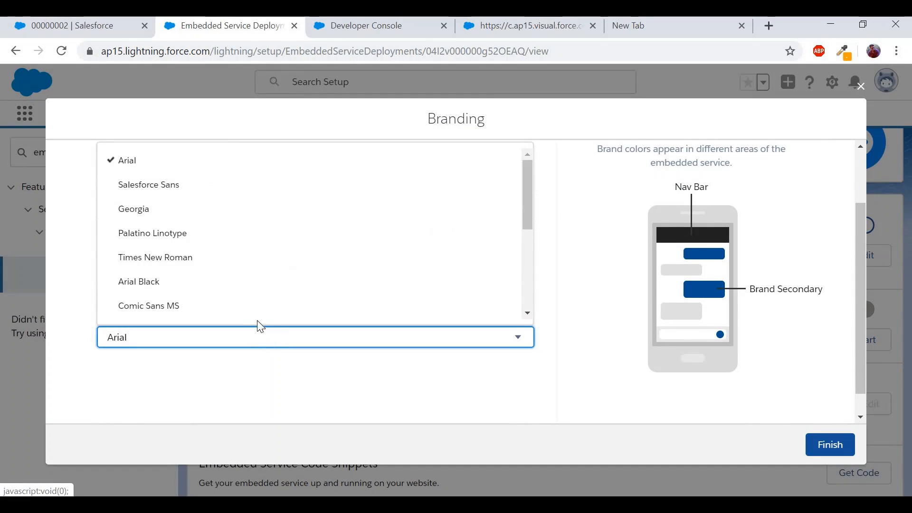
{"action": "scroll", "coordinate": [255, 318], "scroll_direction": "down", "scroll_amount": 1}
{"action": "left_click", "coordinate": [244, 289]}
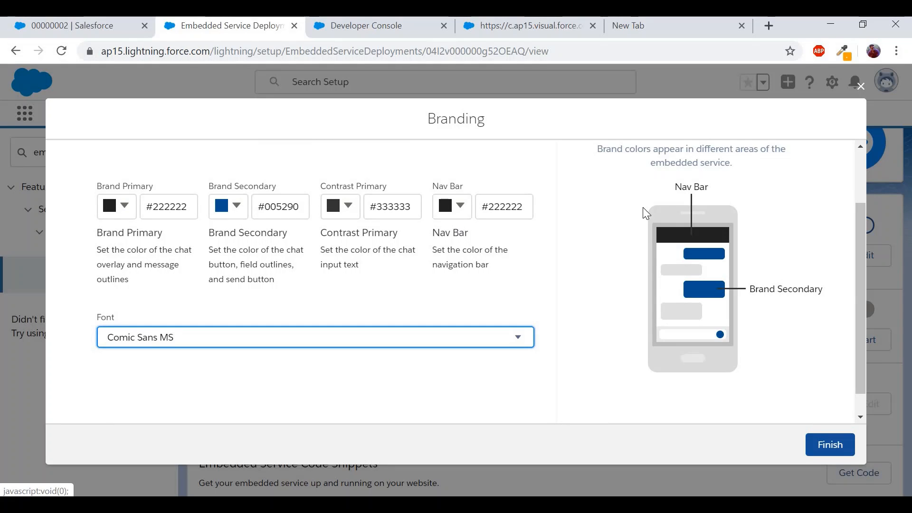
- Set the Nav Bar colour to light blue #77BAF4 and save the branding
{"action": "left_click", "coordinate": [464, 211]}
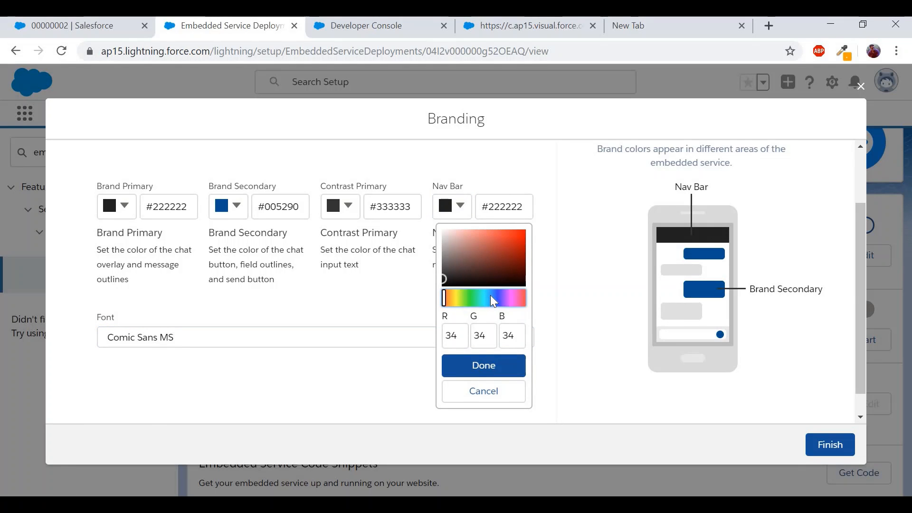
{"action": "left_click", "coordinate": [490, 296]}
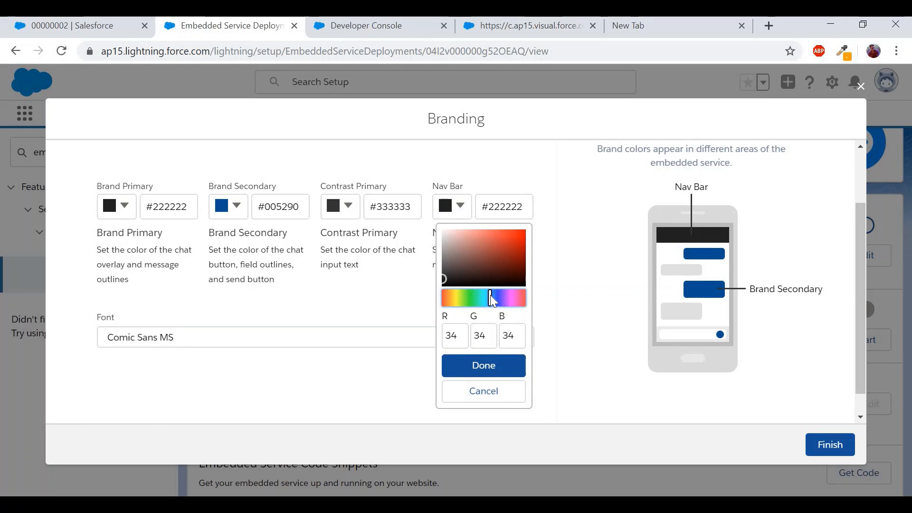
{"action": "left_click", "coordinate": [500, 238]}
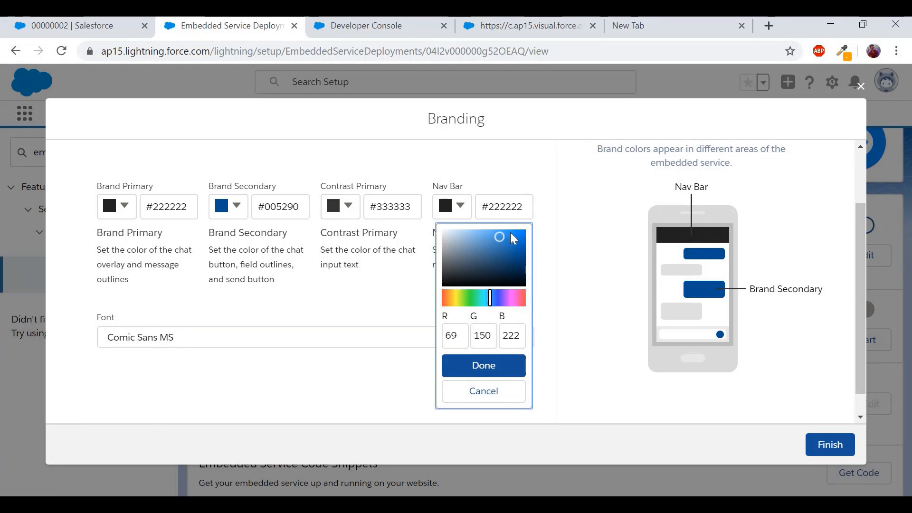
{"action": "left_click", "coordinate": [485, 232]}
{"action": "left_click", "coordinate": [476, 361]}
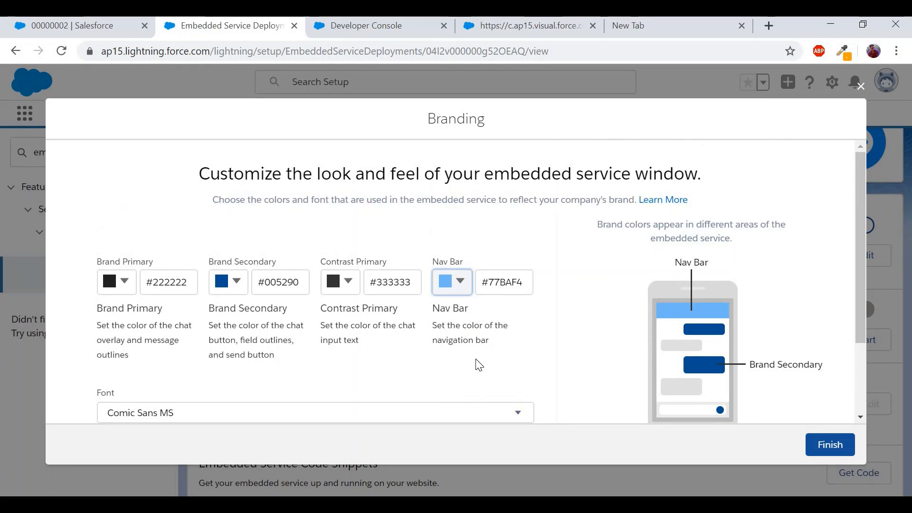
{"action": "scroll", "coordinate": [643, 345], "scroll_direction": "down", "scroll_amount": 3}
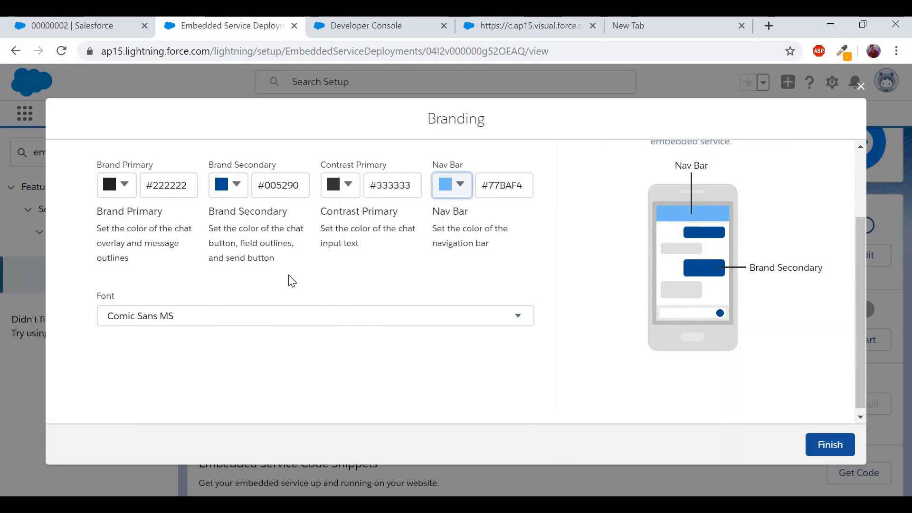
{"action": "left_click", "coordinate": [827, 444]}
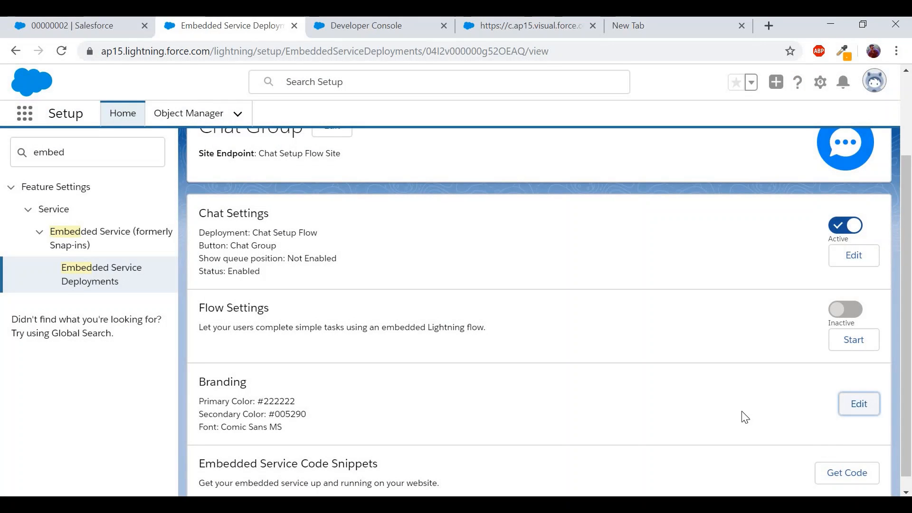
- Open the Chat Settings and Additional branding editors, then return to chat 00000002 in the console
{"action": "scroll", "coordinate": [716, 406], "scroll_direction": "up", "scroll_amount": 1}
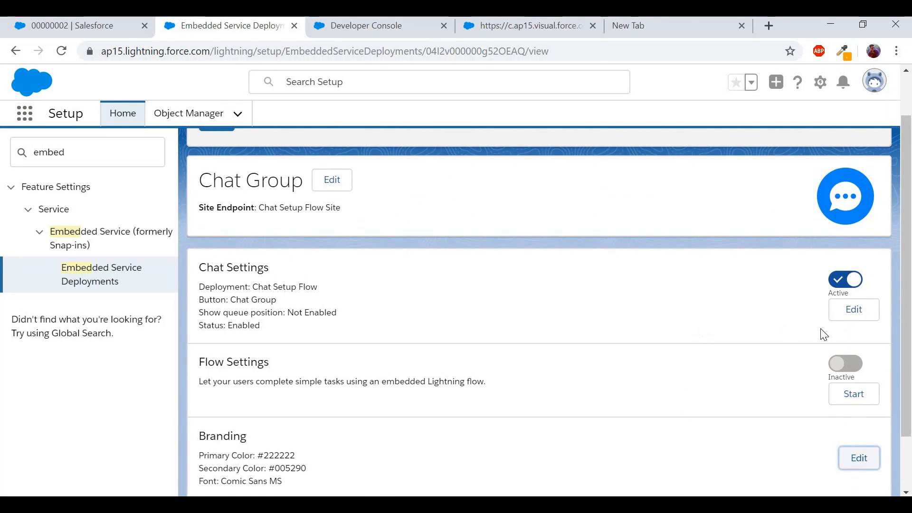
{"action": "triple_click", "coordinate": [230, 266]}
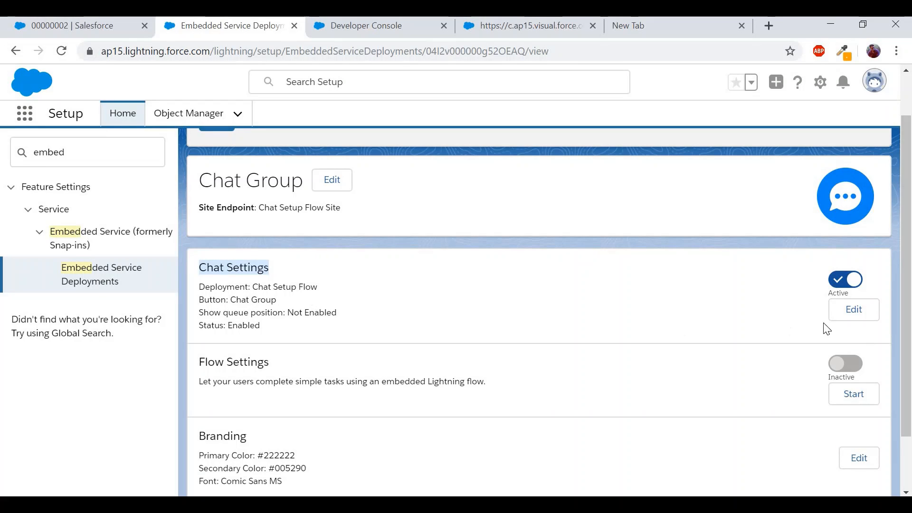
{"action": "left_click", "coordinate": [851, 319]}
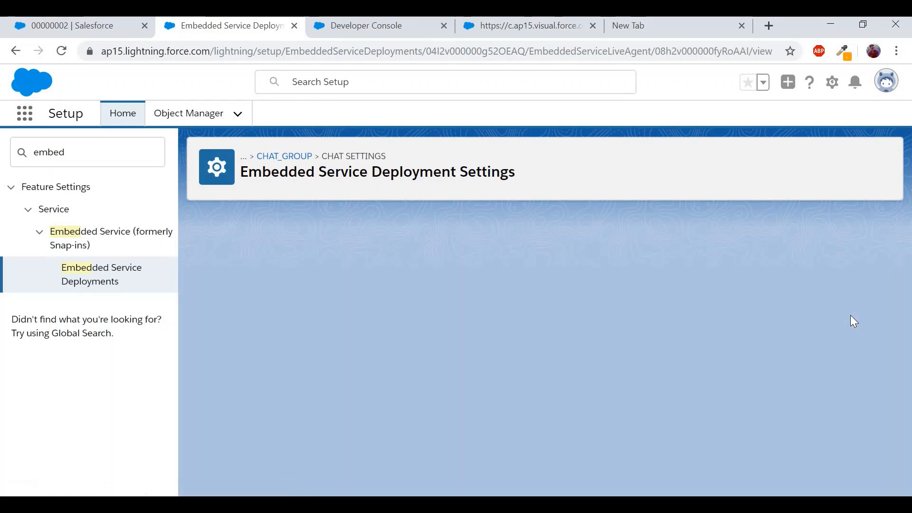
{"action": "scroll", "coordinate": [642, 312], "scroll_direction": "down", "scroll_amount": 2}
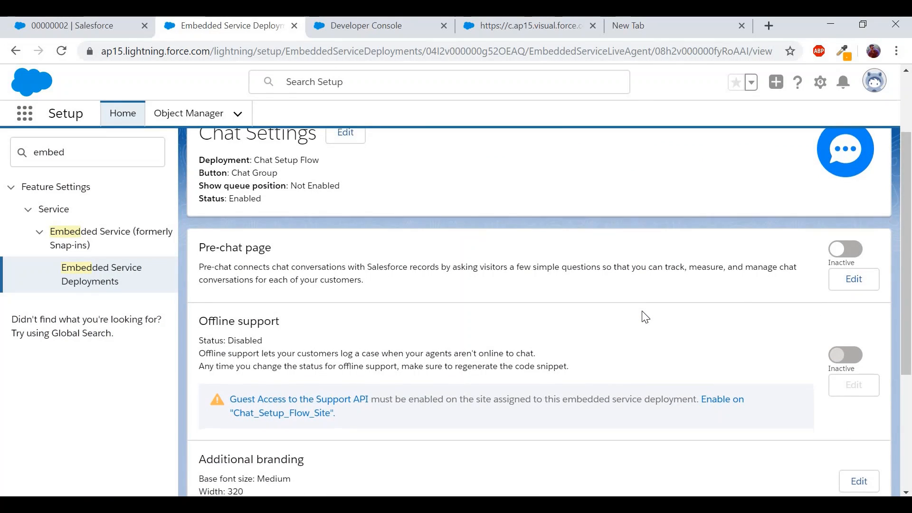
{"action": "scroll", "coordinate": [643, 316], "scroll_direction": "down", "scroll_amount": 1}
{"action": "scroll", "coordinate": [374, 338], "scroll_direction": "down", "scroll_amount": 2}
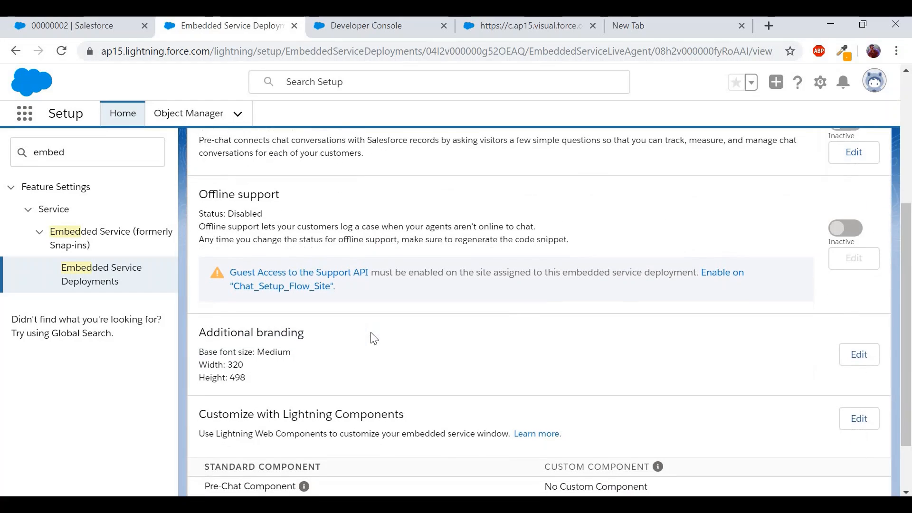
{"action": "triple_click", "coordinate": [255, 338]}
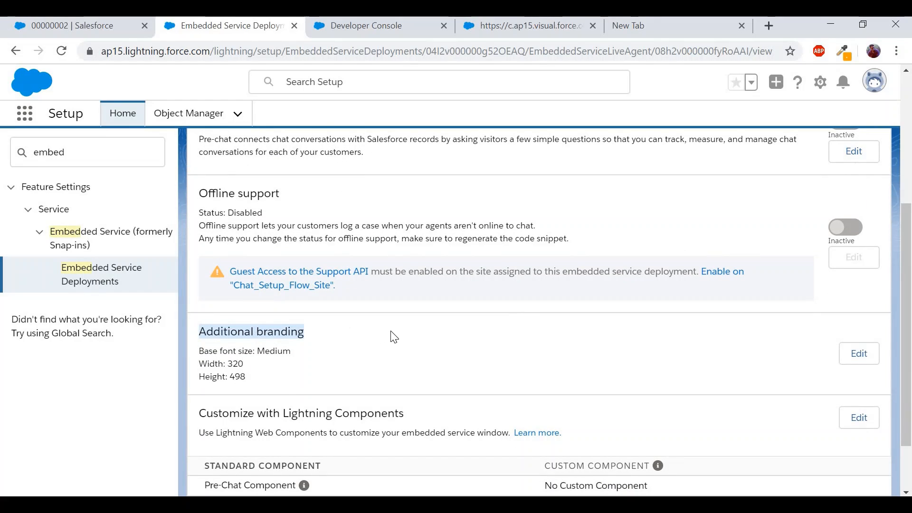
{"action": "left_click", "coordinate": [862, 357]}
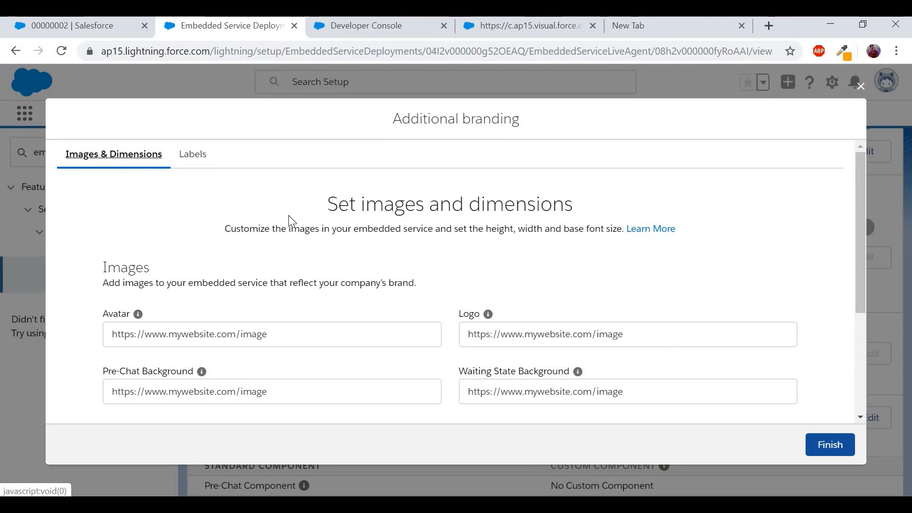
{"action": "left_click", "coordinate": [86, 35]}
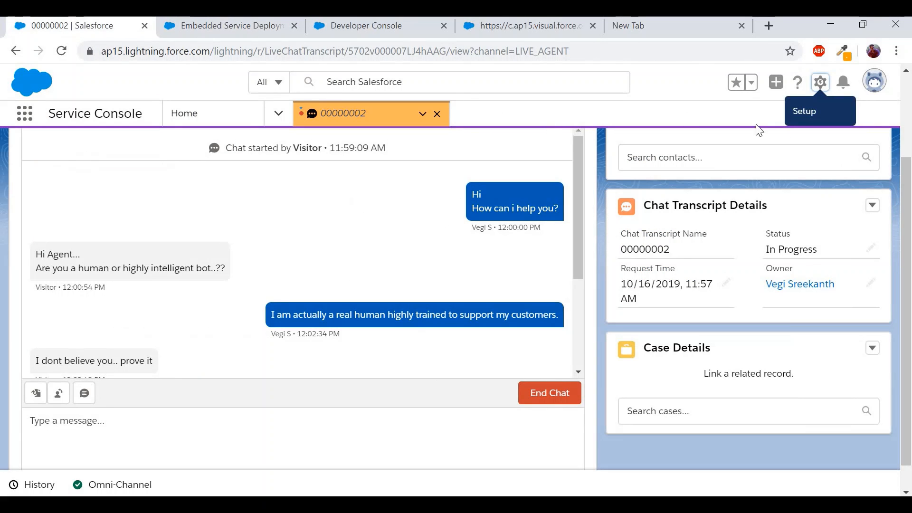
- Open Setup in a new tab and go to Static Resources
{"action": "left_click", "coordinate": [820, 82]}
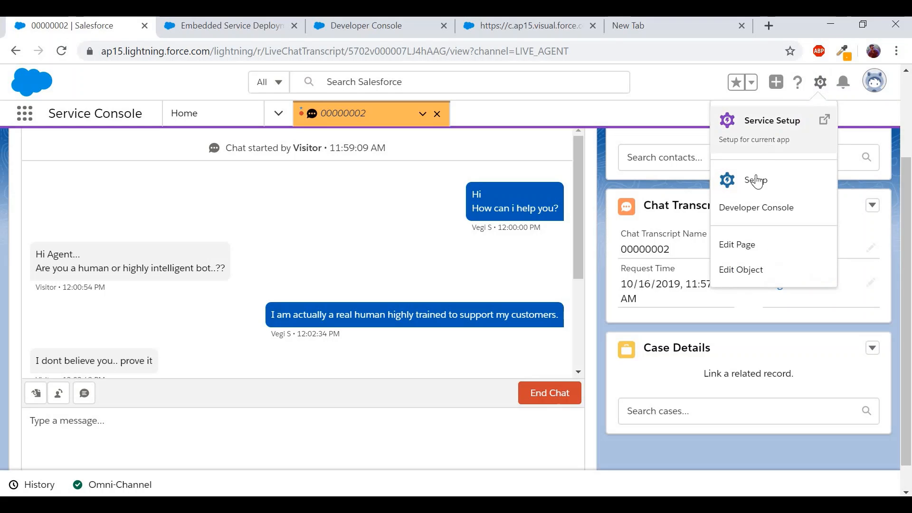
{"action": "left_click", "coordinate": [756, 181]}
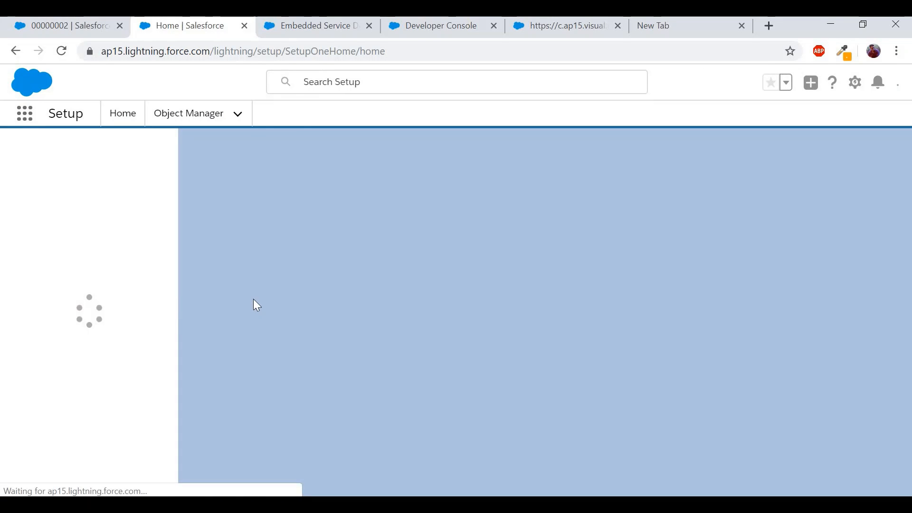
{"action": "type", "text": "s"}
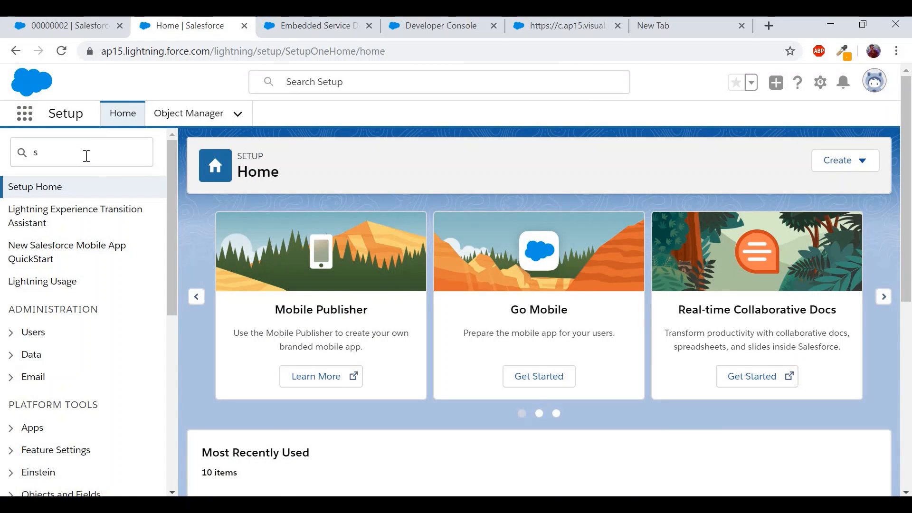
{"action": "type", "text": "tatic"}
{"action": "left_click", "coordinate": [78, 215]}
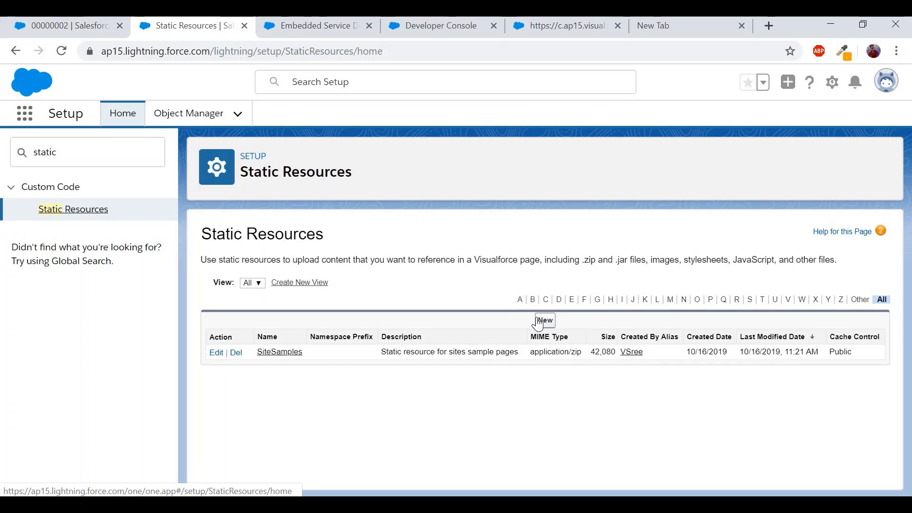
- Create public static resource 'webchatavatar' from avatar.jpeg and save it
{"action": "left_click", "coordinate": [554, 324]}
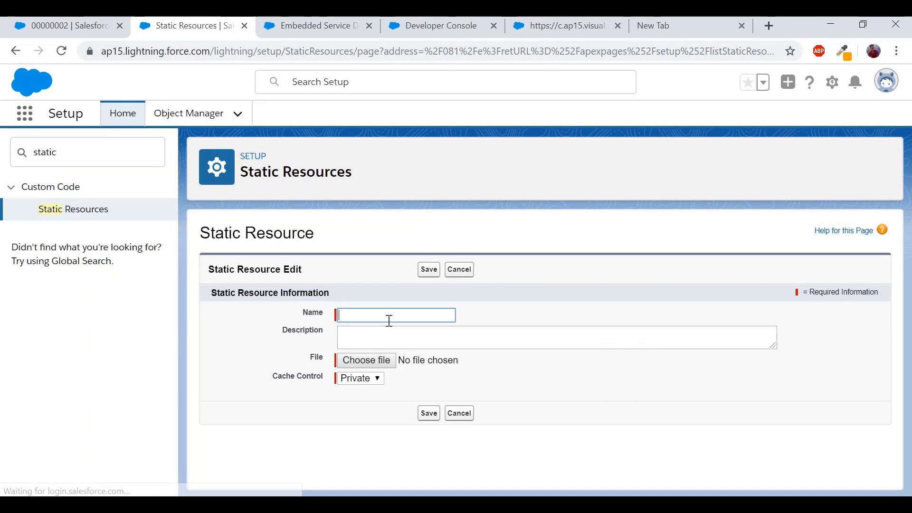
{"action": "type", "text": "webchatav"}
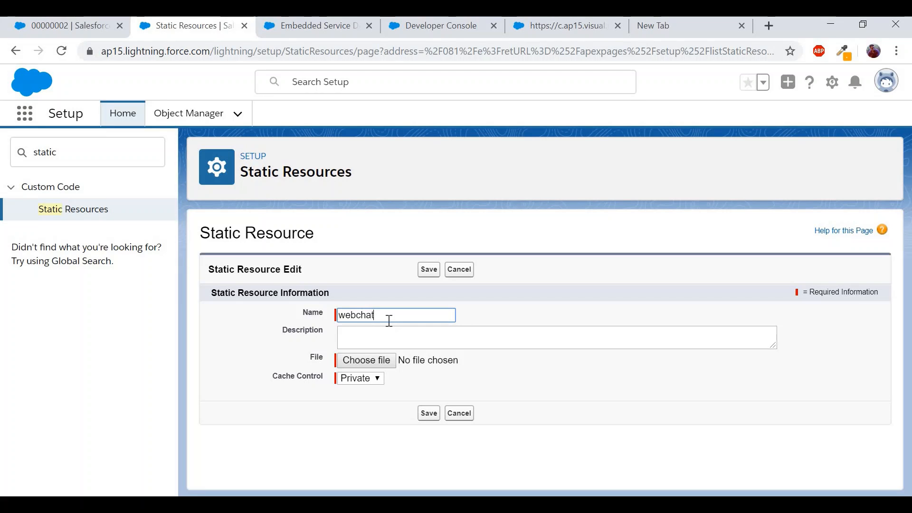
{"action": "type", "text": "atar"}
{"action": "left_click", "coordinate": [366, 362]}
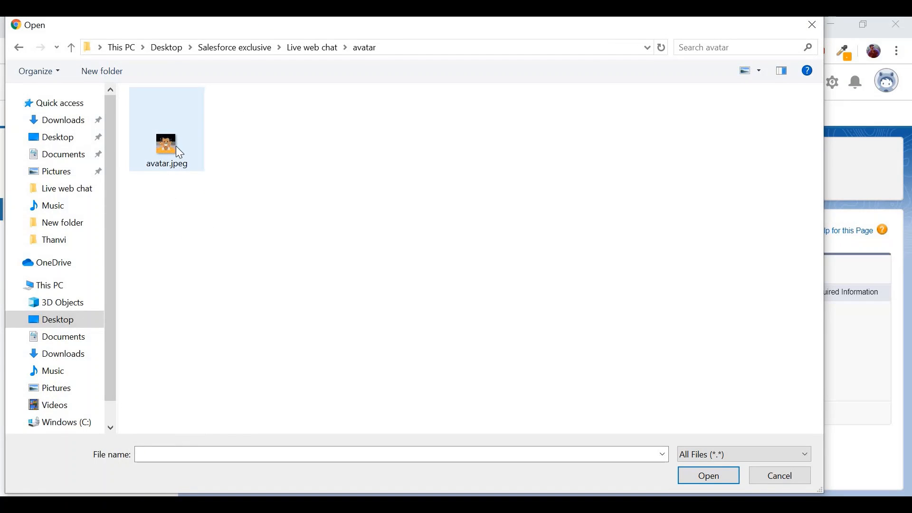
{"action": "left_click", "coordinate": [167, 143]}
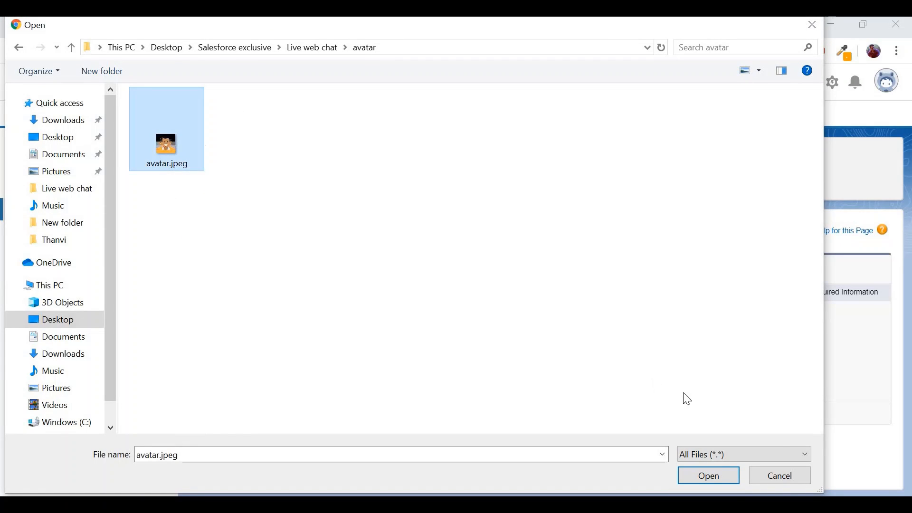
{"action": "left_click", "coordinate": [735, 477]}
{"action": "left_click", "coordinate": [376, 380]}
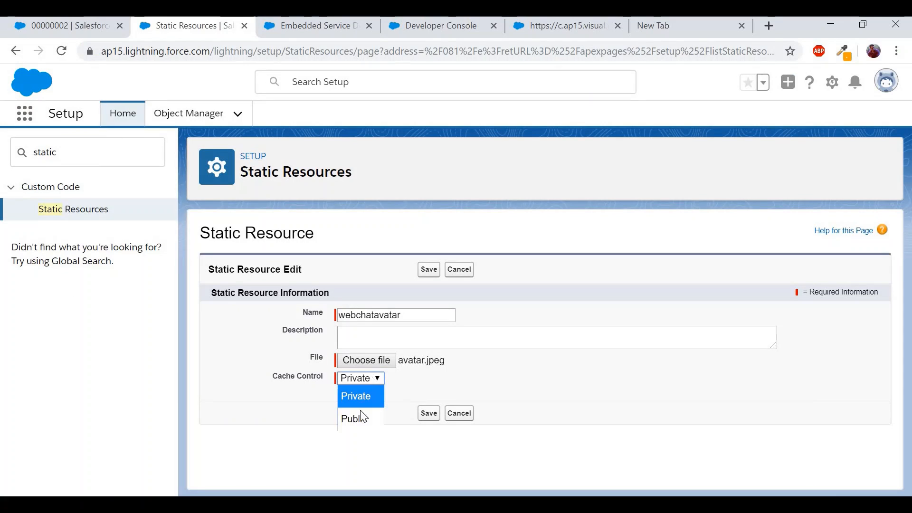
{"action": "left_click", "coordinate": [357, 420]}
{"action": "left_click", "coordinate": [430, 418]}
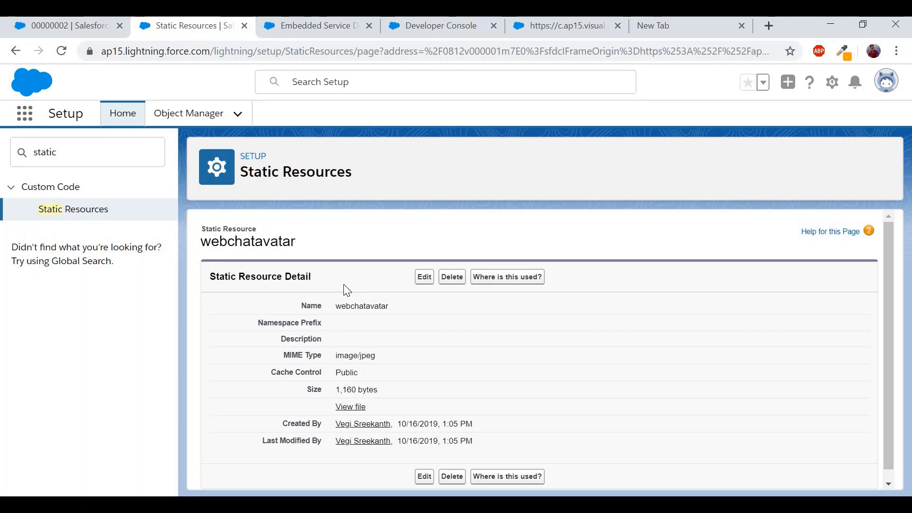
- Copy the webchatavatar static resource URL from its uploaded image view
{"action": "left_click", "coordinate": [351, 407]}
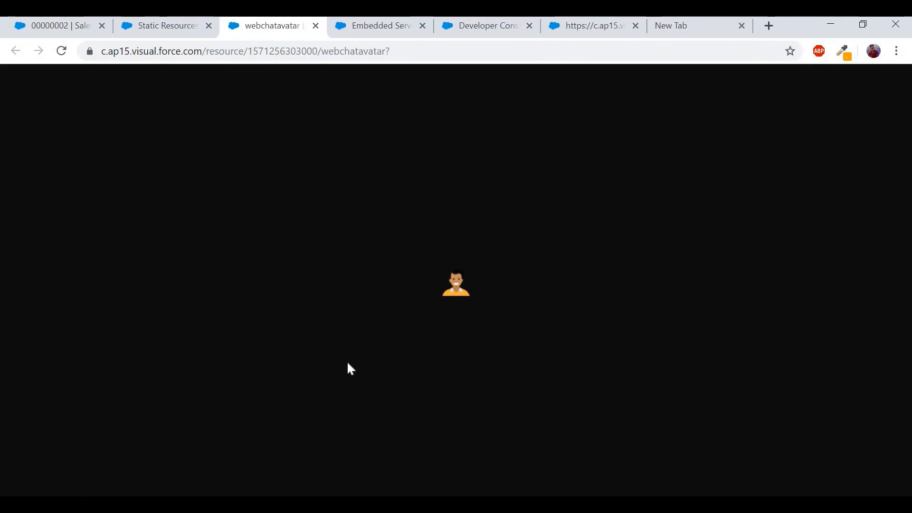
{"action": "left_click", "coordinate": [295, 59]}
{"action": "key", "text": "ctrl+c"}
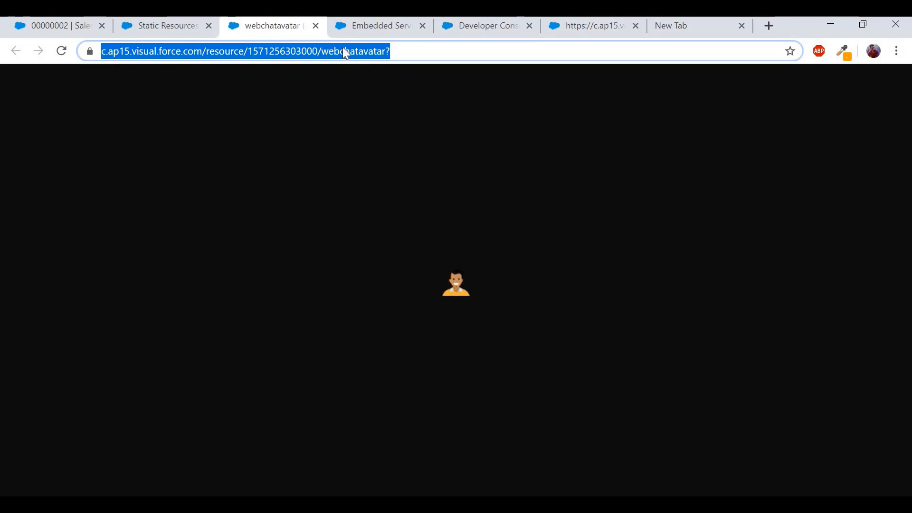
{"action": "left_click", "coordinate": [406, 26]}
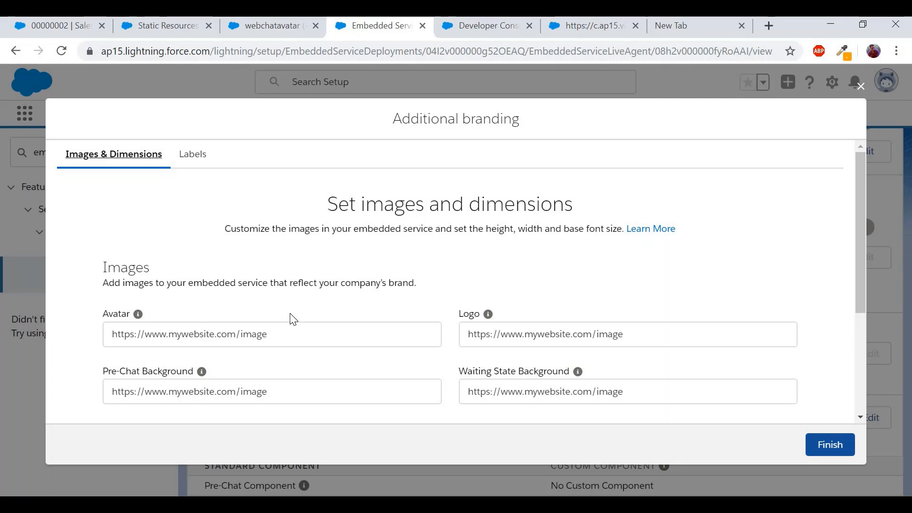
- Paste the resource URL into the Avatar image field under Images and save the branding
{"action": "scroll", "coordinate": [291, 318], "scroll_direction": "down", "scroll_amount": 2}
{"action": "double_click", "coordinate": [136, 213]}
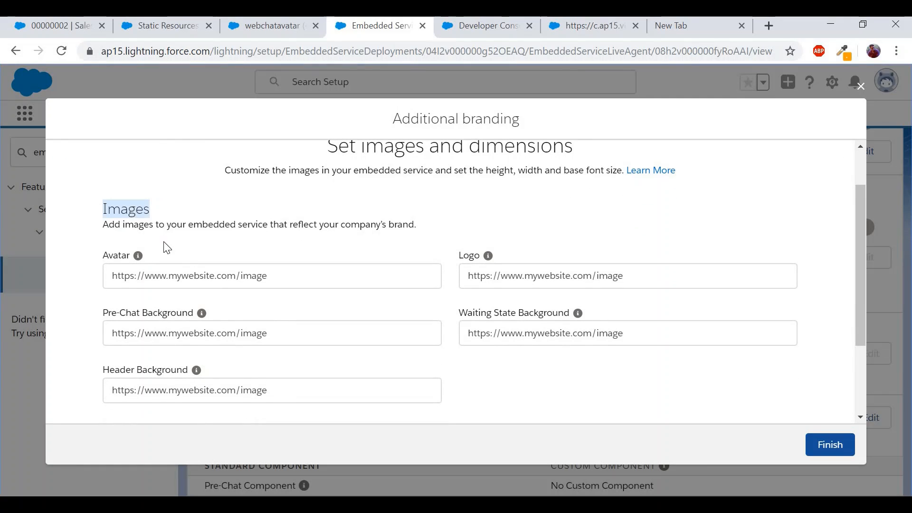
{"action": "double_click", "coordinate": [116, 258]}
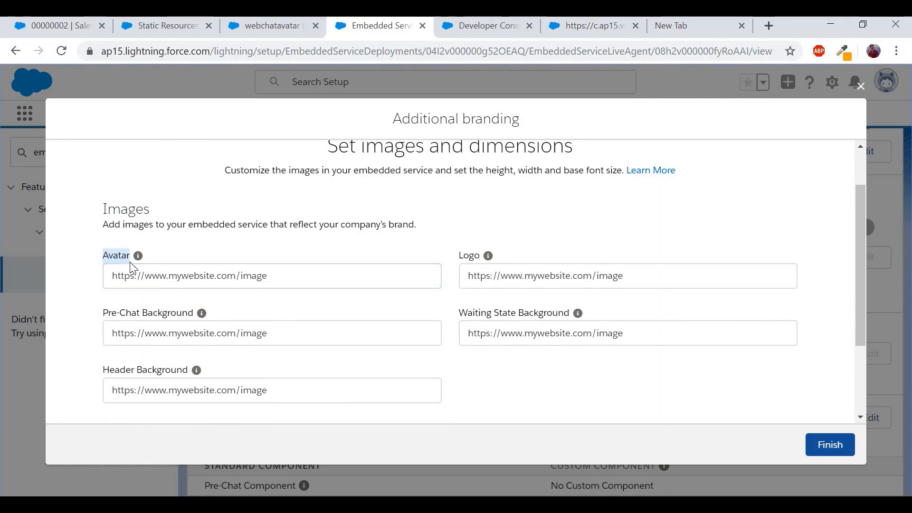
{"action": "left_click", "coordinate": [158, 286]}
{"action": "key", "text": "ctrl+v"}
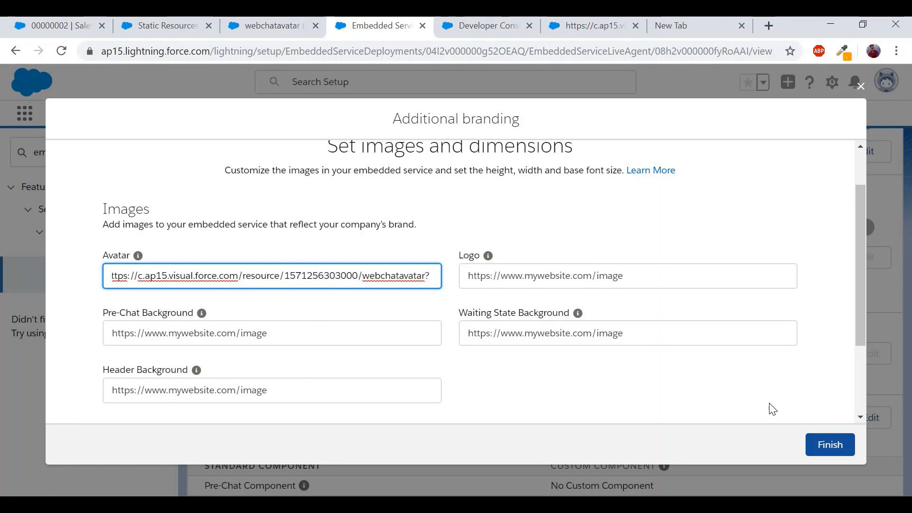
{"action": "scroll", "coordinate": [771, 405], "scroll_direction": "down", "scroll_amount": 3}
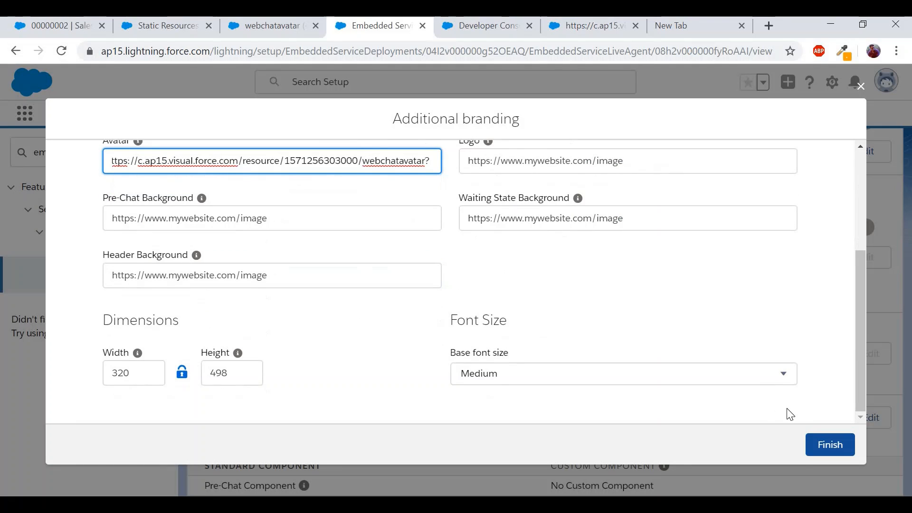
{"action": "left_click", "coordinate": [832, 451]}
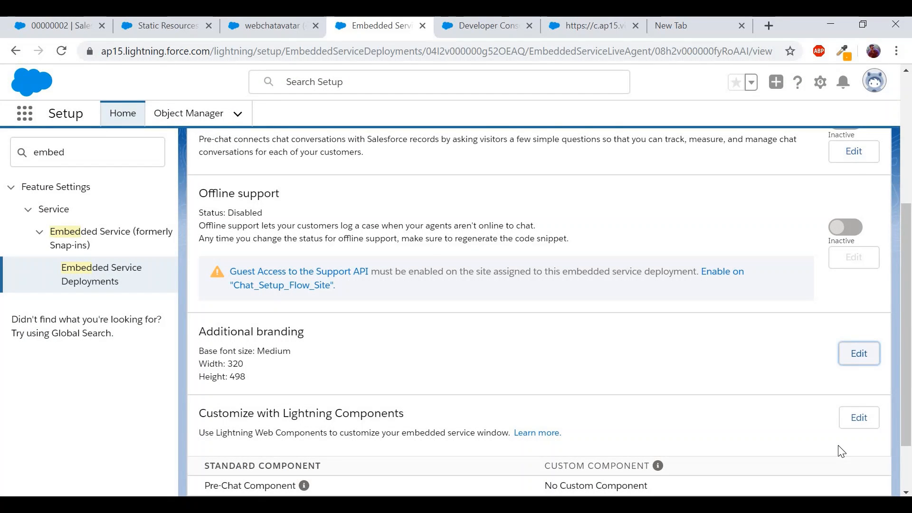
- Go back to the Embedded Service Deployments list showing the Chat Group deployment
{"action": "scroll", "coordinate": [842, 451], "scroll_direction": "down", "scroll_amount": 2}
{"action": "scroll", "coordinate": [839, 447], "scroll_direction": "up", "scroll_amount": 5}
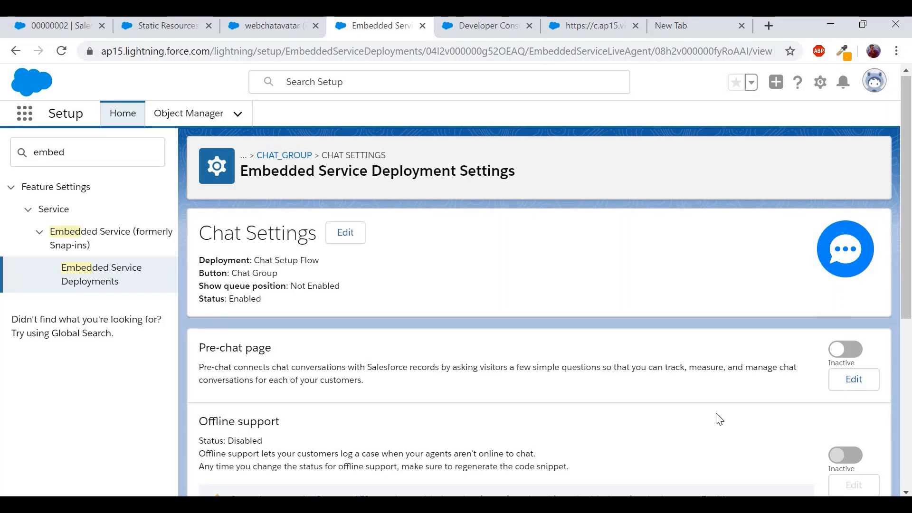
{"action": "scroll", "coordinate": [719, 419], "scroll_direction": "down", "scroll_amount": 6}
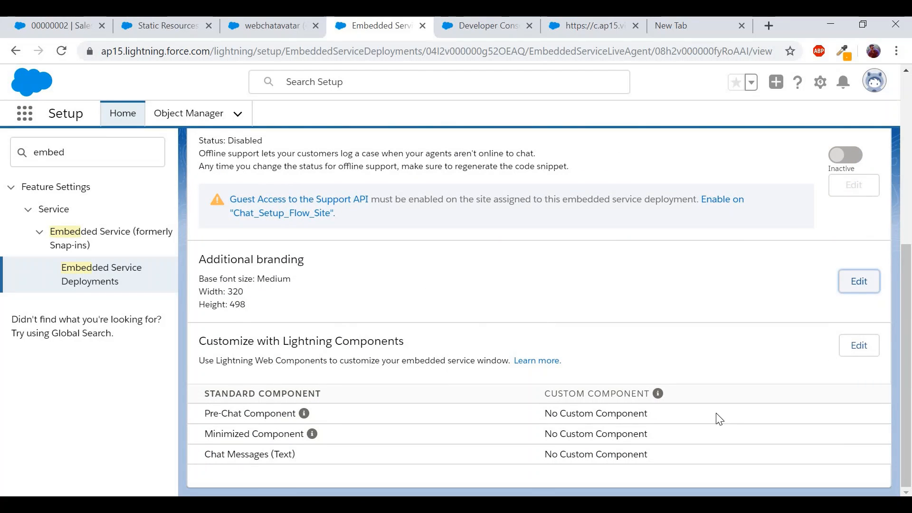
{"action": "left_click", "coordinate": [91, 279]}
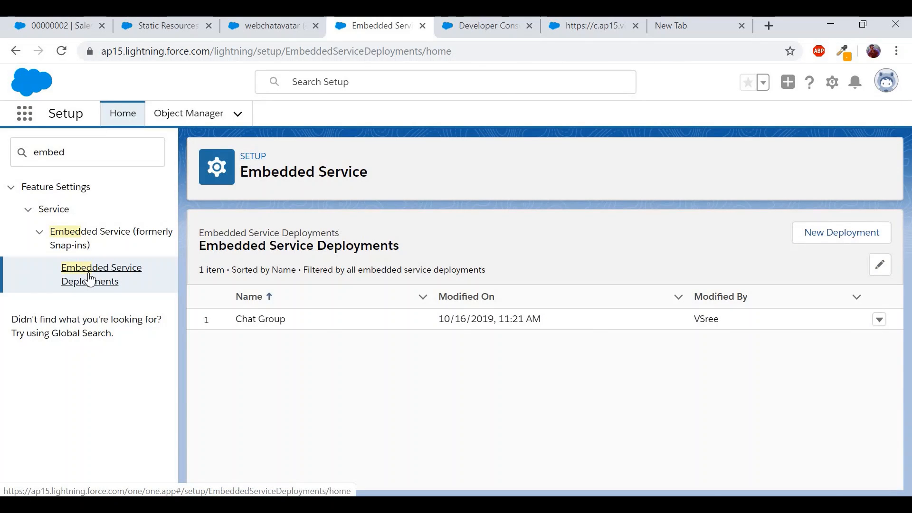
- View the Chat Group deployment and review its Comic Sans MS branding and code snippets section
{"action": "left_click", "coordinate": [879, 319]}
{"action": "left_click", "coordinate": [835, 372]}
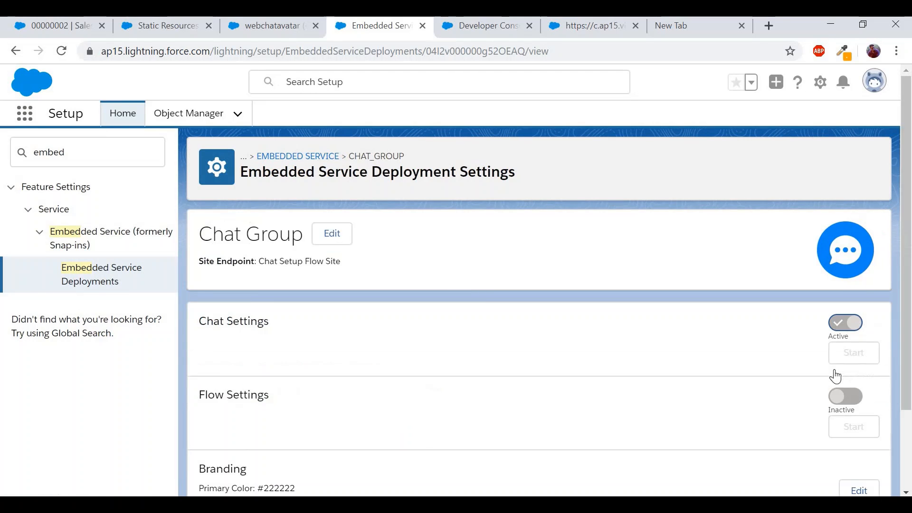
{"action": "scroll", "coordinate": [529, 410], "scroll_direction": "down", "scroll_amount": 3}
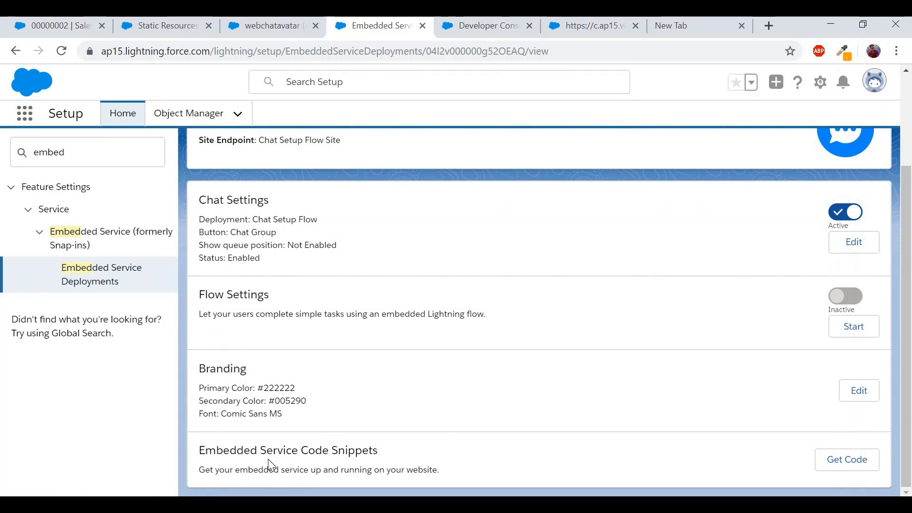
{"action": "double_click", "coordinate": [283, 455]}
{"action": "left_click", "coordinate": [282, 455]}
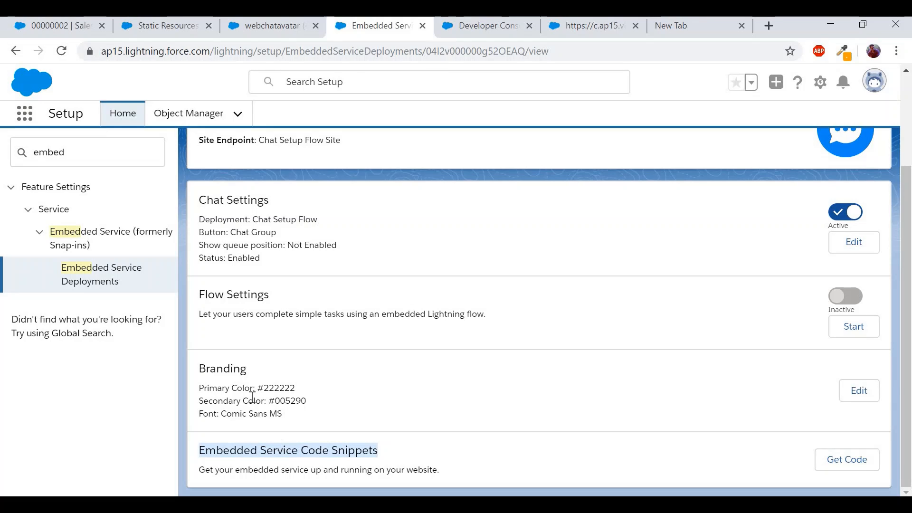
{"action": "double_click", "coordinate": [240, 370]}
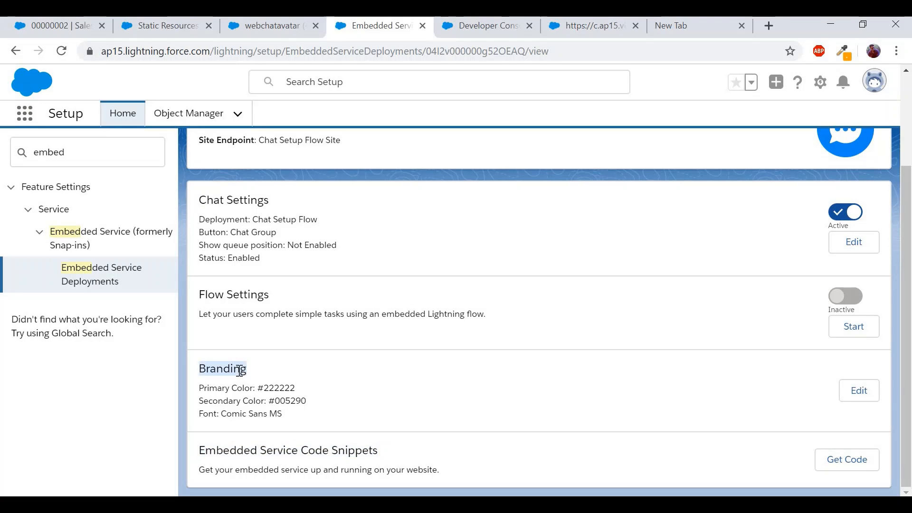
{"action": "double_click", "coordinate": [241, 411]}
{"action": "triple_click", "coordinate": [241, 411]}
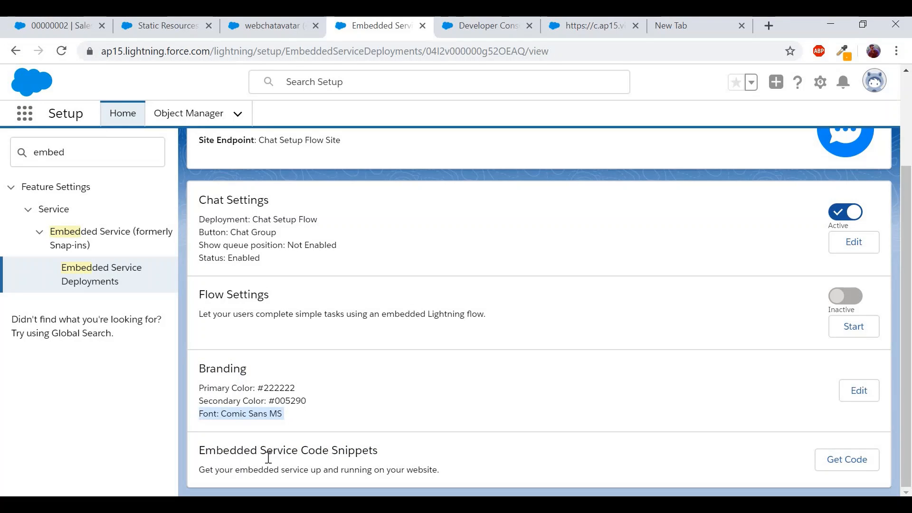
{"action": "triple_click", "coordinate": [268, 456]}
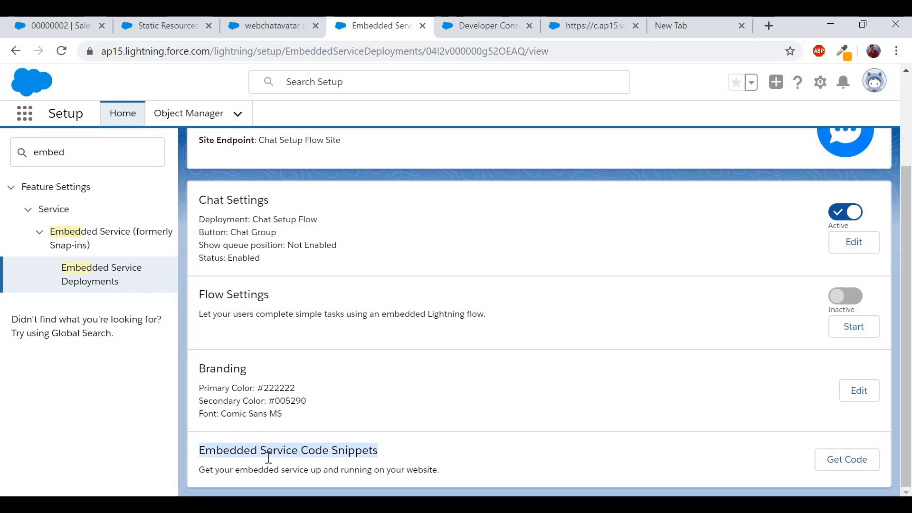
- Copy the full chat code snippet from Get Code and switch to the Developer Console
{"action": "left_click", "coordinate": [851, 464]}
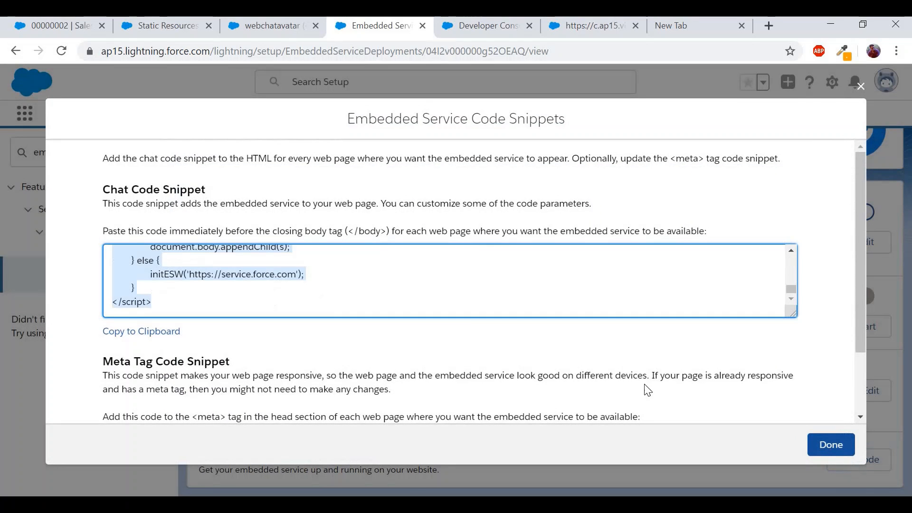
{"action": "left_click", "coordinate": [474, 328]}
{"action": "left_click", "coordinate": [462, 295]}
{"action": "scroll", "coordinate": [461, 295], "scroll_direction": "up", "scroll_amount": 3}
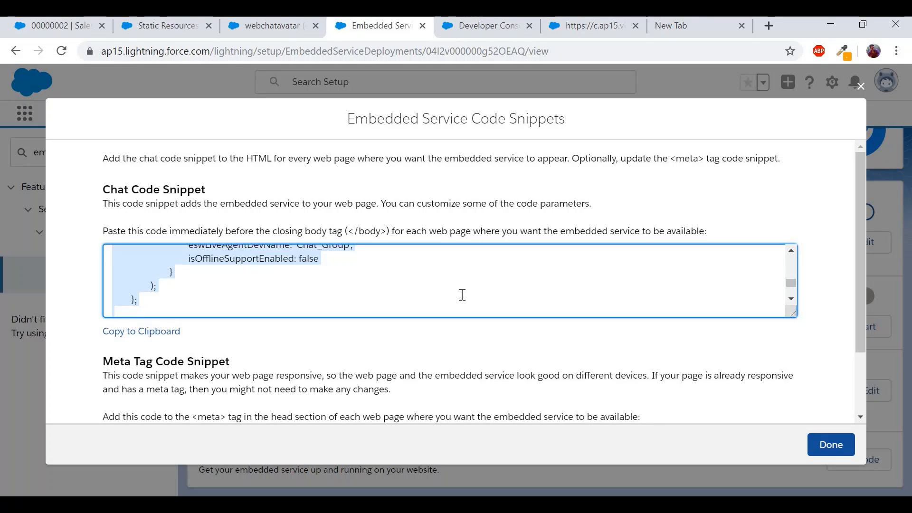
{"action": "scroll", "coordinate": [462, 295], "scroll_direction": "up", "scroll_amount": 10}
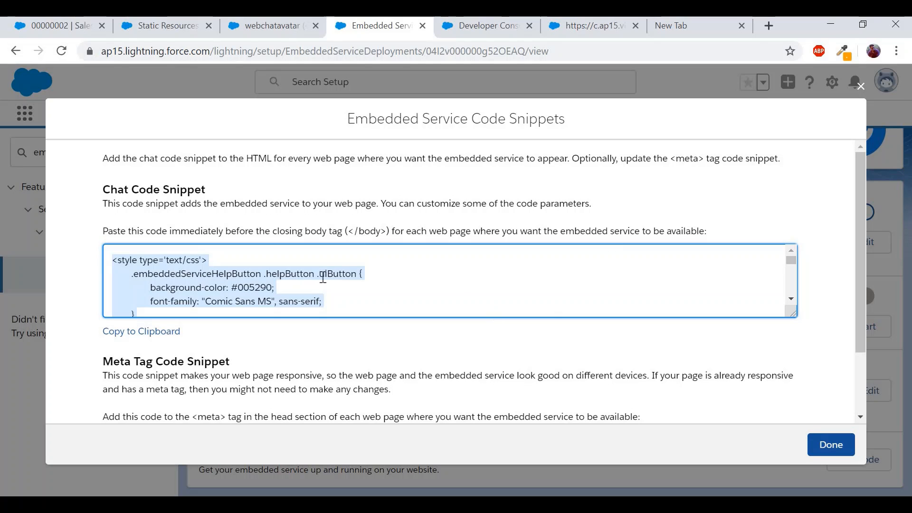
{"action": "right_click", "coordinate": [212, 291]}
{"action": "left_click", "coordinate": [231, 300]}
{"action": "left_click", "coordinate": [830, 445]}
{"action": "left_click", "coordinate": [485, 26]}
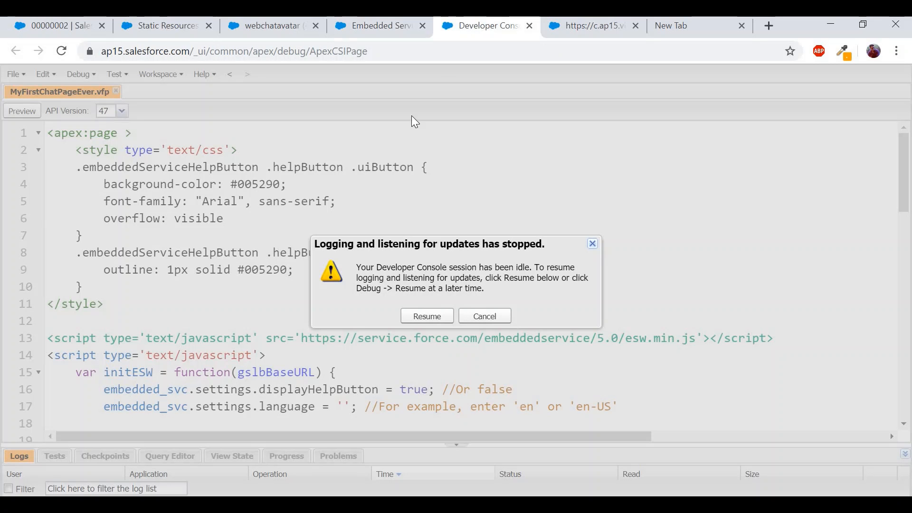
- Replace MyFirstChatPageEver.vfp's markup with the copied snippet, save it, and reload the chat page
{"action": "left_click", "coordinate": [417, 316]}
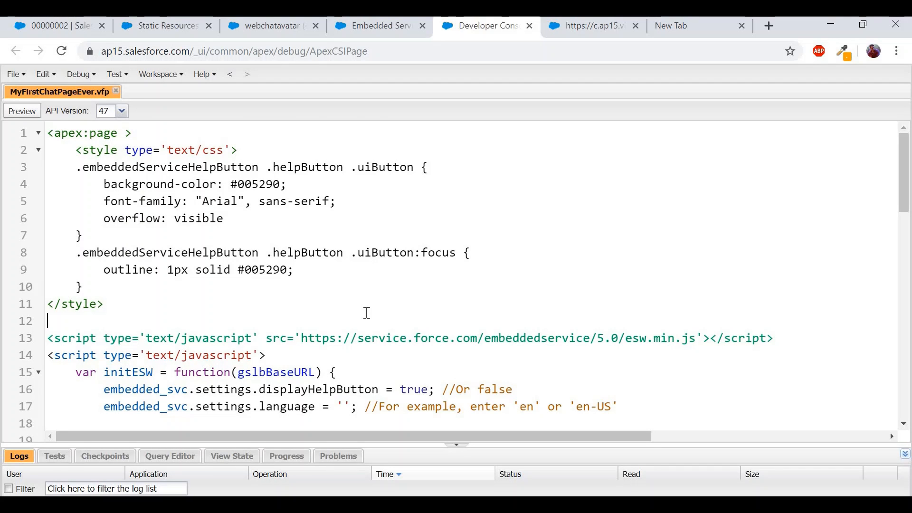
{"action": "key", "text": "ctrl+a"}
{"action": "key", "text": "ctrl+v"}
{"action": "left_click_drag", "start_coordinate": [129, 404], "coordinate": [63, 145]}
{"action": "key", "text": "ctrl+v"}
{"action": "key", "text": "ctrl+s"}
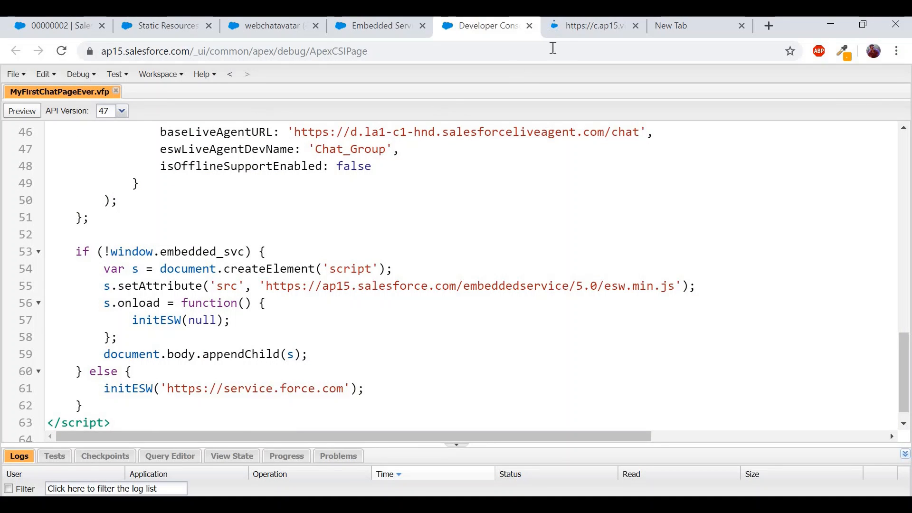
{"action": "left_click", "coordinate": [587, 37]}
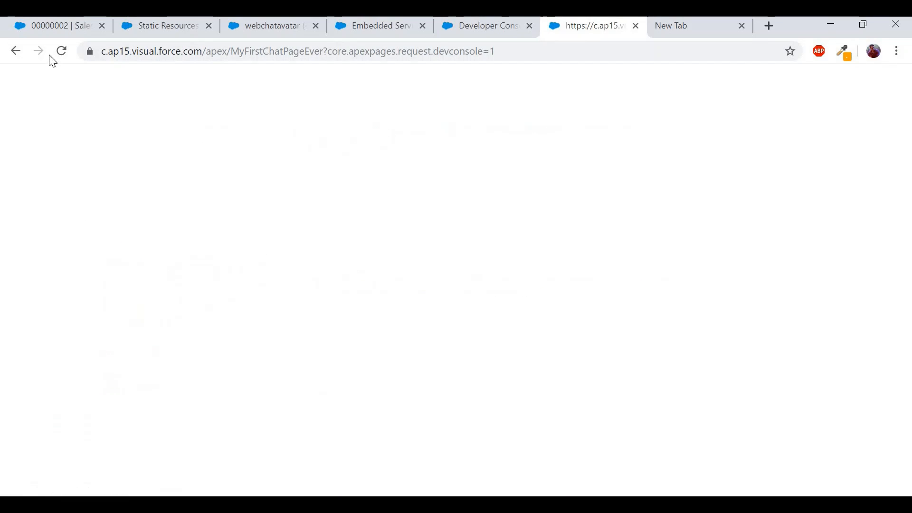
{"action": "left_click", "coordinate": [61, 51]}
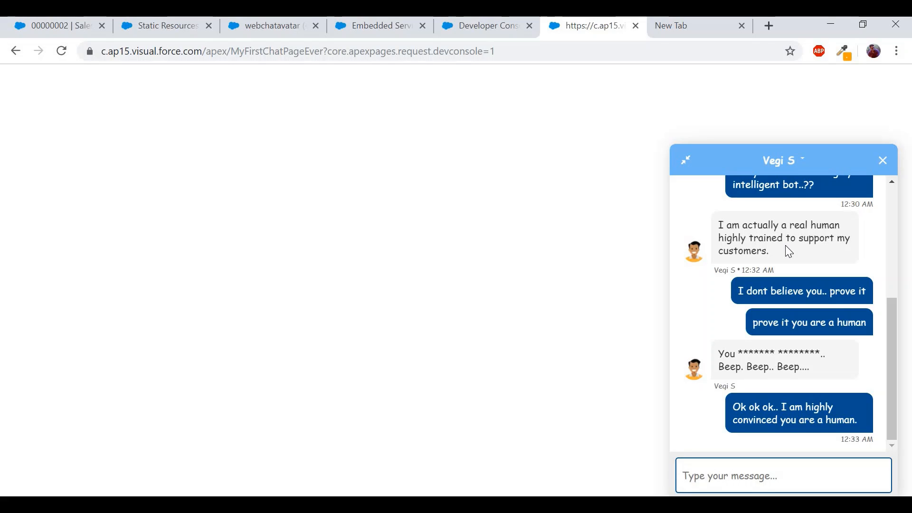
- Reopen the Chat Group deployment settings from the Embedded Service Deployments list
{"action": "left_click", "coordinate": [382, 36]}
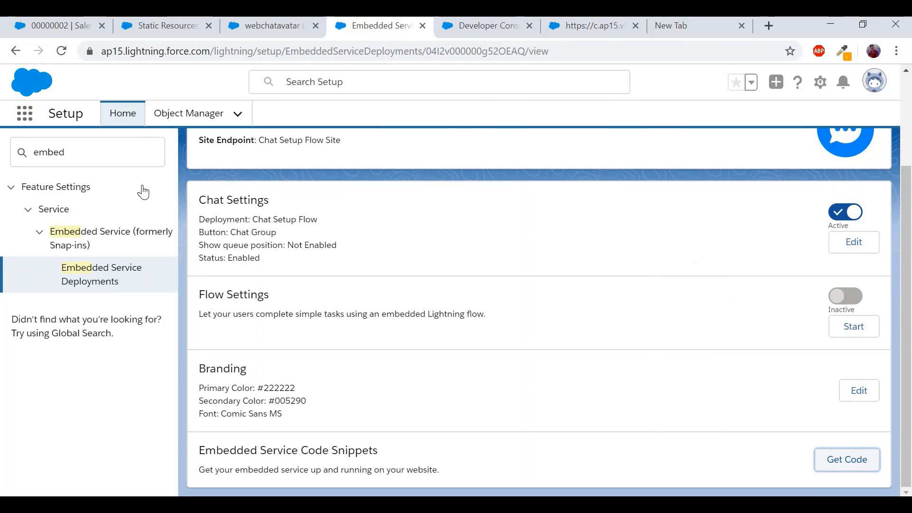
{"action": "left_click", "coordinate": [102, 281]}
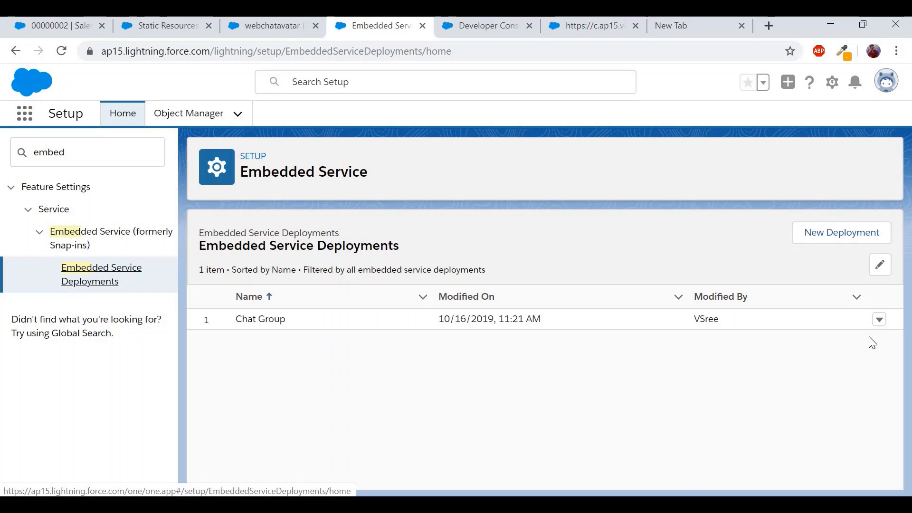
{"action": "left_click", "coordinate": [880, 320]}
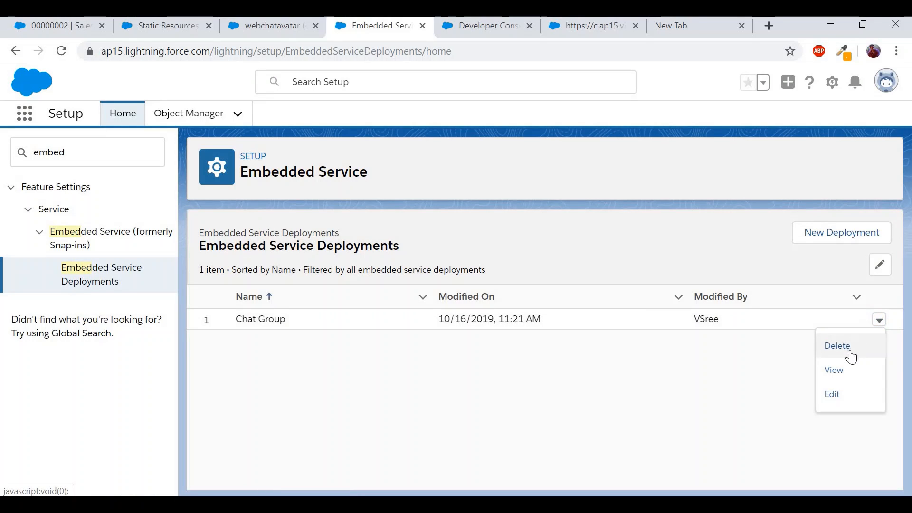
{"action": "left_click", "coordinate": [843, 370]}
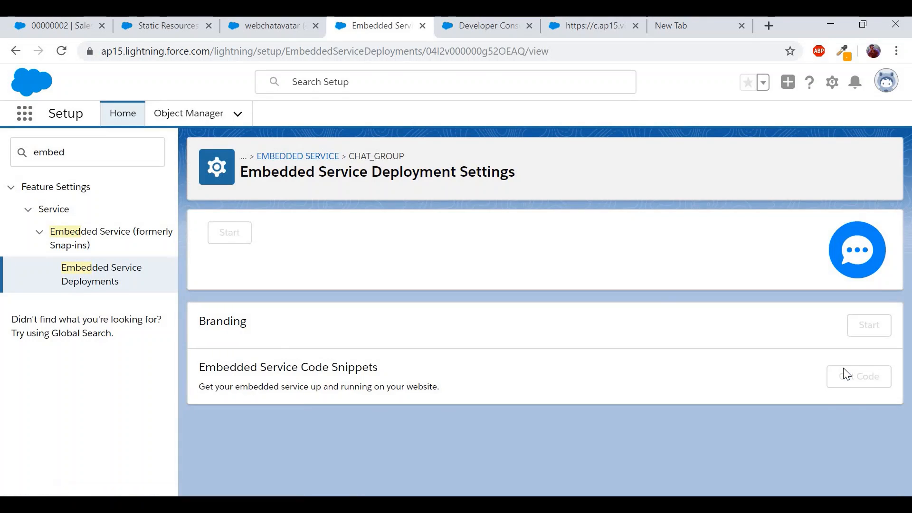
{"action": "scroll", "coordinate": [658, 334], "scroll_direction": "down", "scroll_amount": 2}
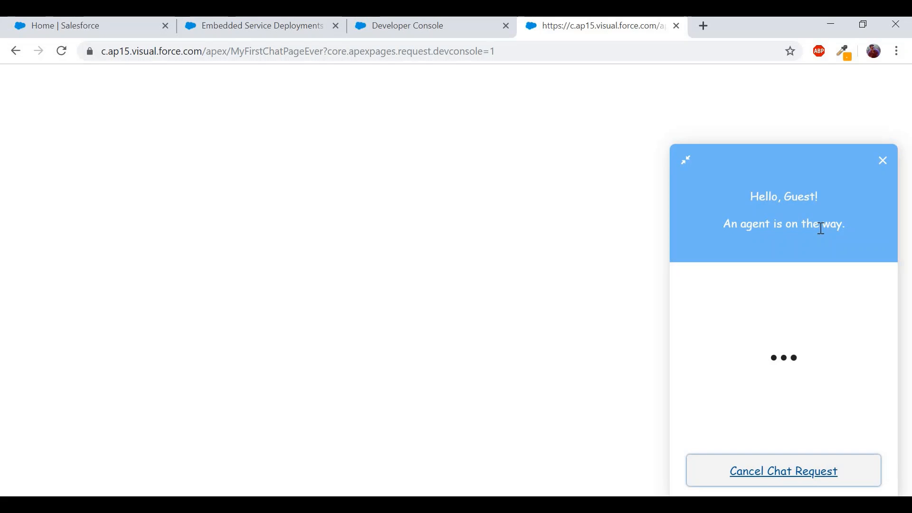
- Accept incoming chat request 00000004 from Omni-Channel's New list in the Service Console
{"action": "left_click", "coordinate": [133, 34]}
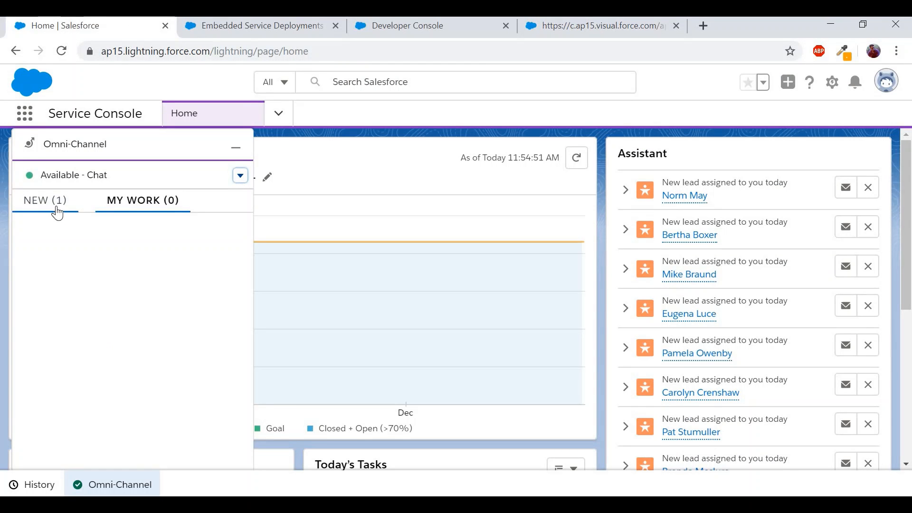
{"action": "left_click", "coordinate": [57, 213]}
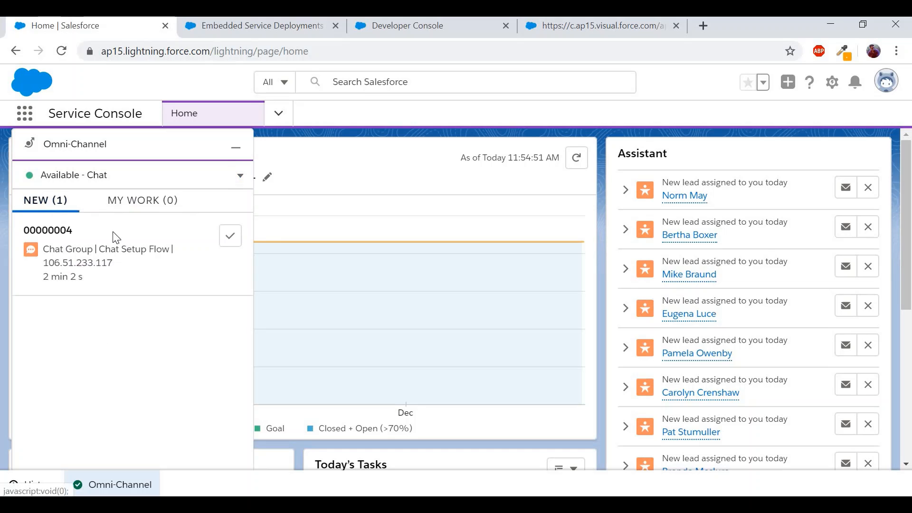
{"action": "left_click", "coordinate": [229, 245]}
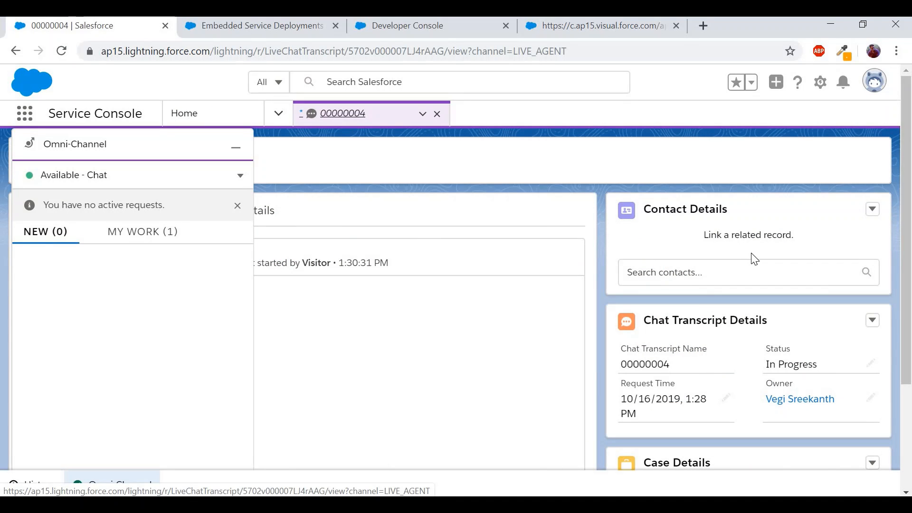
{"action": "left_click", "coordinate": [278, 32]}
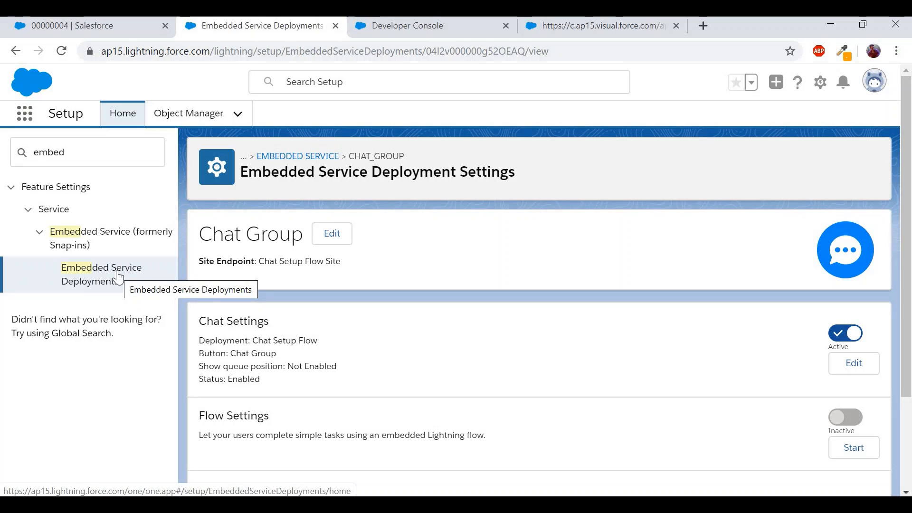
- Enable the Chat Group pre-chat page with Name, Email, Subject and Web Email fields
{"action": "scroll", "coordinate": [363, 338], "scroll_direction": "down", "scroll_amount": 1}
{"action": "scroll", "coordinate": [363, 338], "scroll_direction": "down", "scroll_amount": 2}
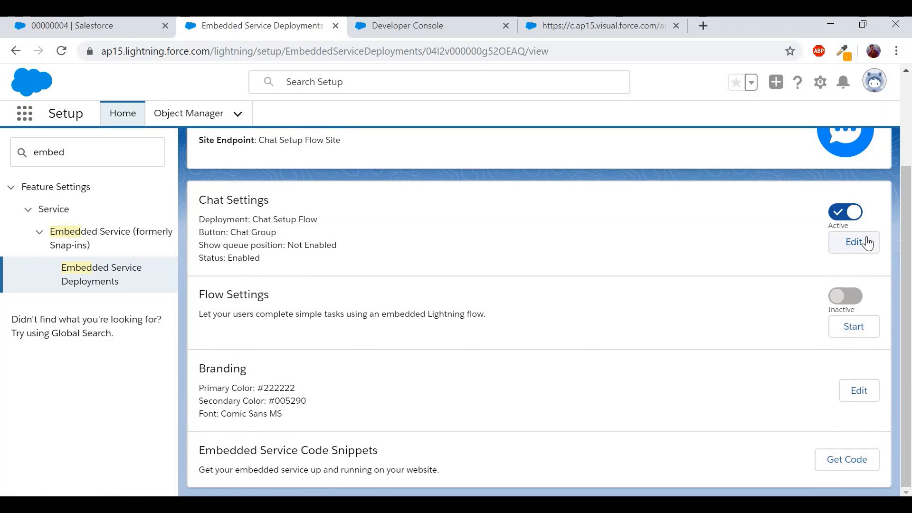
{"action": "left_click", "coordinate": [868, 243]}
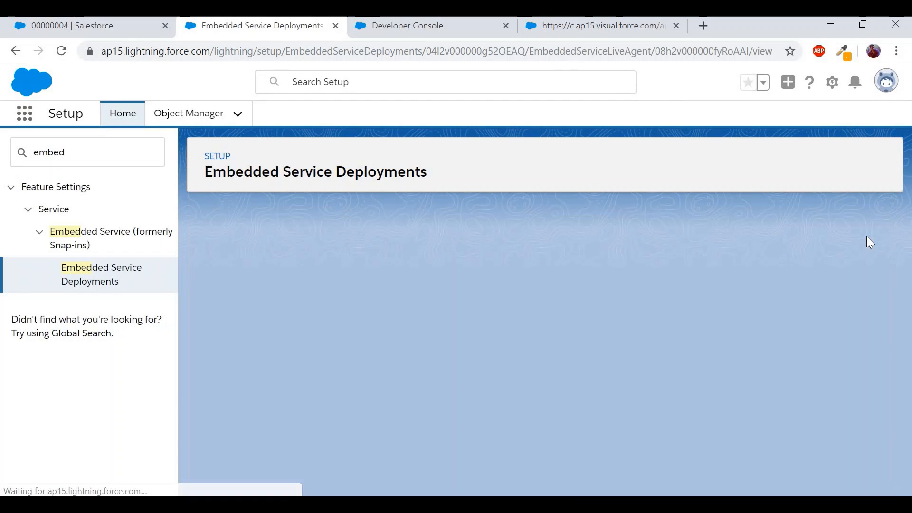
{"action": "scroll", "coordinate": [651, 274], "scroll_direction": "down", "scroll_amount": 2}
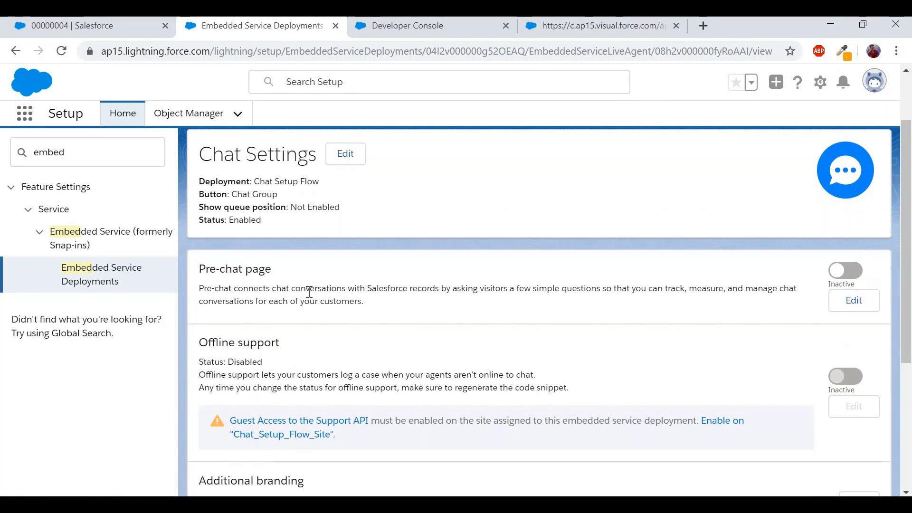
{"action": "triple_click", "coordinate": [259, 269]}
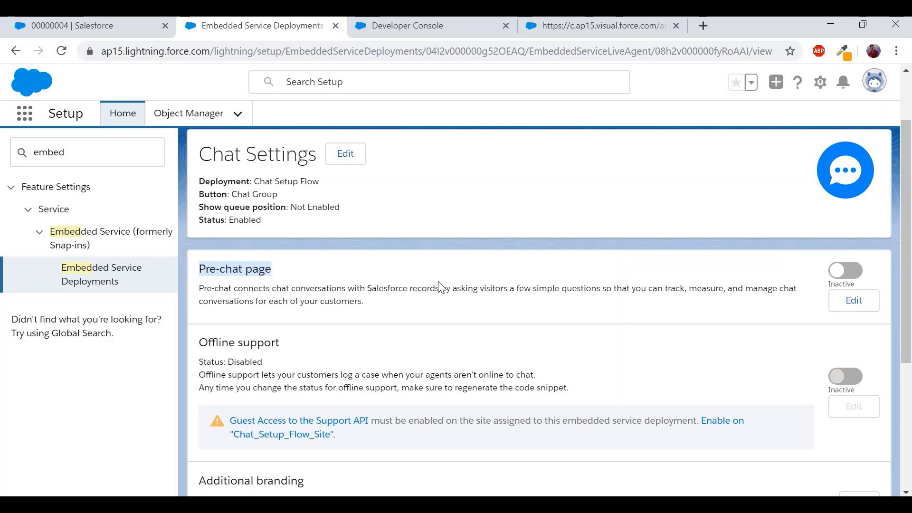
{"action": "left_click", "coordinate": [851, 270]}
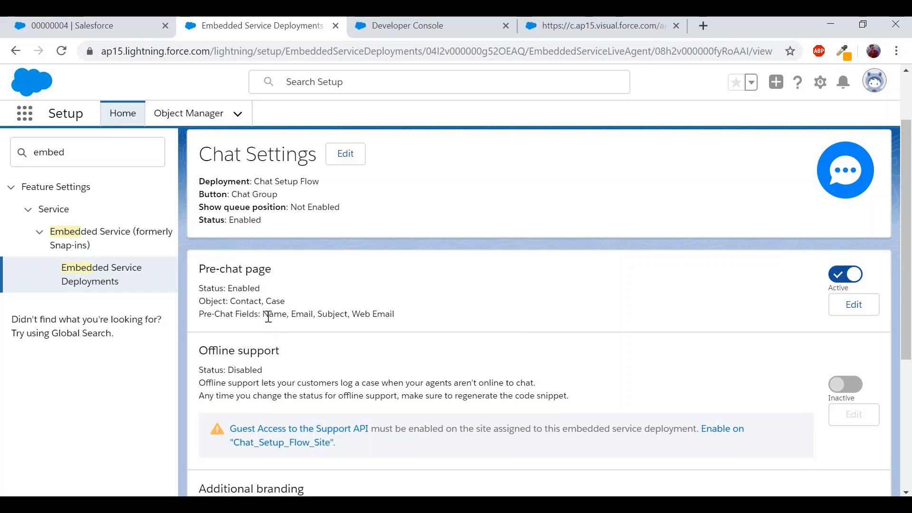
{"action": "left_click_drag", "start_coordinate": [263, 314], "coordinate": [399, 323]}
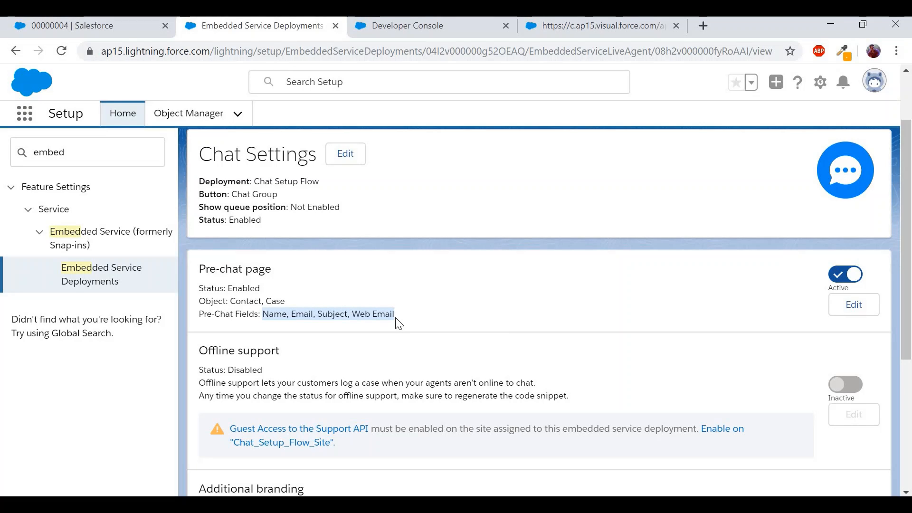
{"action": "left_click", "coordinate": [619, 23]}
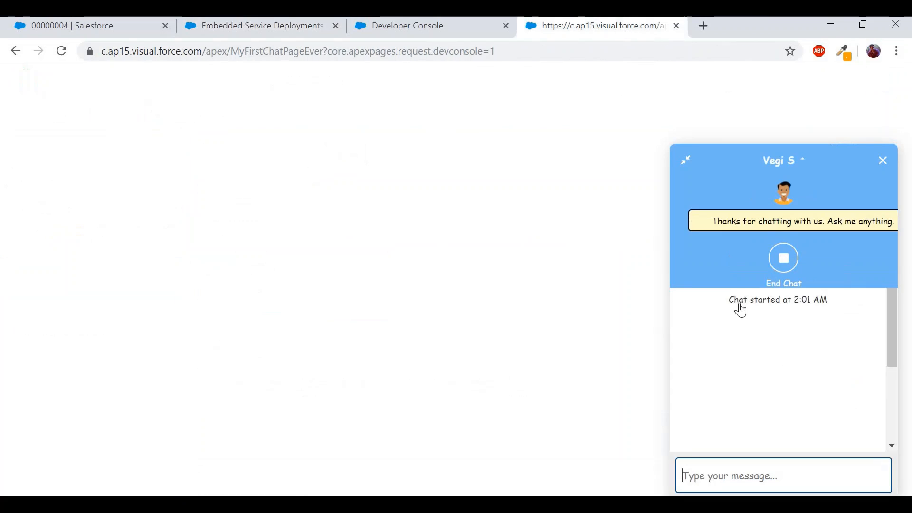
- Reopen the Chat Group deployment's code snippets and copy the current chat code
{"action": "left_click", "coordinate": [265, 32]}
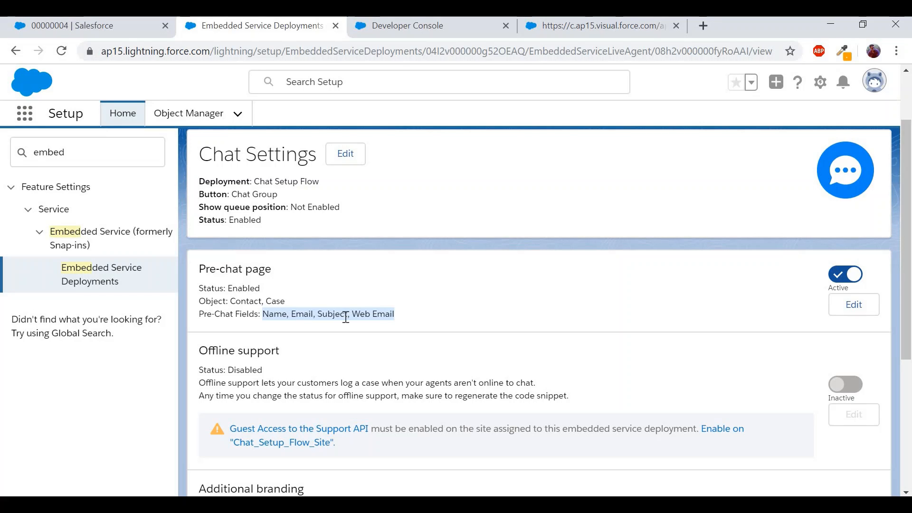
{"action": "left_click", "coordinate": [122, 285]}
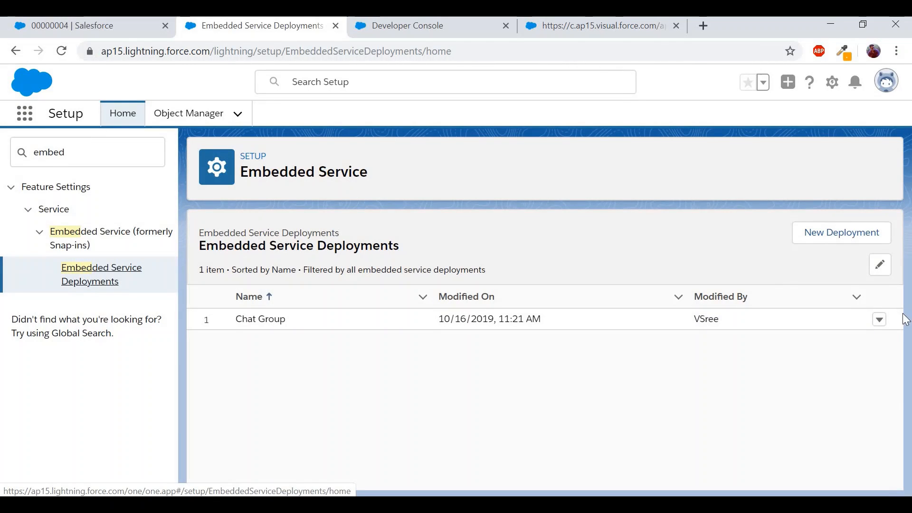
{"action": "left_click", "coordinate": [880, 320]}
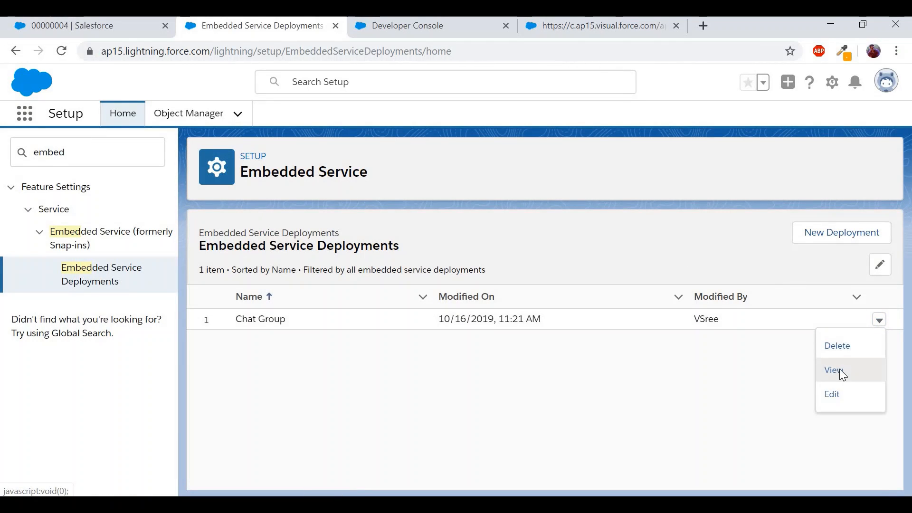
{"action": "left_click", "coordinate": [840, 372]}
{"action": "scroll", "coordinate": [528, 307], "scroll_direction": "down", "scroll_amount": 3}
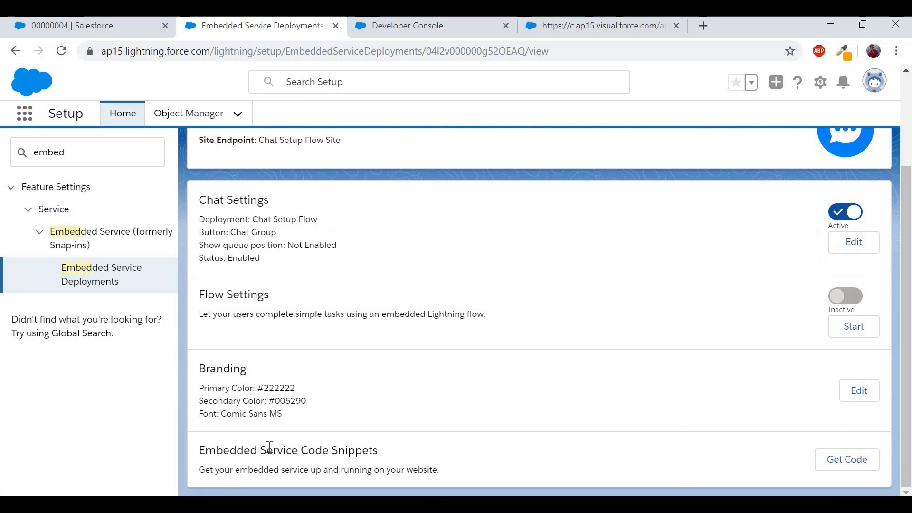
{"action": "left_click", "coordinate": [848, 460]}
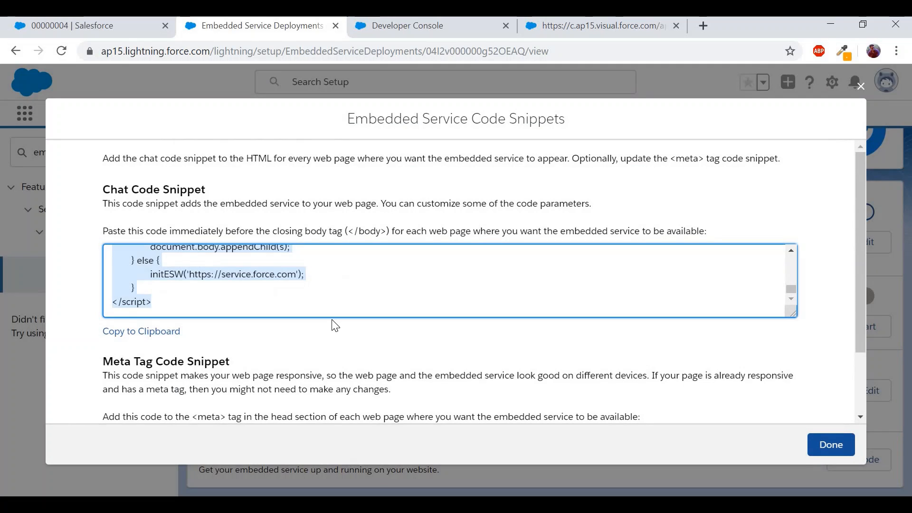
{"action": "left_click", "coordinate": [438, 28]}
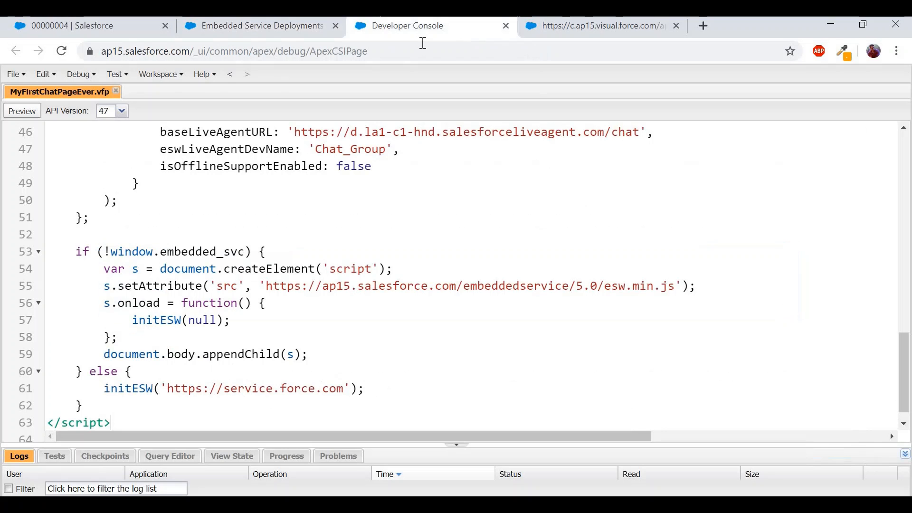
- Replace the old chat script in MyFirstChatPageEver.vfp with the new snippet and save
{"action": "scroll", "coordinate": [181, 264], "scroll_direction": "down", "scroll_amount": 1}
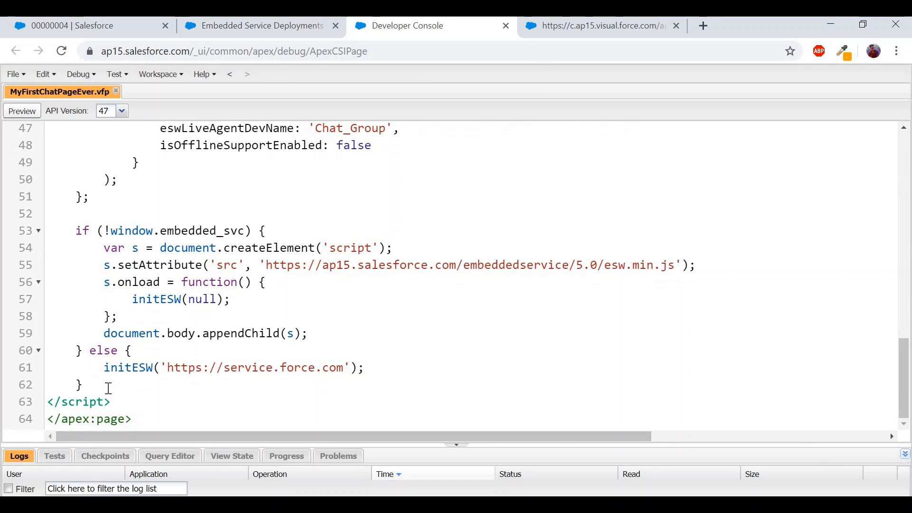
{"action": "left_click_drag", "start_coordinate": [110, 401], "coordinate": [56, 148]}
{"action": "key", "text": "ctrl+v"}
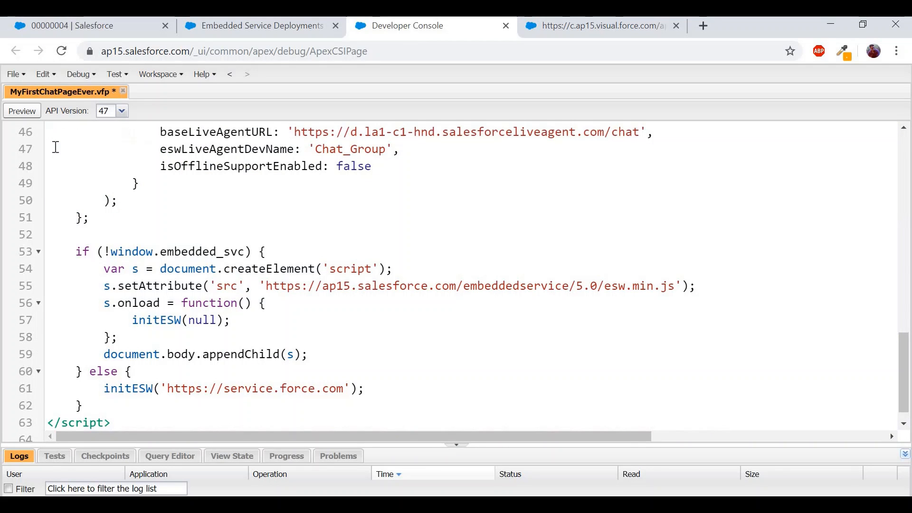
{"action": "key", "text": "ctrl+s"}
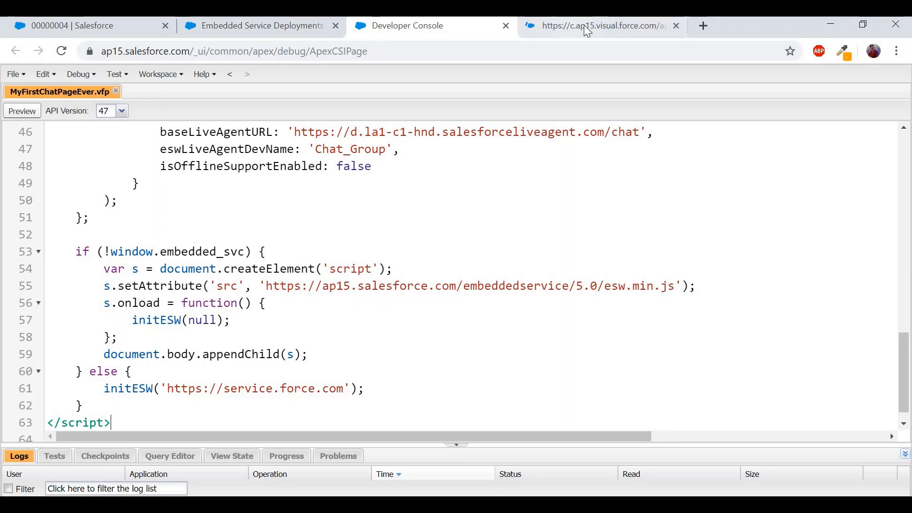
- Preview the chat page, open the chat window, and enter the visitor's first and last name
{"action": "left_click", "coordinate": [31, 113]}
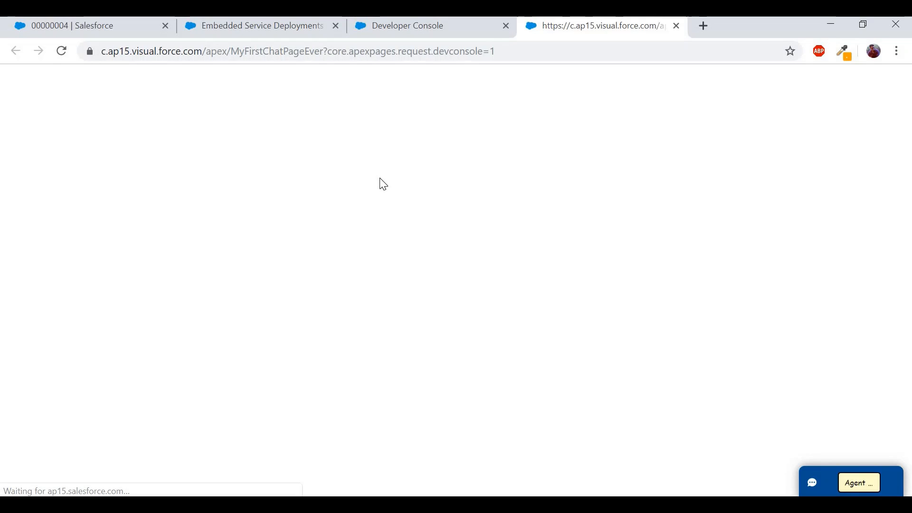
{"action": "left_click", "coordinate": [855, 493]}
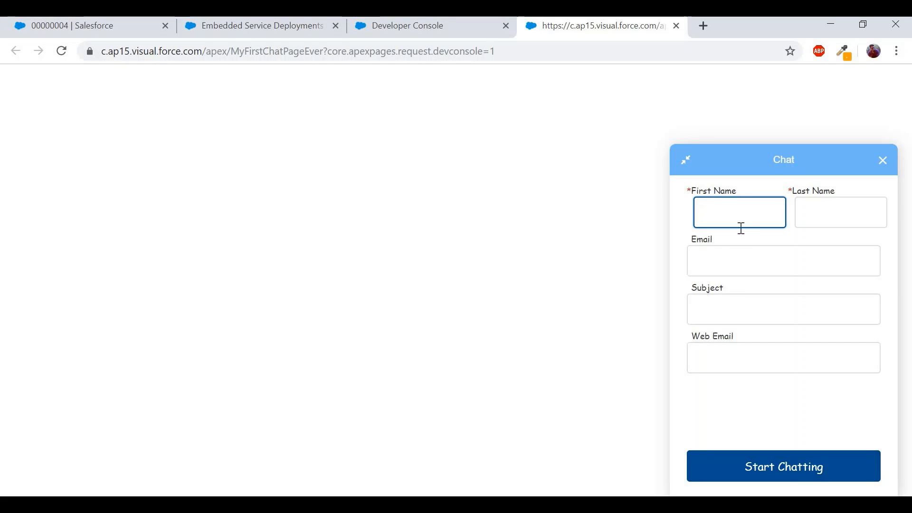
{"action": "key", "text": "Tab"}
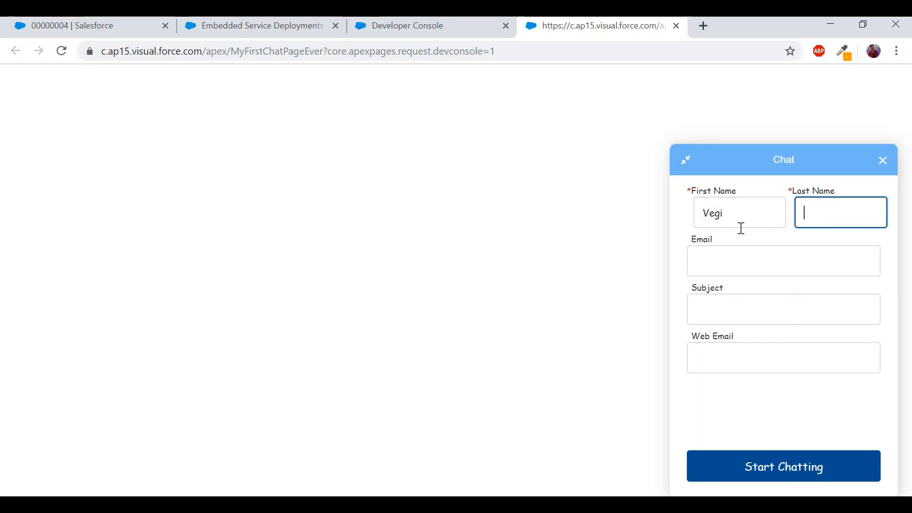
{"action": "key", "text": "Tab"}
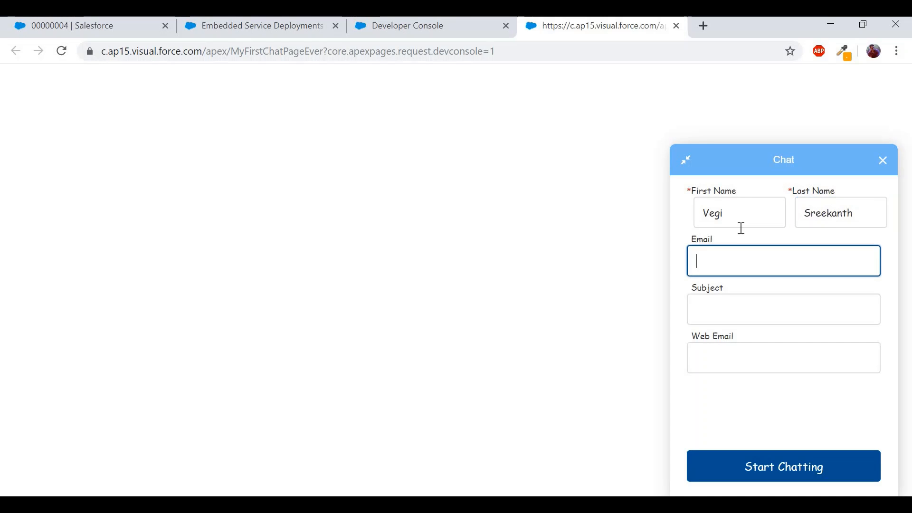
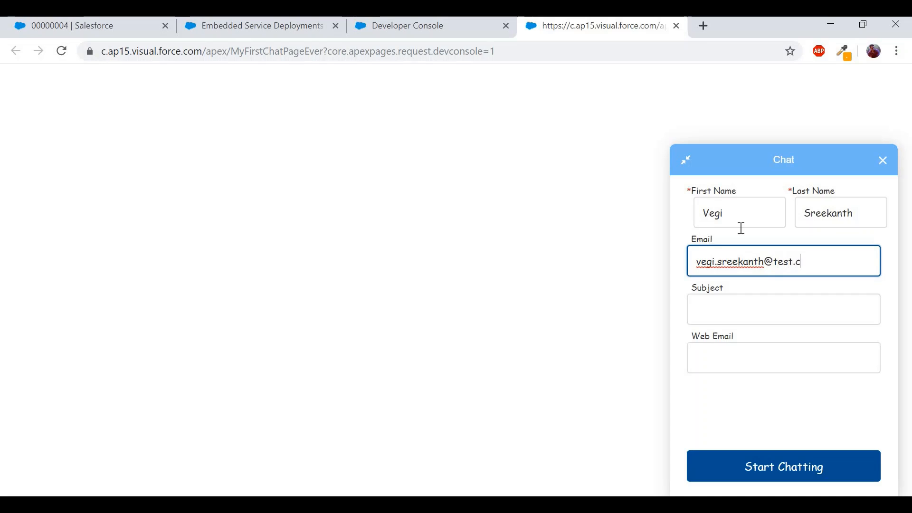
- Enter the visitor's email, subject 'Query on something' and a web email, then start chatting
{"action": "key", "text": "Tab"}
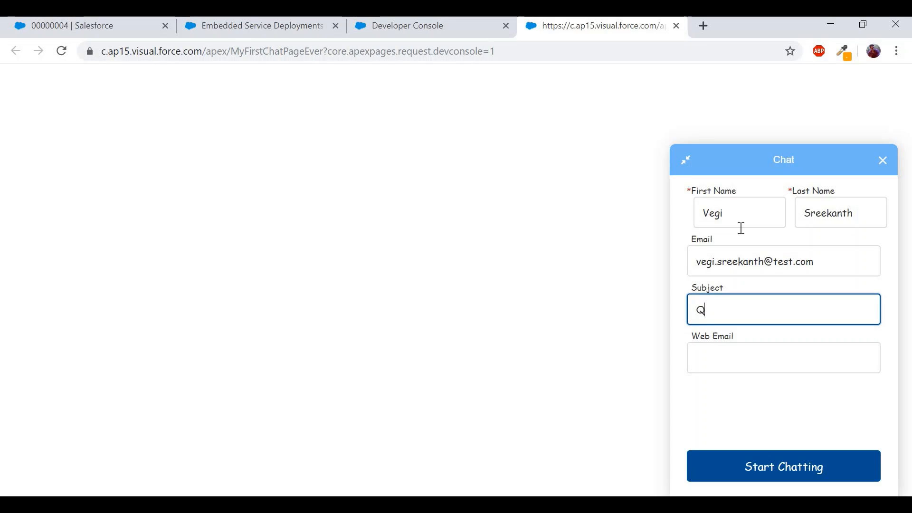
{"action": "type", "text": "Query on something"}
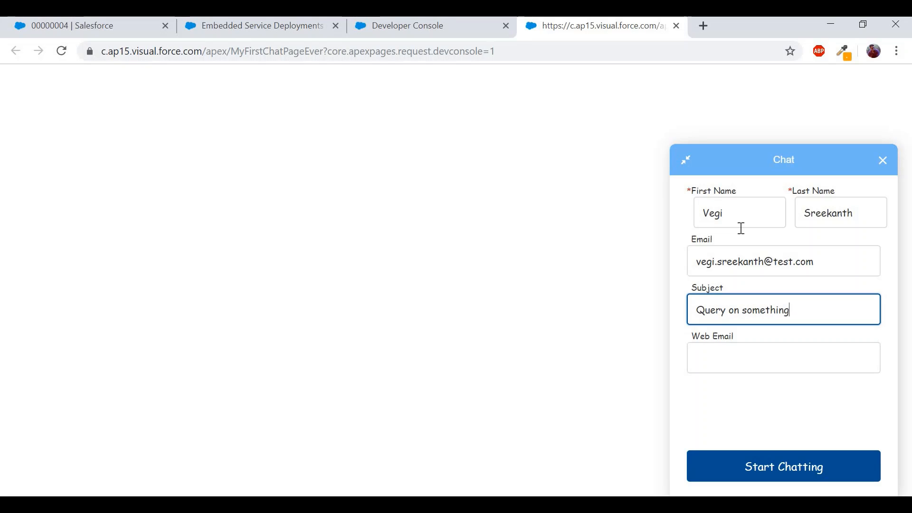
{"action": "key", "text": "Tab"}
{"action": "type", "text": "akslds@l"}
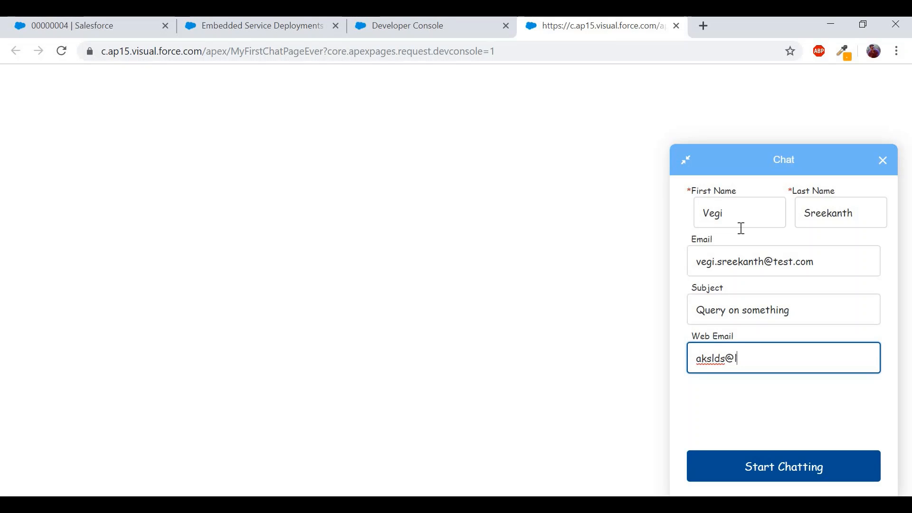
{"action": "left_click", "coordinate": [765, 477]}
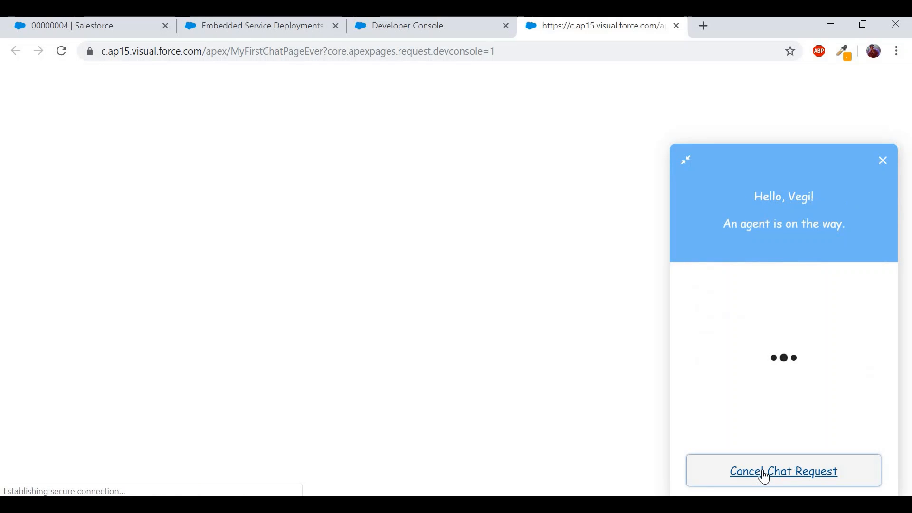
{"action": "left_click", "coordinate": [116, 28]}
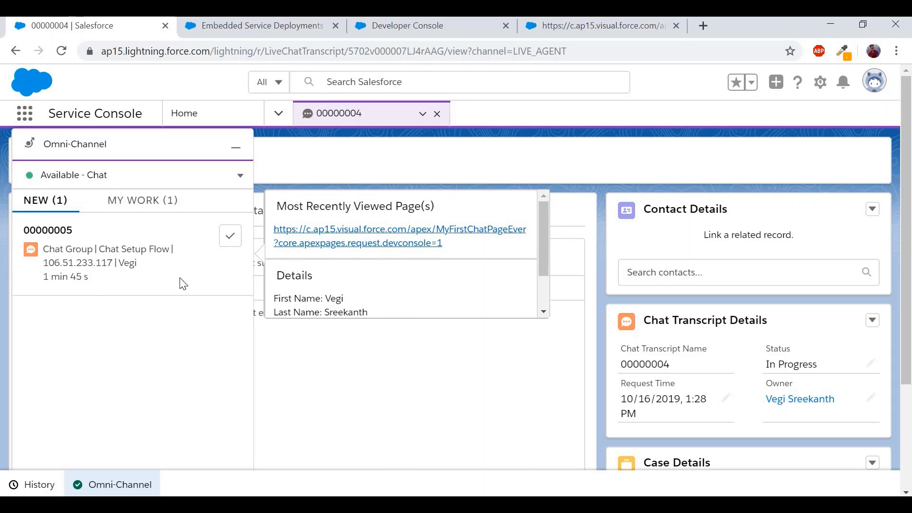
- Accept chat 00000005 in Omni-Channel and send the agent message 'HI'
{"action": "left_click", "coordinate": [230, 236]}
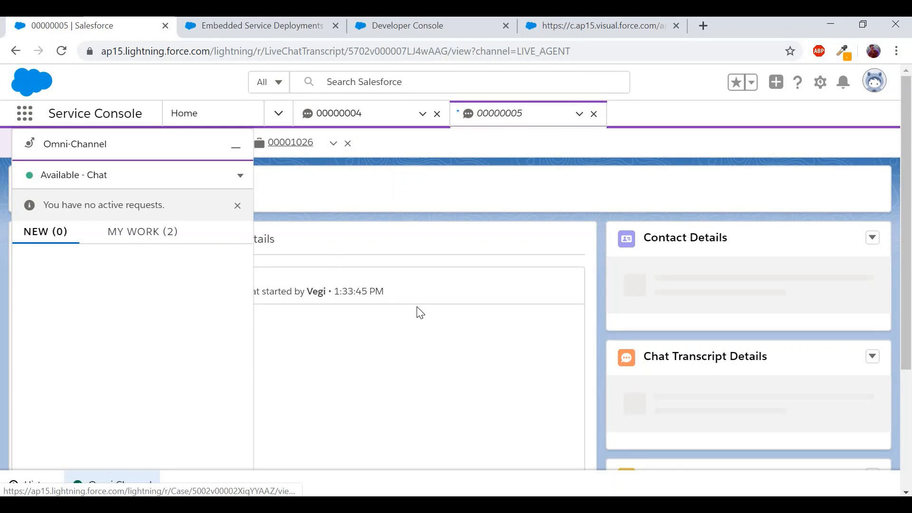
{"action": "scroll", "coordinate": [430, 336], "scroll_direction": "down", "scroll_amount": 3}
{"action": "left_click", "coordinate": [376, 390]}
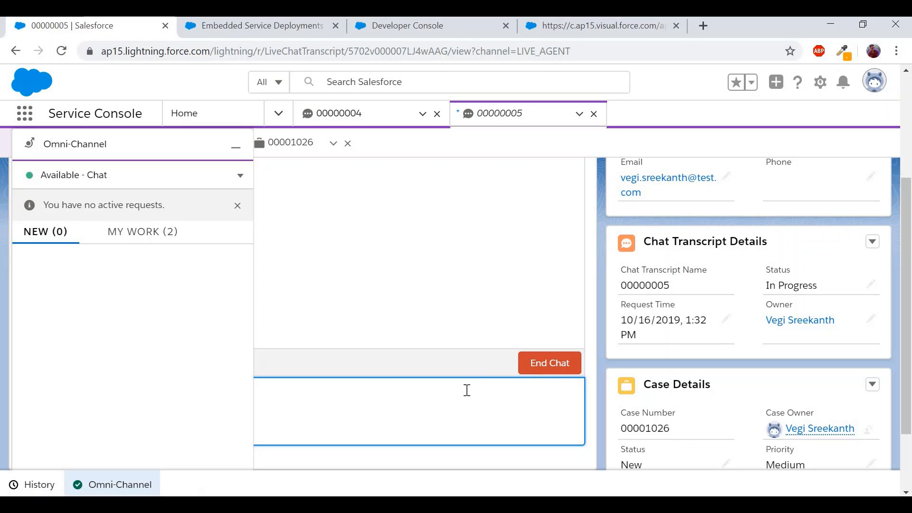
{"action": "type", "text": "HJi"}
{"action": "left_click", "coordinate": [236, 148]}
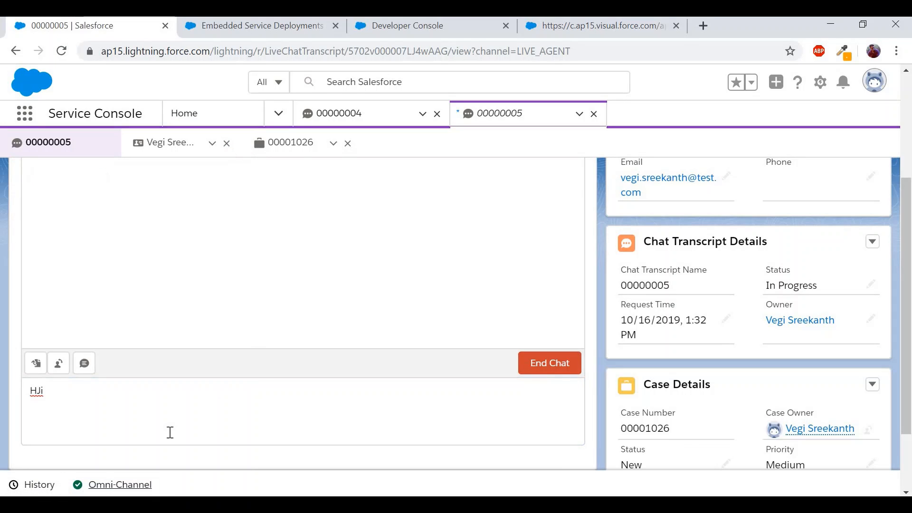
{"action": "left_click", "coordinate": [129, 416]}
{"action": "type", "text": "I"}
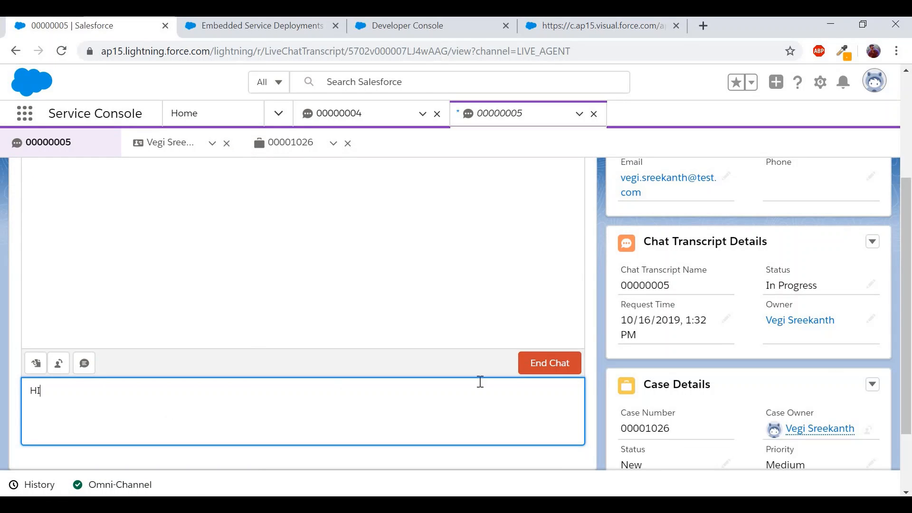
{"action": "key", "text": "Return"}
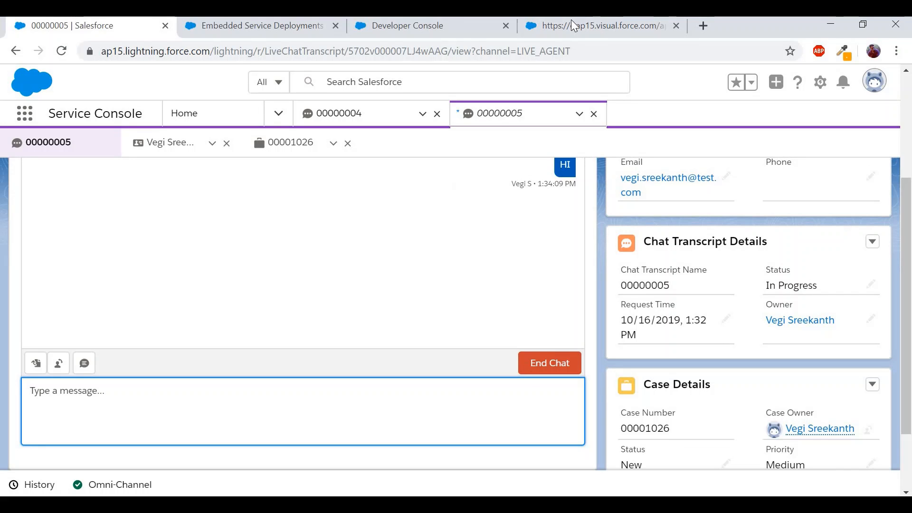
- Reply 'How are you??' from the visitor's chat page, then return to the Service Console
{"action": "left_click", "coordinate": [589, 21]}
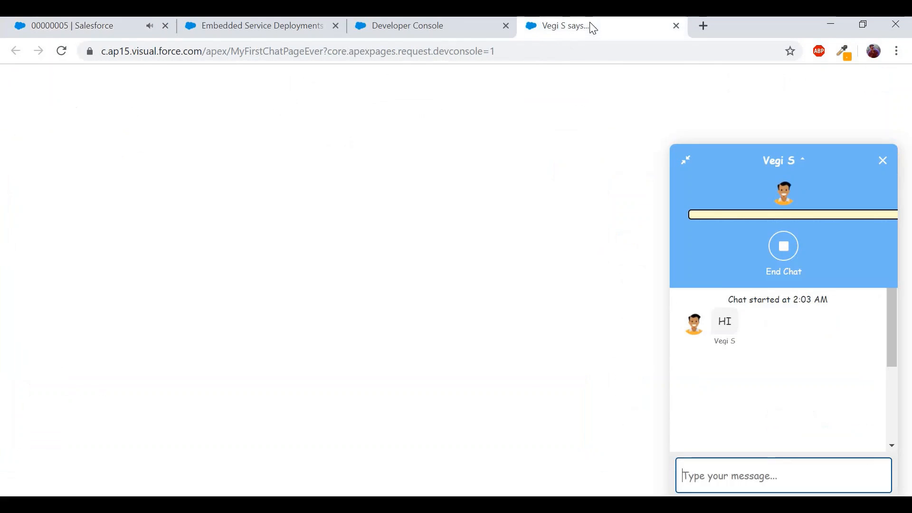
{"action": "type", "text": "Ho"}
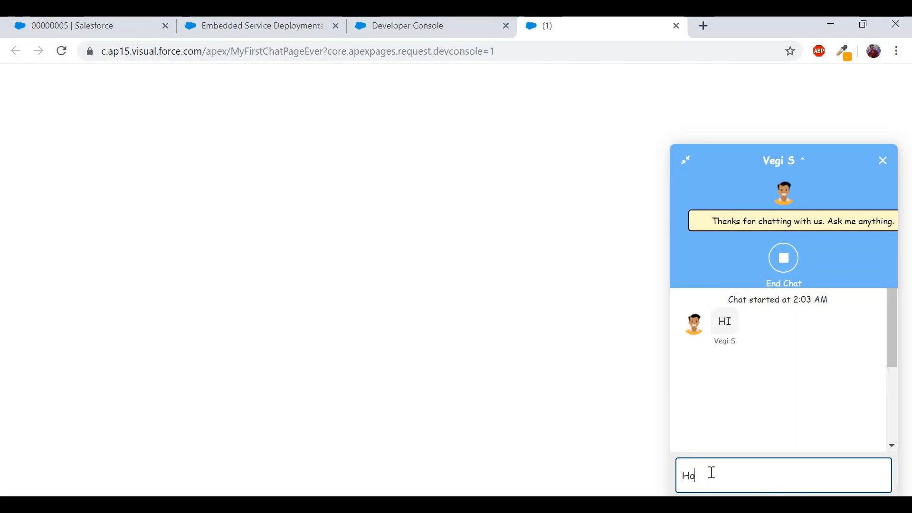
{"action": "type", "text": "w are you??"}
{"action": "key", "text": "Return"}
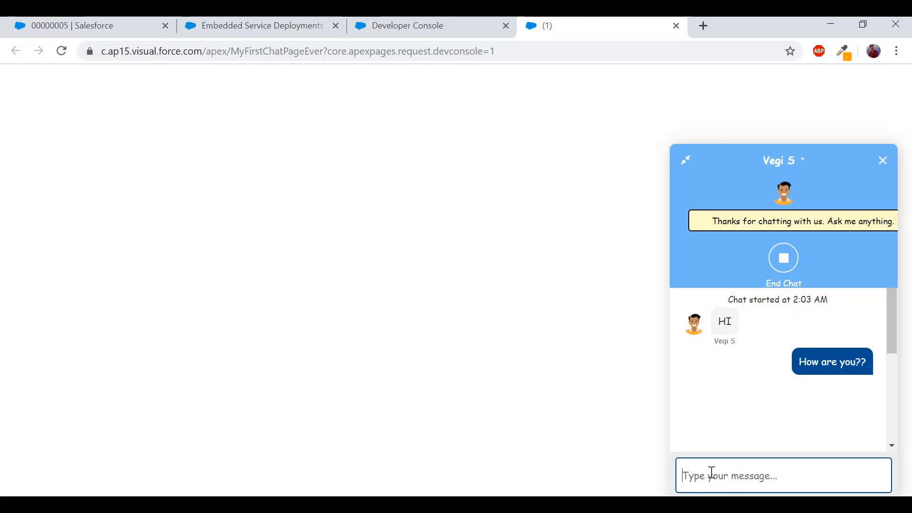
{"action": "left_click", "coordinate": [132, 23]}
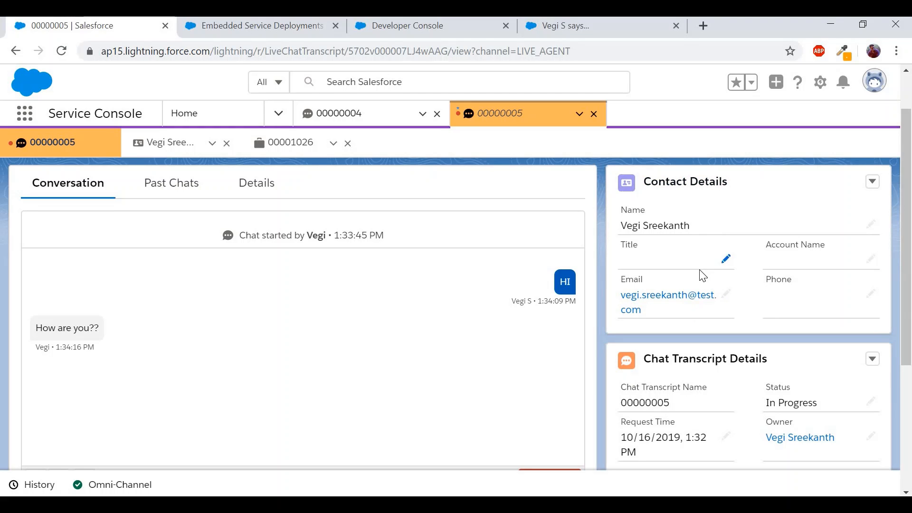
- Scroll through chat 00000005's transcript and its linked case details ('Query on something', New, Medium)
{"action": "scroll", "coordinate": [702, 275], "scroll_direction": "down", "scroll_amount": 2}
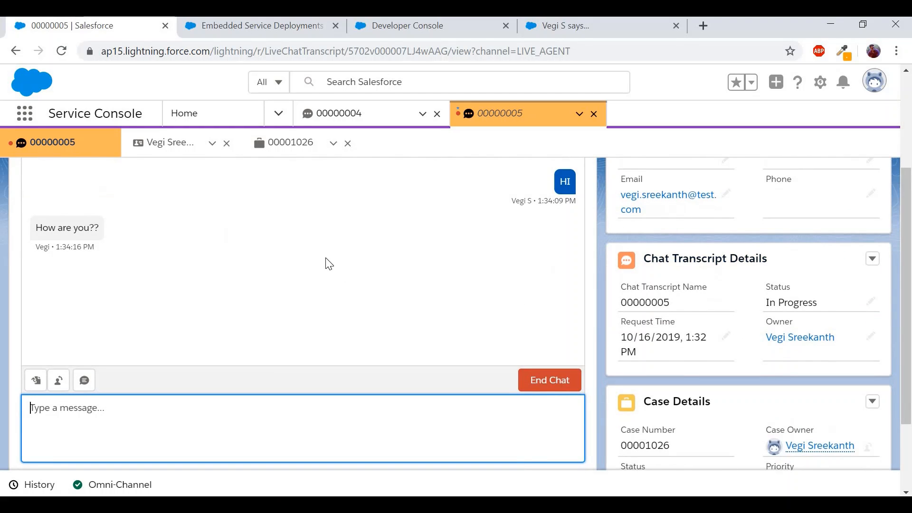
{"action": "scroll", "coordinate": [326, 263], "scroll_direction": "up", "scroll_amount": 2}
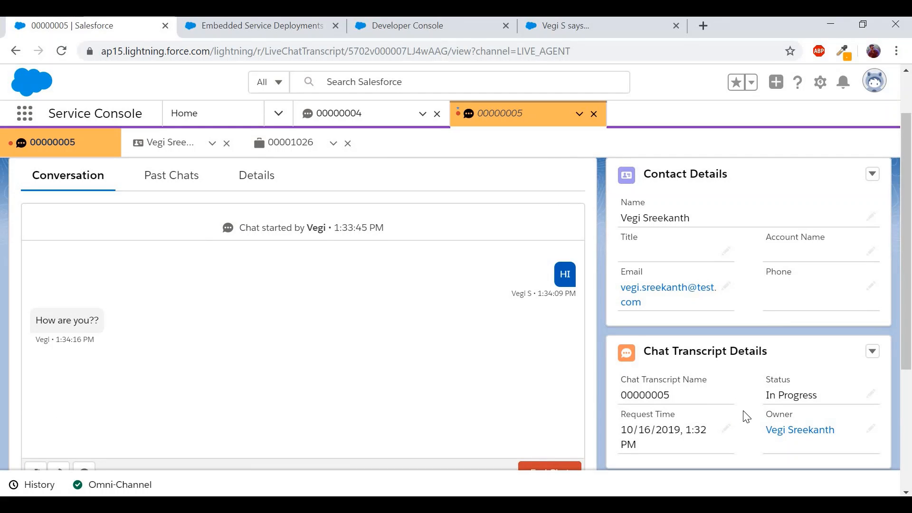
{"action": "scroll", "coordinate": [746, 417], "scroll_direction": "down", "scroll_amount": 1}
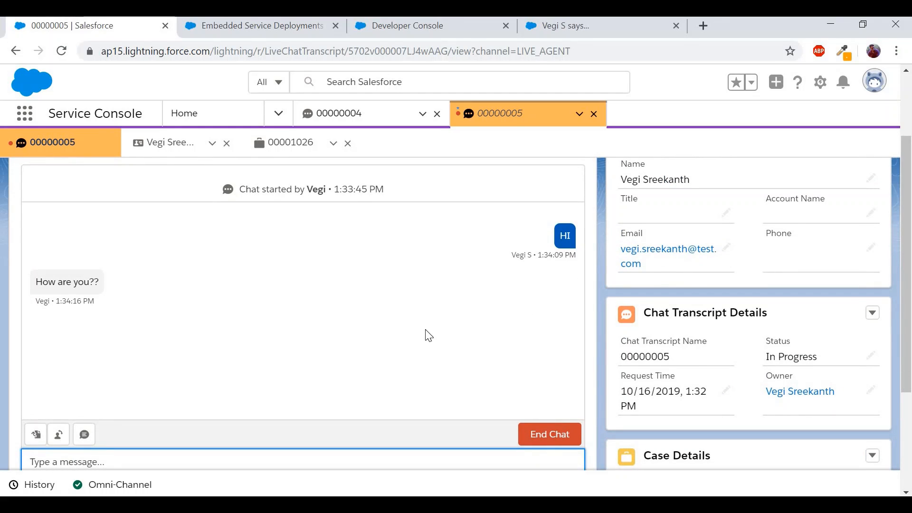
{"action": "scroll", "coordinate": [428, 336], "scroll_direction": "down", "scroll_amount": 3}
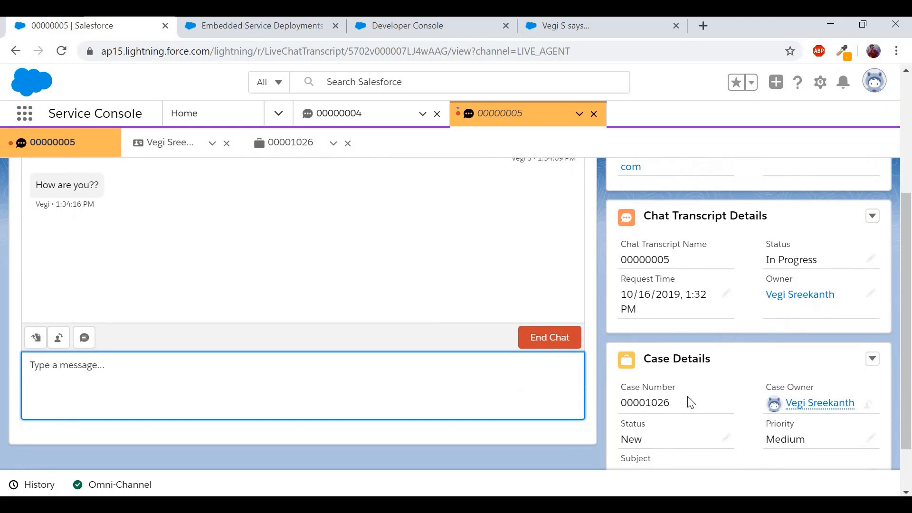
{"action": "scroll", "coordinate": [701, 404], "scroll_direction": "down", "scroll_amount": 1}
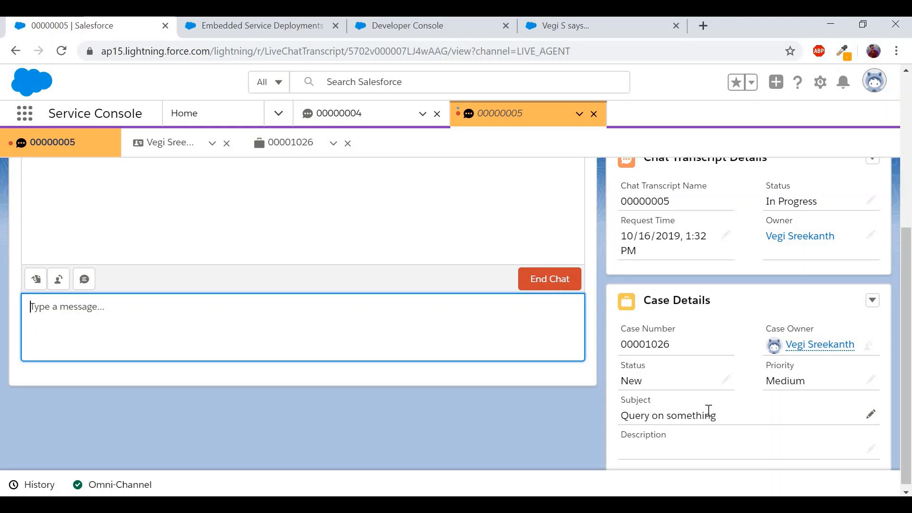
{"action": "scroll", "coordinate": [709, 410], "scroll_direction": "up", "scroll_amount": 3}
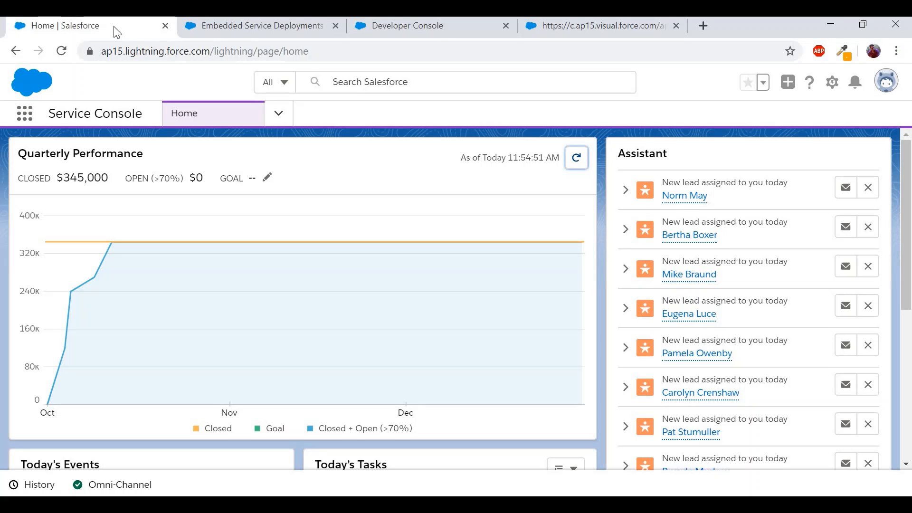
- Set the agent's Omni-Channel presence status to Offline
{"action": "left_click", "coordinate": [543, 30]}
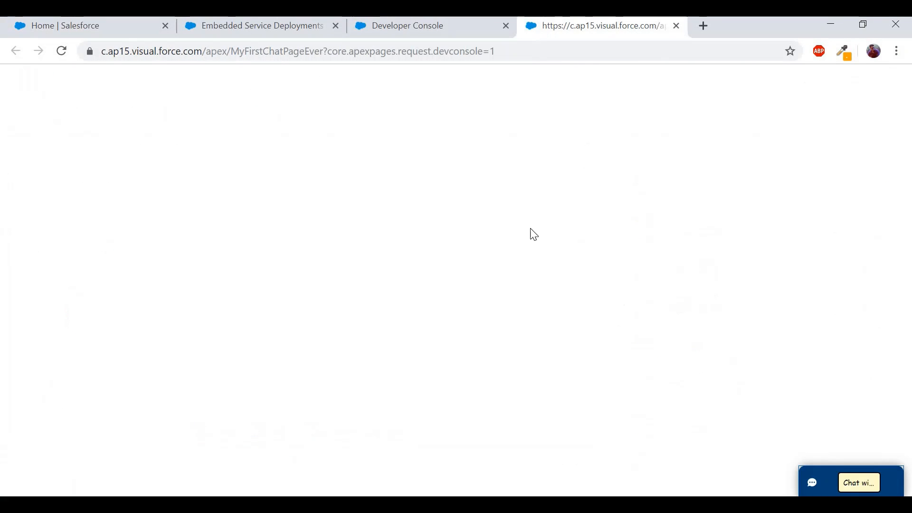
{"action": "left_click", "coordinate": [98, 33]}
{"action": "left_click", "coordinate": [128, 485]}
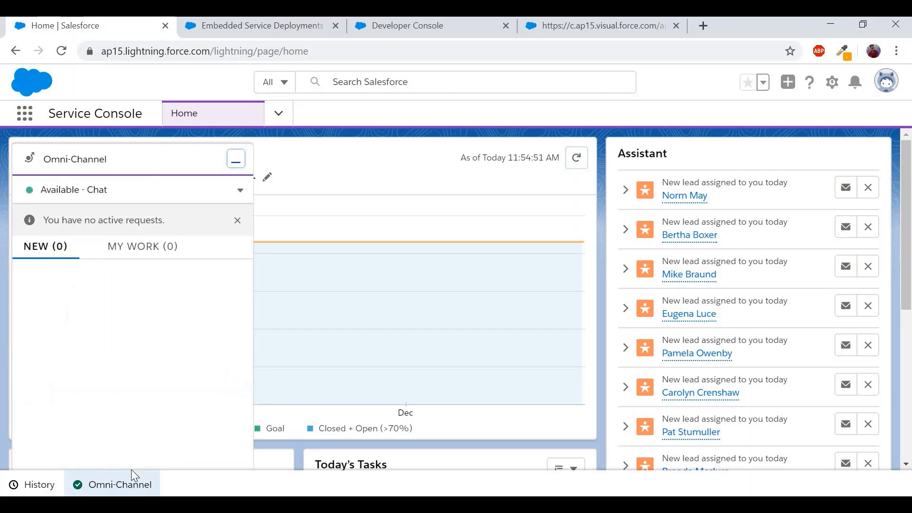
{"action": "left_click", "coordinate": [239, 176]}
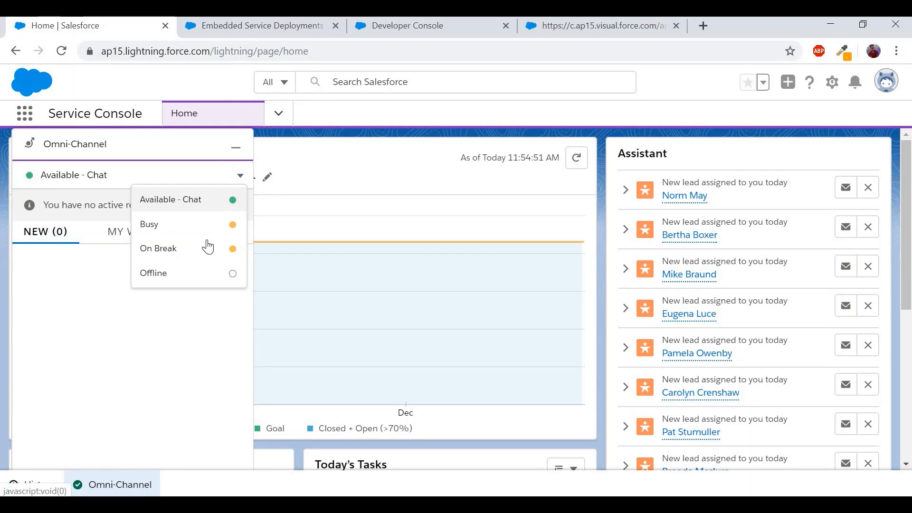
{"action": "left_click", "coordinate": [198, 273]}
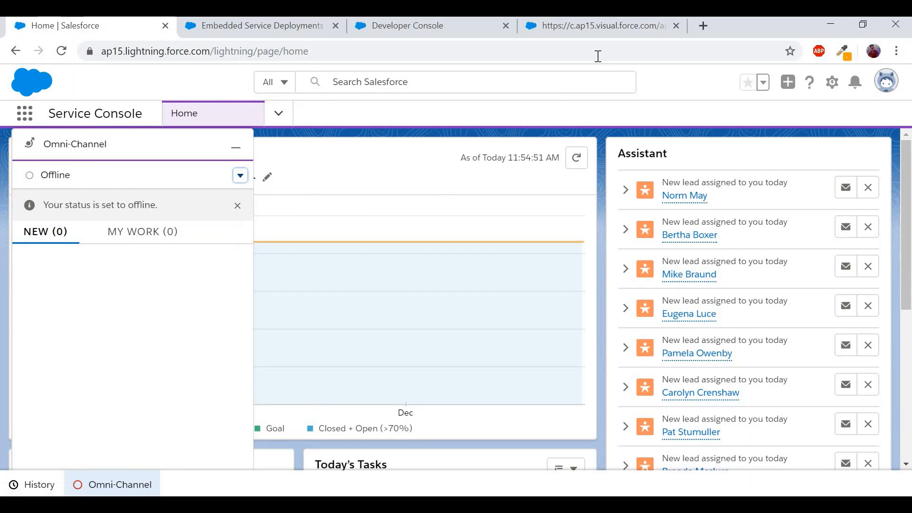
- Reload the Visualforce chat page and check that its button reads Agent Offline
{"action": "left_click", "coordinate": [601, 26]}
{"action": "left_click", "coordinate": [62, 51]}
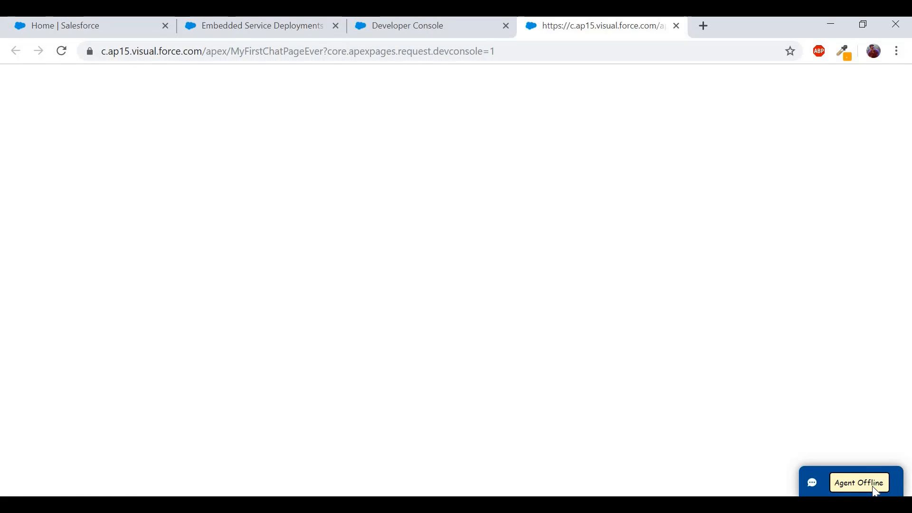
{"action": "left_click", "coordinate": [854, 478]}
- View the Chat Group deployment from the Embedded Service Deployments list
{"action": "left_click", "coordinate": [238, 27]}
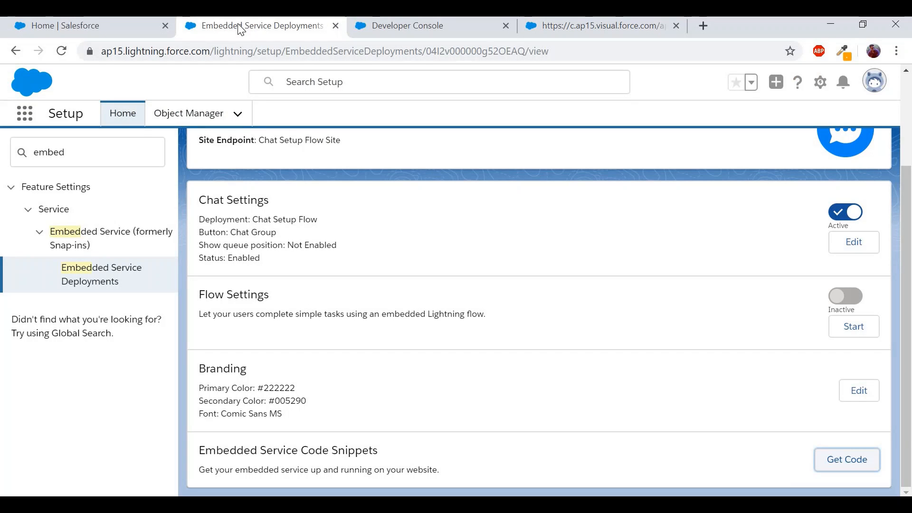
{"action": "left_click", "coordinate": [96, 272]}
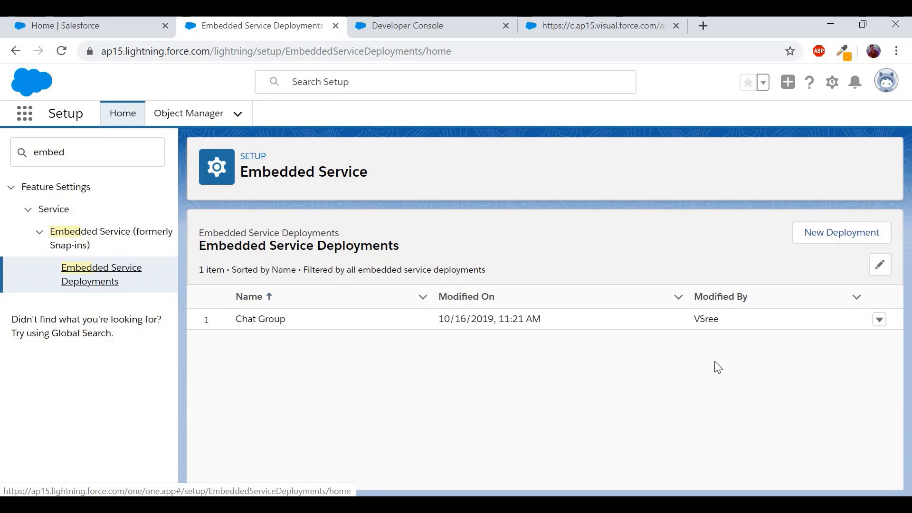
{"action": "left_click", "coordinate": [879, 322]}
{"action": "left_click", "coordinate": [843, 371]}
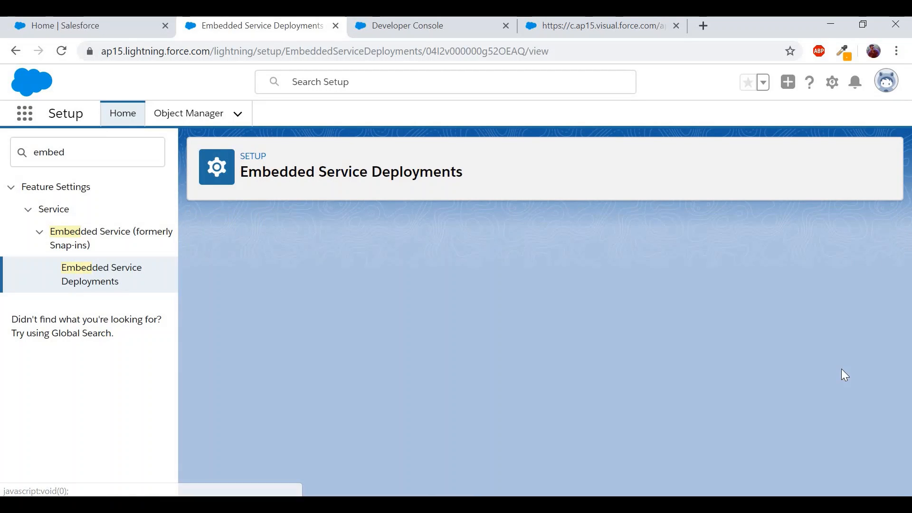
{"action": "scroll", "coordinate": [586, 331], "scroll_direction": "down", "scroll_amount": 2}
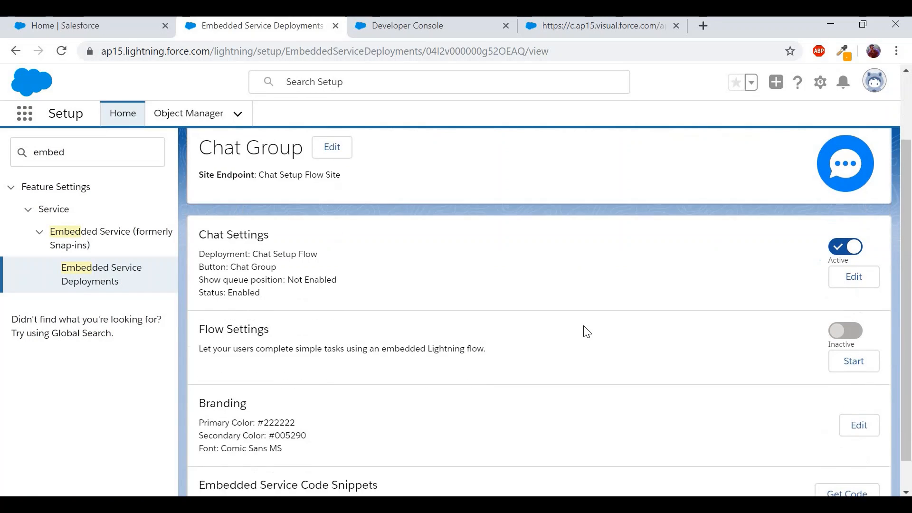
{"action": "scroll", "coordinate": [586, 331], "scroll_direction": "down", "scroll_amount": 2}
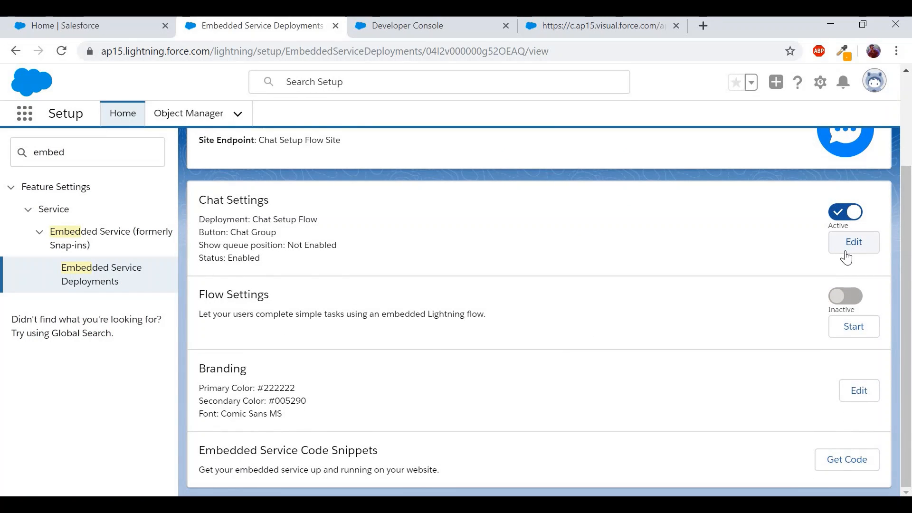
- Edit the Chat Group's chat settings and review the Pre-chat and Offline support sections
{"action": "left_click", "coordinate": [846, 251]}
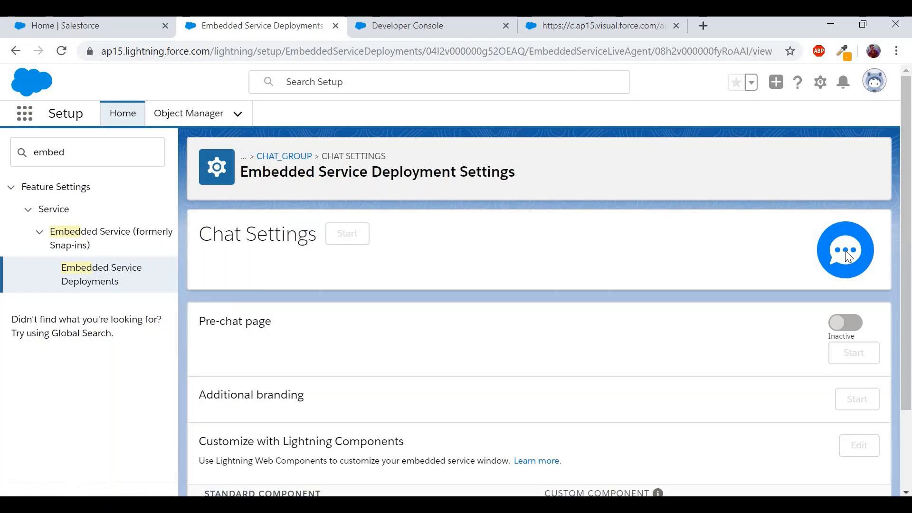
{"action": "scroll", "coordinate": [380, 327], "scroll_direction": "down", "scroll_amount": 2}
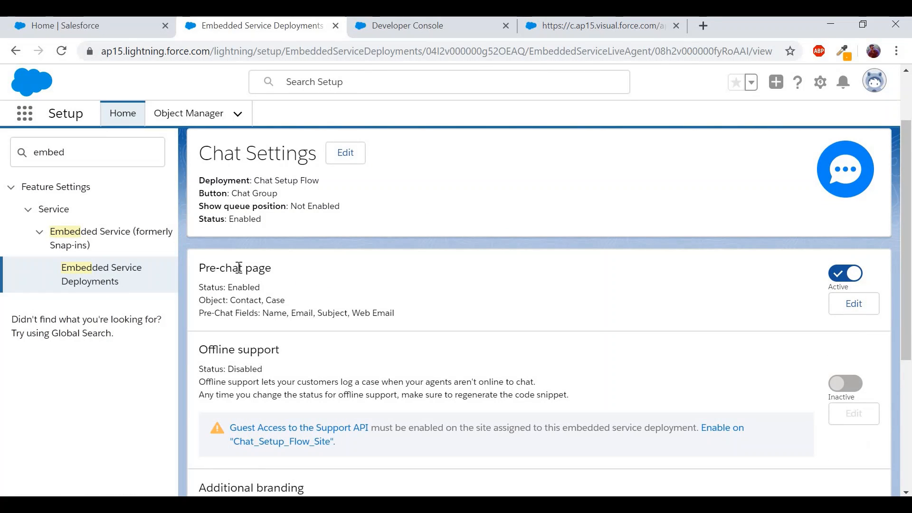
{"action": "triple_click", "coordinate": [239, 268]}
{"action": "triple_click", "coordinate": [241, 354]}
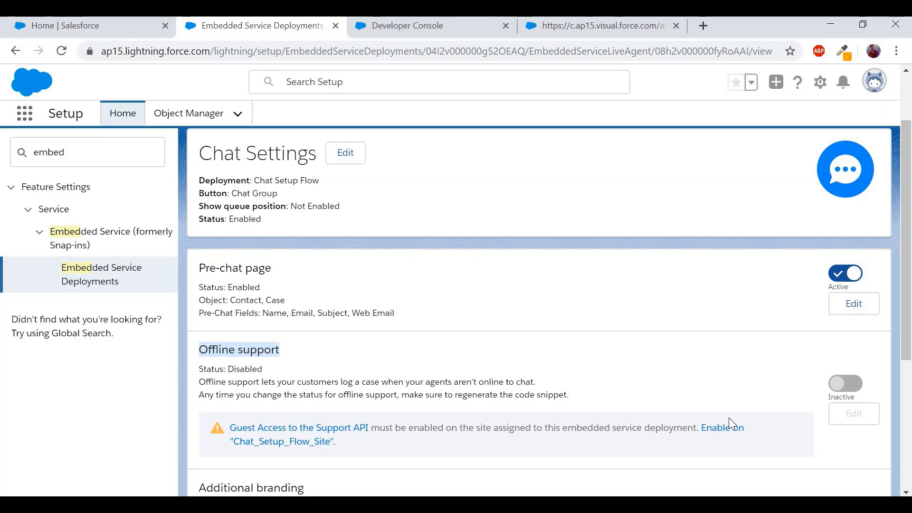
{"action": "left_click", "coordinate": [855, 384]}
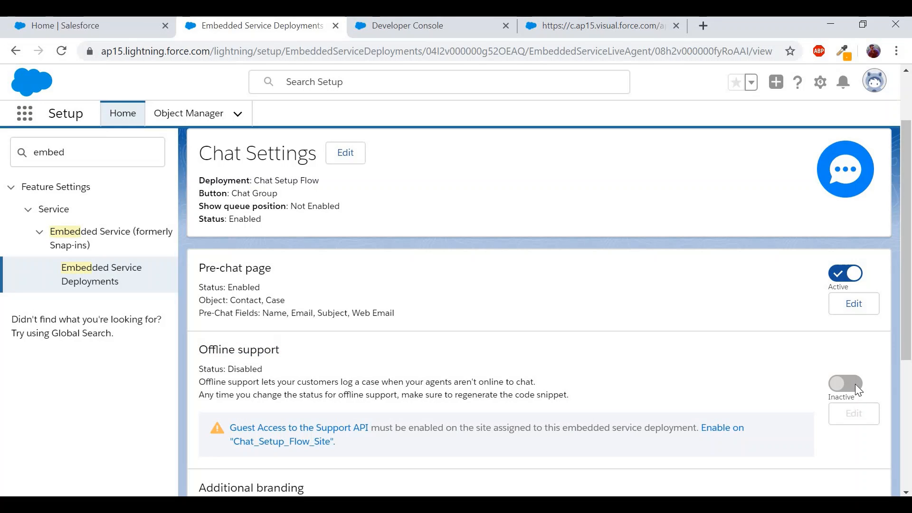
- Enable Support API guest access on Chat_Setup_Flow_Site and turn offline support on
{"action": "left_click", "coordinate": [721, 432]}
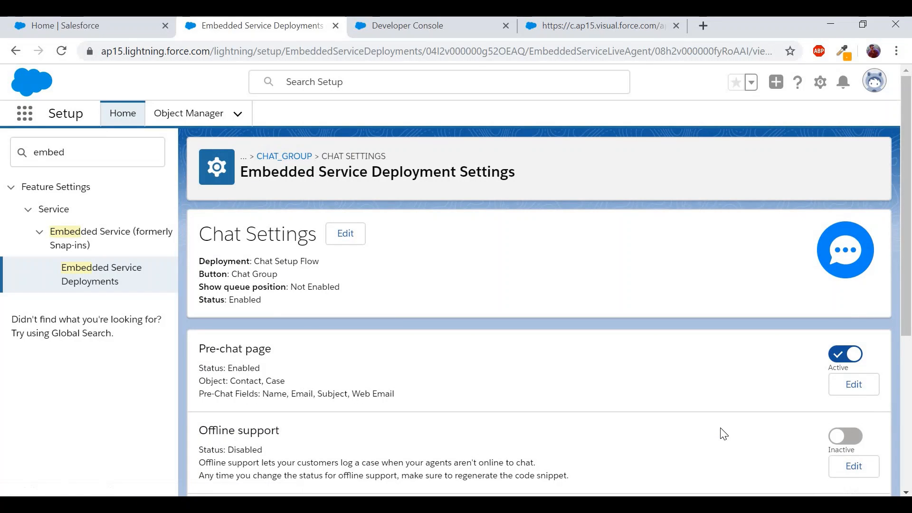
{"action": "scroll", "coordinate": [723, 434], "scroll_direction": "down", "scroll_amount": 2}
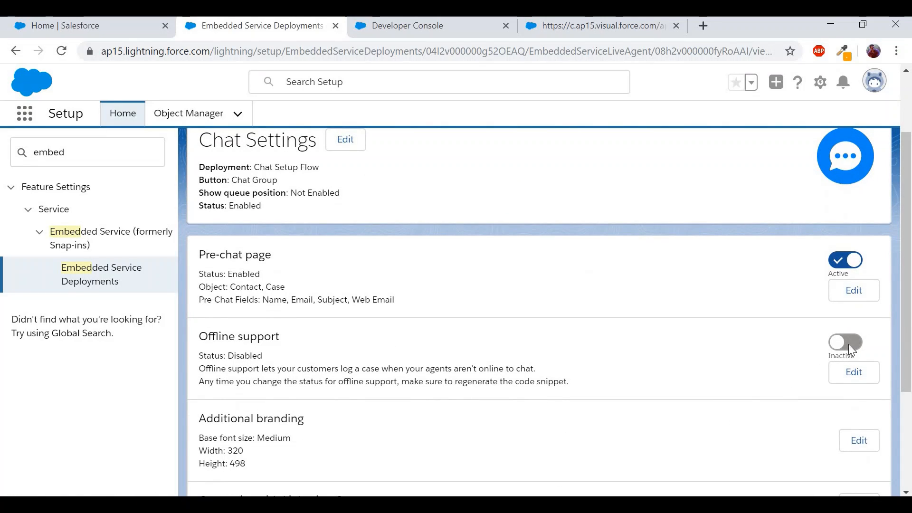
{"action": "left_click", "coordinate": [848, 344]}
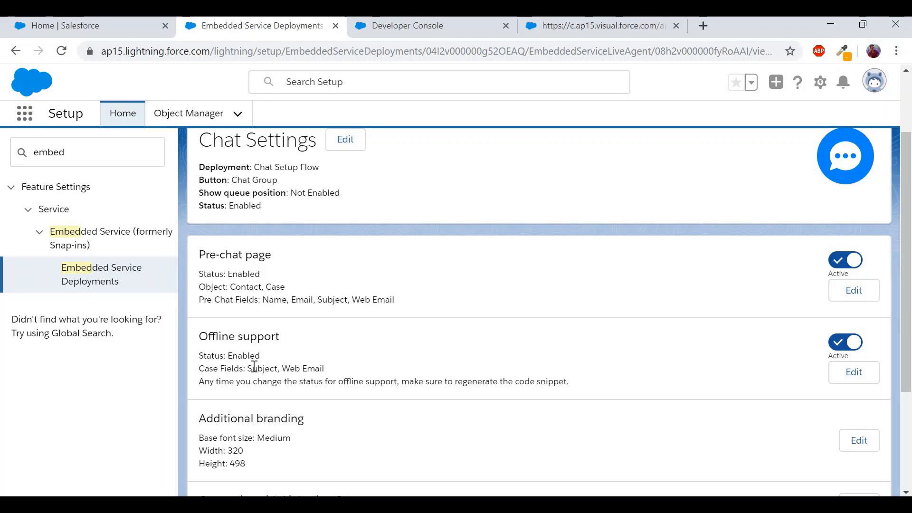
{"action": "left_click_drag", "start_coordinate": [249, 369], "coordinate": [327, 372]}
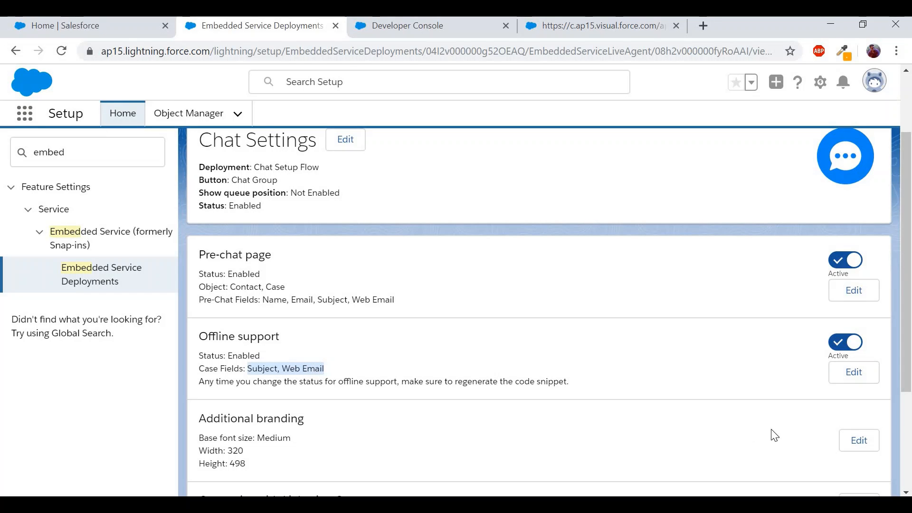
- Review the offline case form's fields, Subject and Web Email, and close it unchanged
{"action": "left_click", "coordinate": [848, 387]}
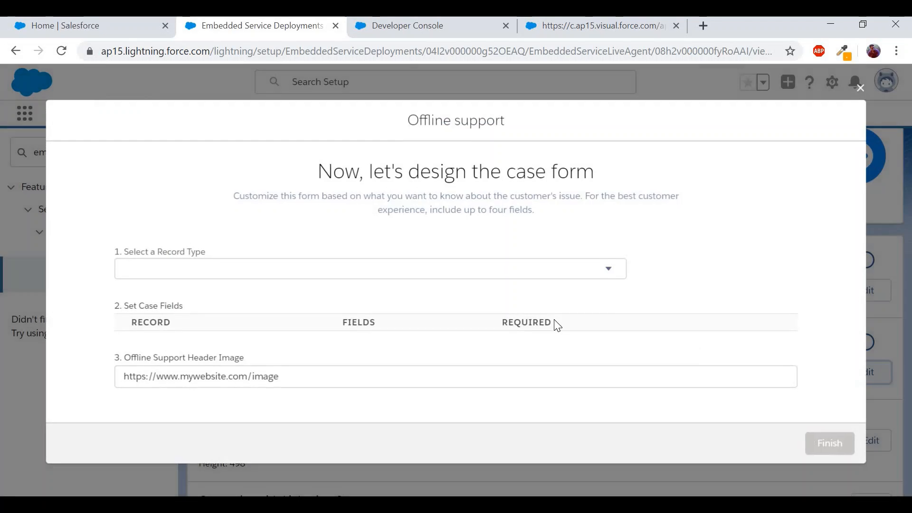
{"action": "scroll", "coordinate": [486, 312], "scroll_direction": "down", "scroll_amount": 1}
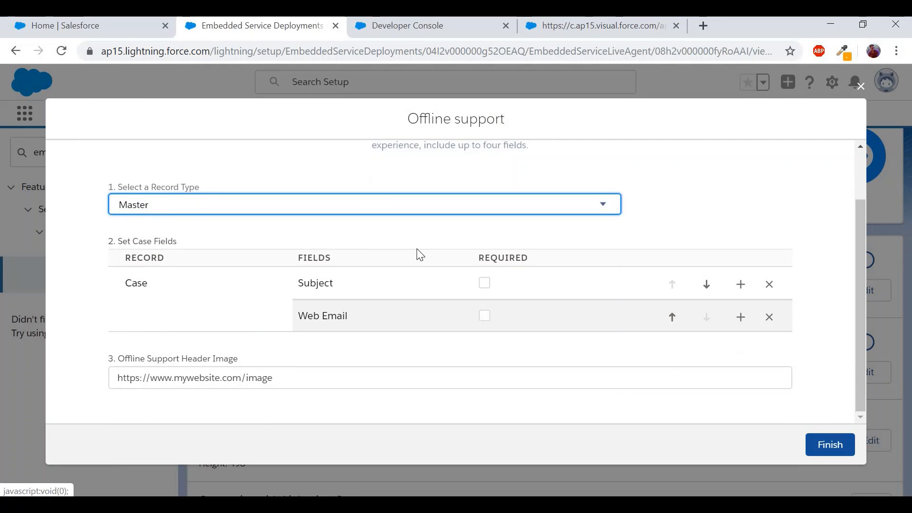
{"action": "right_click", "coordinate": [740, 317]}
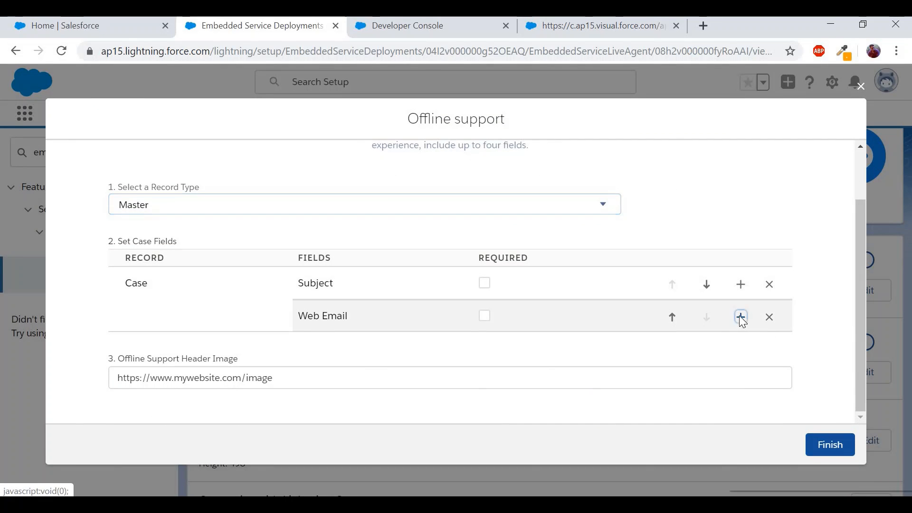
{"action": "left_click", "coordinate": [679, 349]}
{"action": "left_click", "coordinate": [740, 319]}
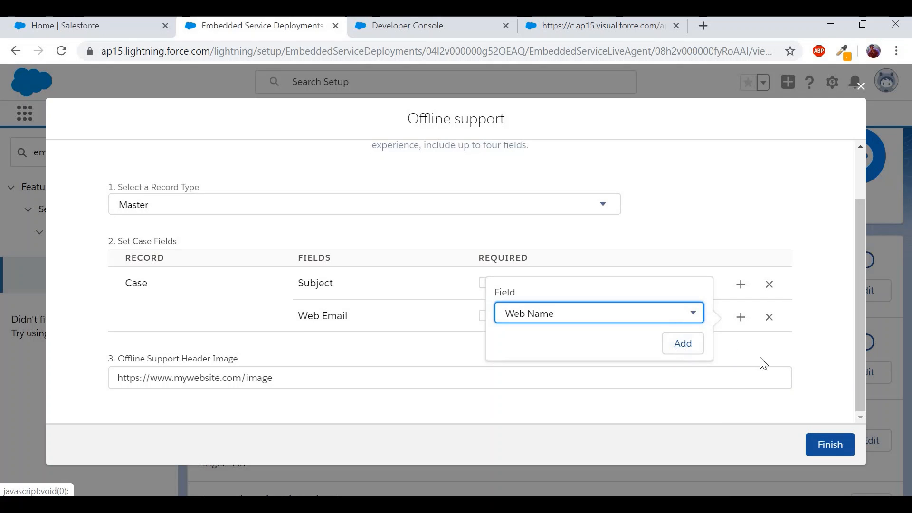
{"action": "left_click", "coordinate": [819, 392]}
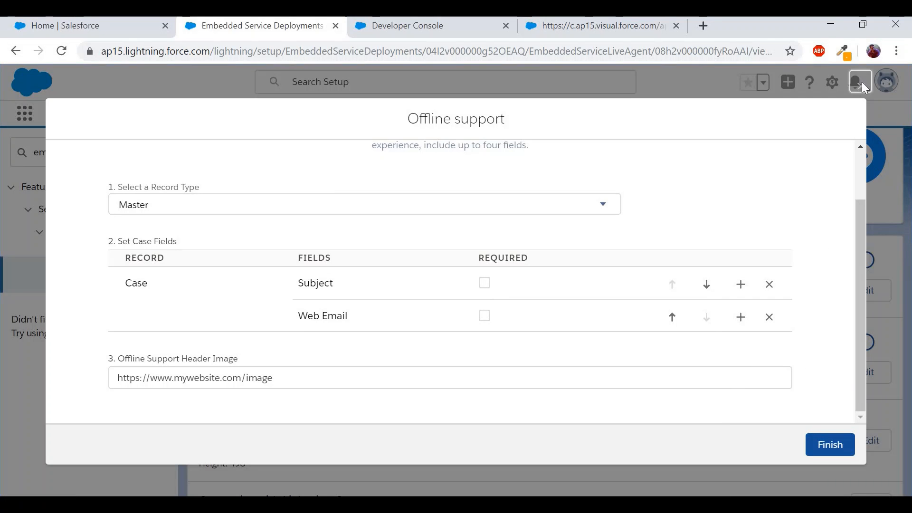
{"action": "left_click", "coordinate": [862, 83]}
{"action": "left_click", "coordinate": [637, 335]}
{"action": "left_click_drag", "start_coordinate": [247, 370], "coordinate": [328, 370]}
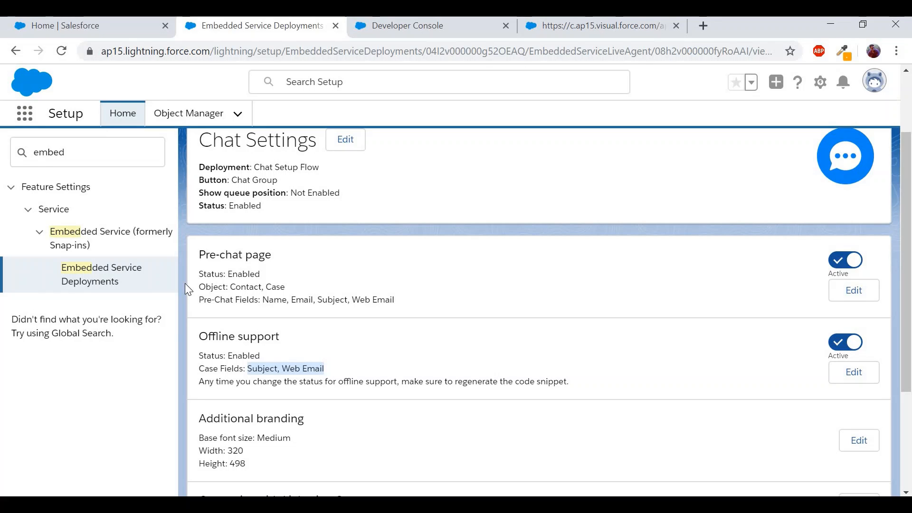
- View the Chat Group deployment from the Embedded Service Deployments list
{"action": "left_click", "coordinate": [116, 281]}
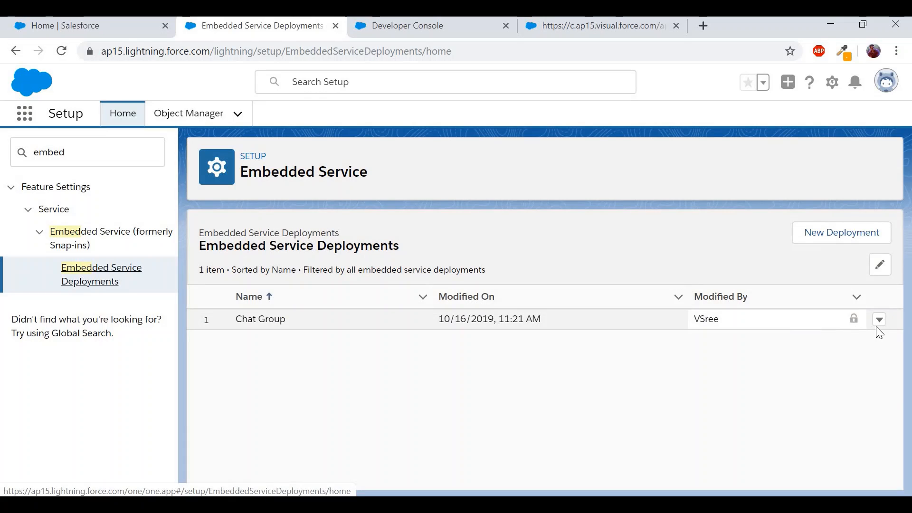
{"action": "left_click", "coordinate": [882, 329]}
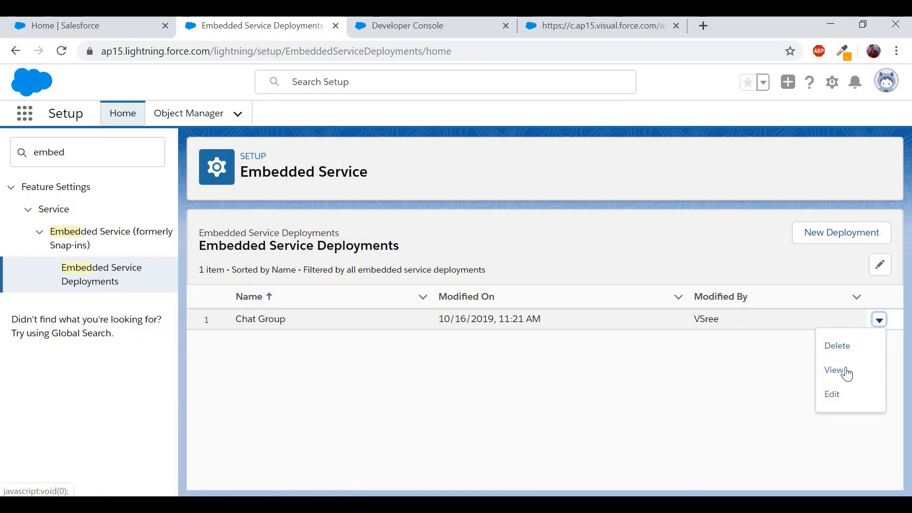
{"action": "left_click", "coordinate": [846, 371]}
{"action": "scroll", "coordinate": [847, 375], "scroll_direction": "down", "scroll_amount": 3}
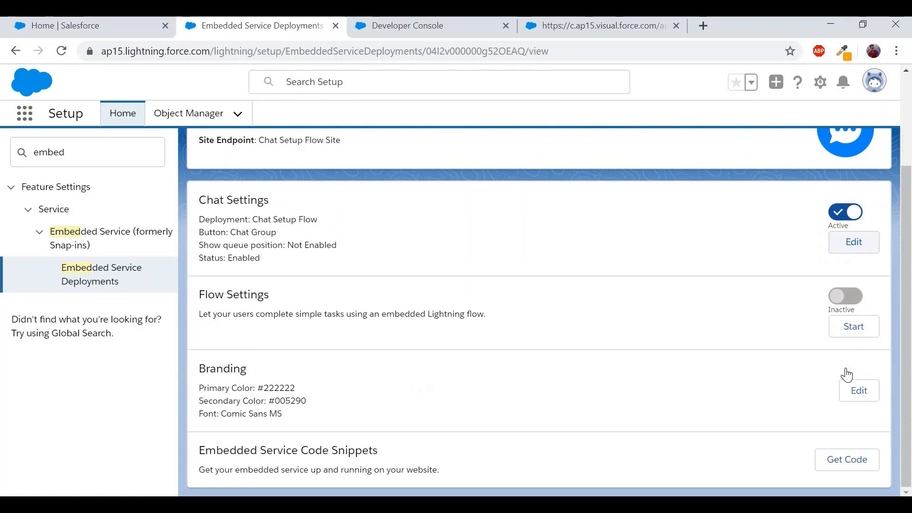
- Copy the Chat Group's chat code snippet from Get Code
{"action": "left_click", "coordinate": [849, 461]}
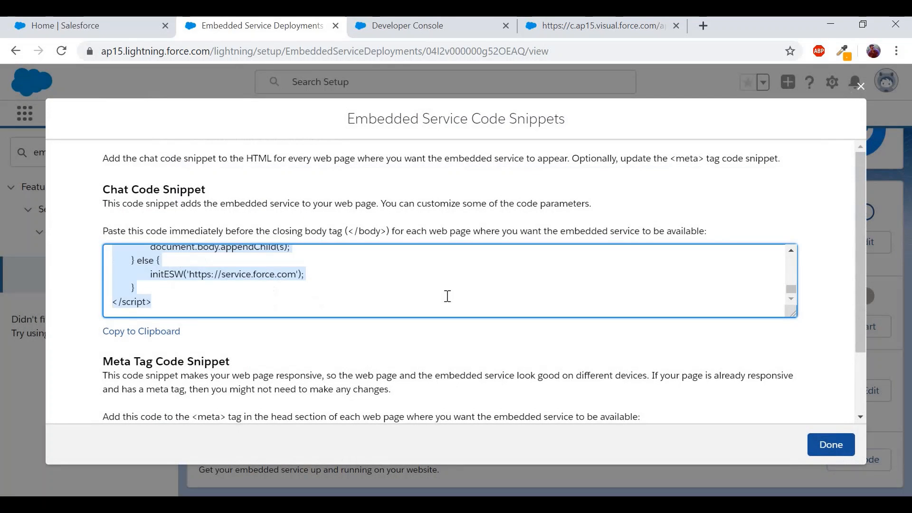
{"action": "key", "text": "ctrl+a"}
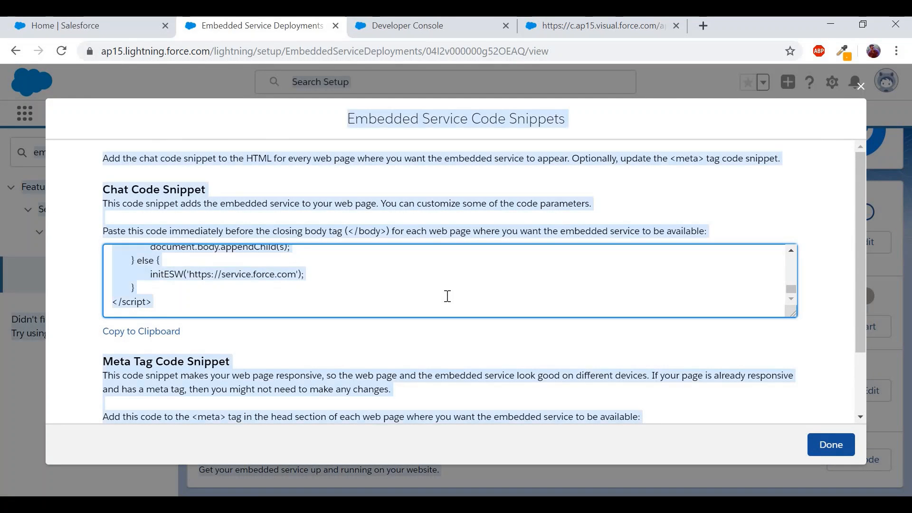
{"action": "left_click", "coordinate": [340, 285]}
{"action": "key", "text": "ctrl+a"}
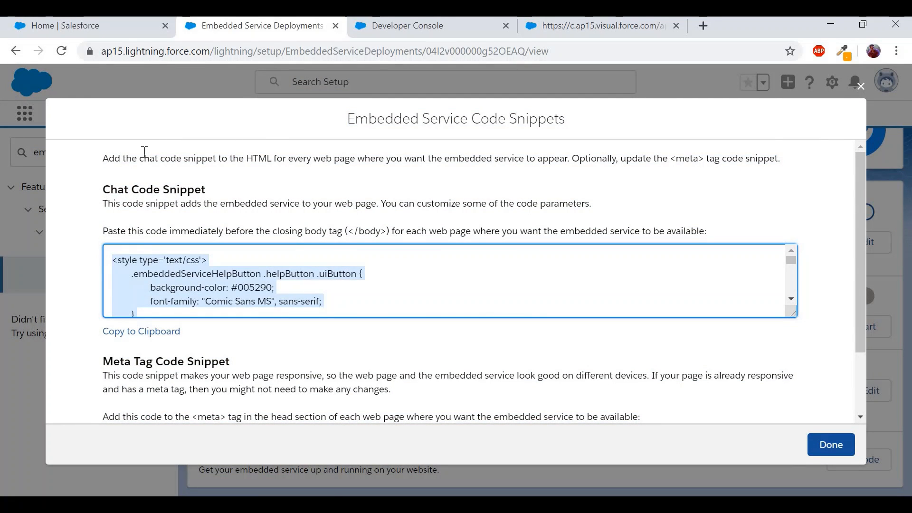
{"action": "left_click", "coordinate": [406, 27]}
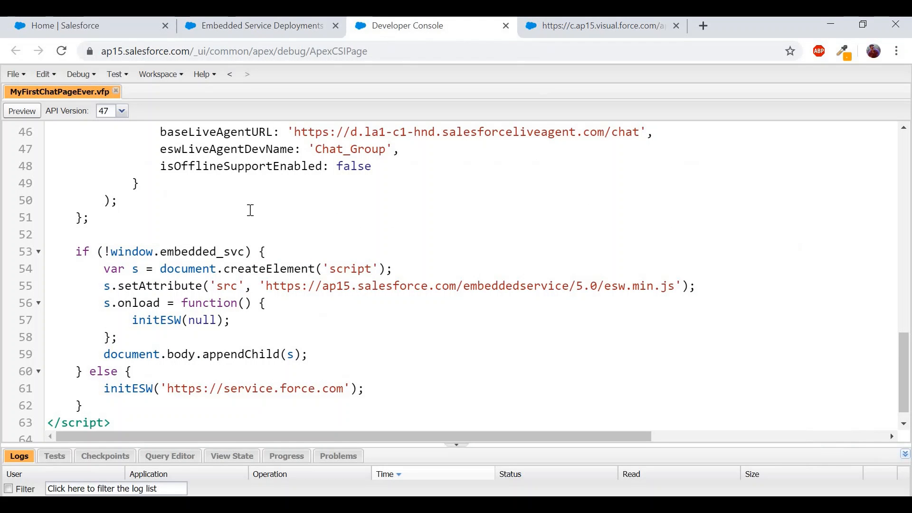
- Replace MyFirstChatPageEver.vfp's old chat script with the new snippet, save, and preview the page
{"action": "left_click_drag", "start_coordinate": [133, 422], "coordinate": [49, 146]}
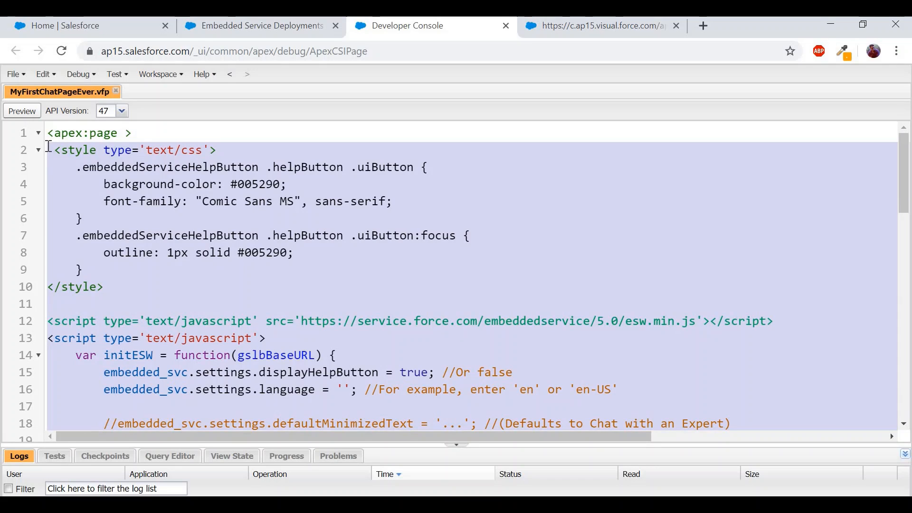
{"action": "key", "text": "ctrl+v"}
{"action": "scroll", "coordinate": [309, 221], "scroll_direction": "up", "scroll_amount": 10}
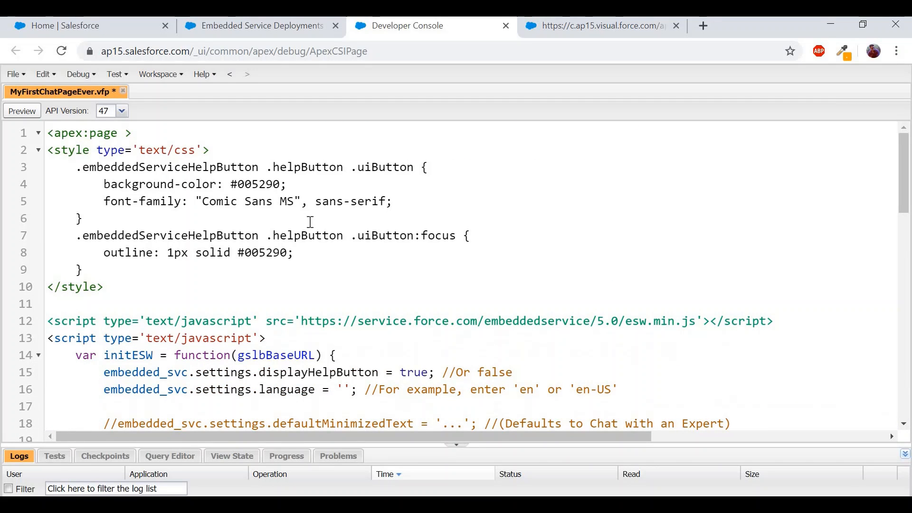
{"action": "key", "text": "ctrl+s"}
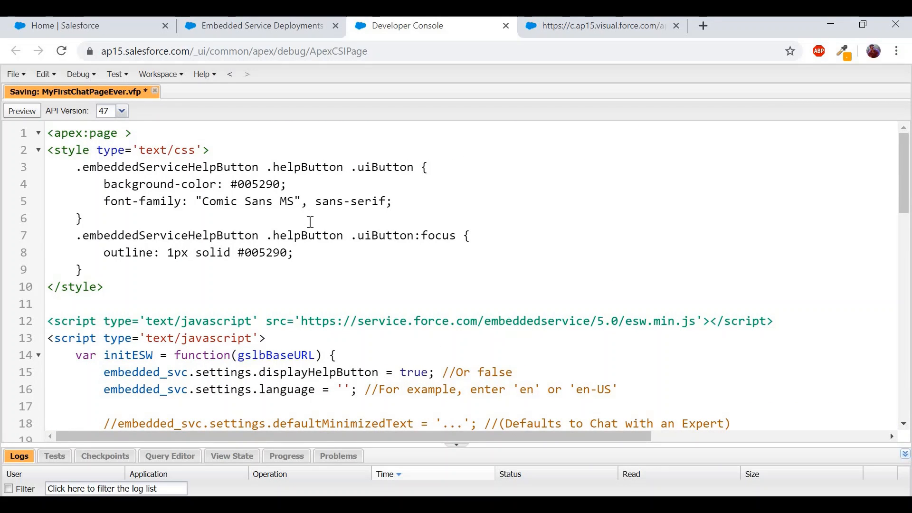
{"action": "left_click", "coordinate": [603, 29]}
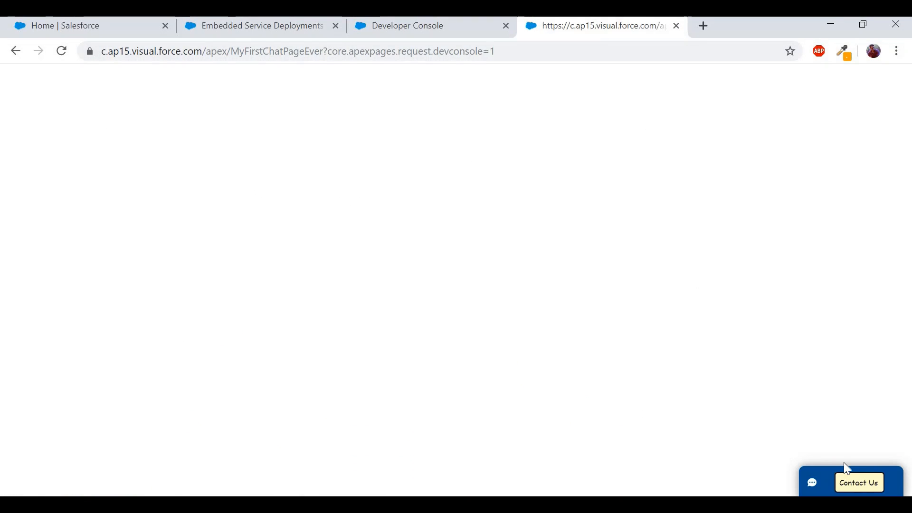
- Open the Contact Us offline form on the chat page preview
{"action": "left_click", "coordinate": [87, 26]}
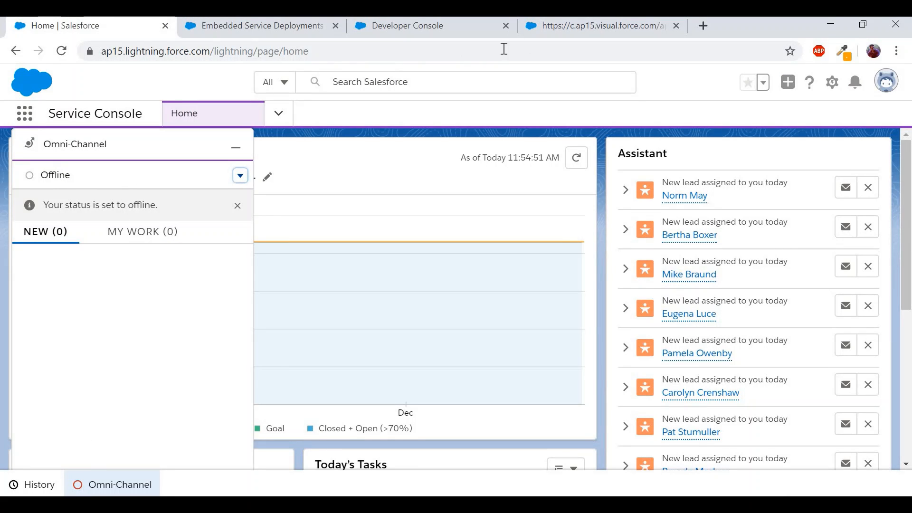
{"action": "left_click", "coordinate": [550, 28]}
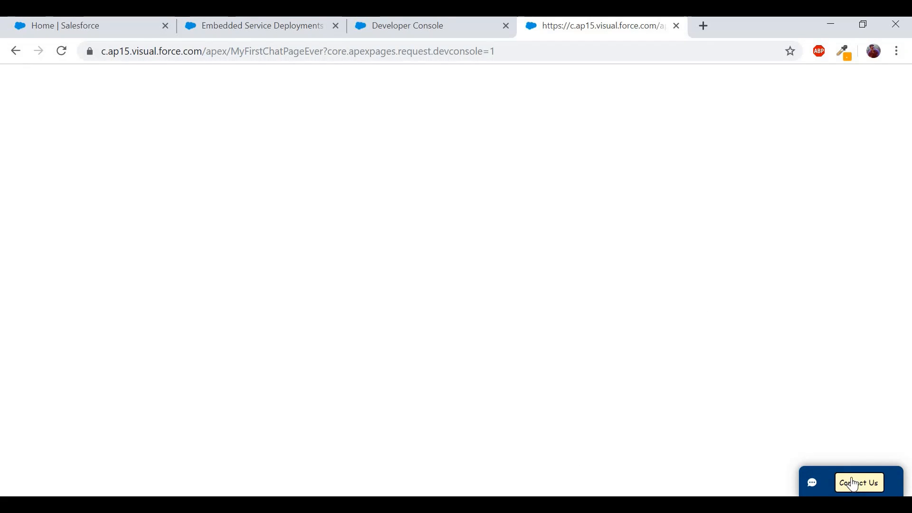
{"action": "left_click", "coordinate": [859, 484]}
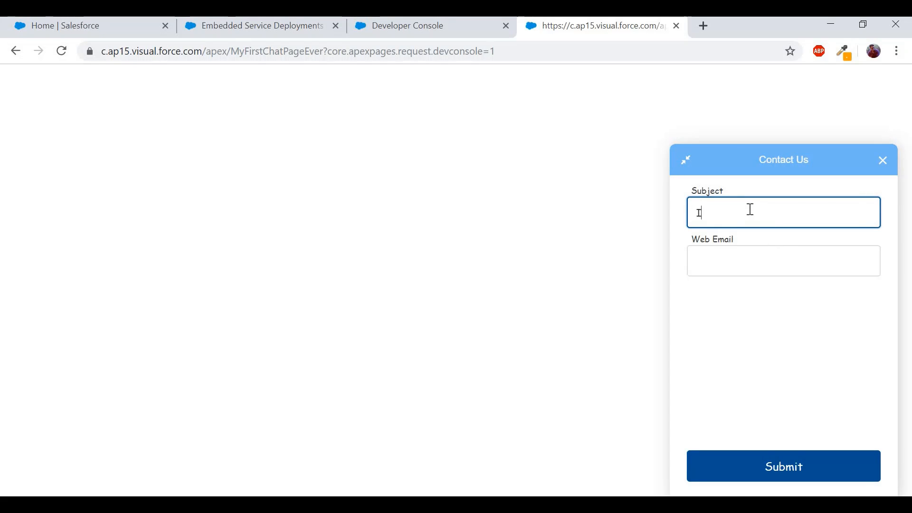
- Submit an offline case 'I want to buy 100 mobiles from your company' with a web email
{"action": "type", "text": "want to buy 100 mobiles from "}
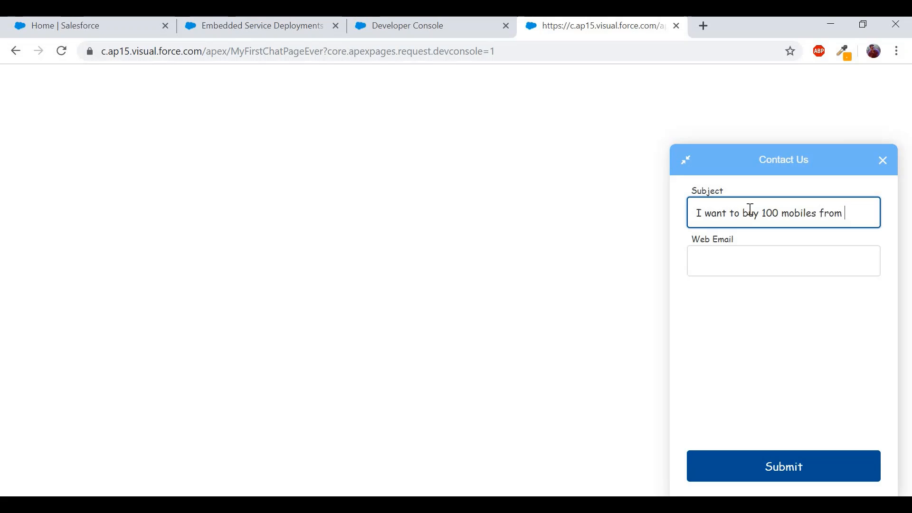
{"action": "type", "text": "your company"}
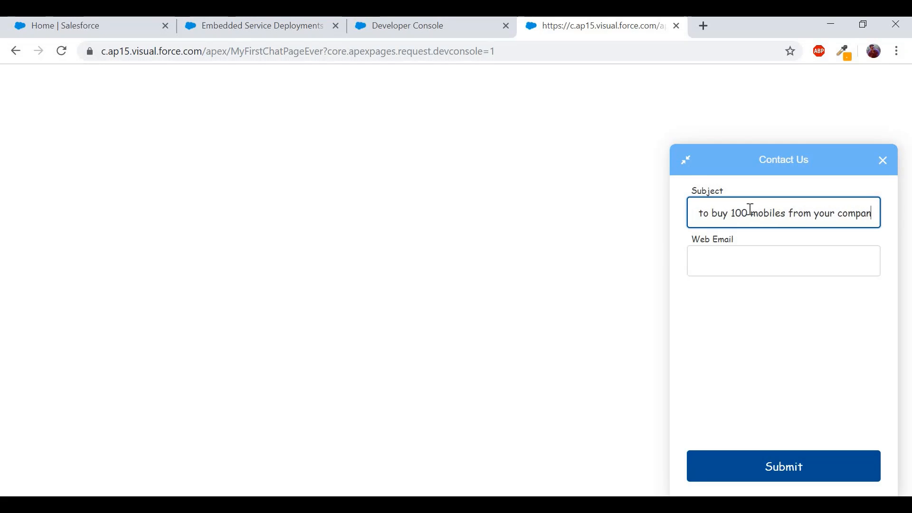
{"action": "left_click", "coordinate": [721, 269]}
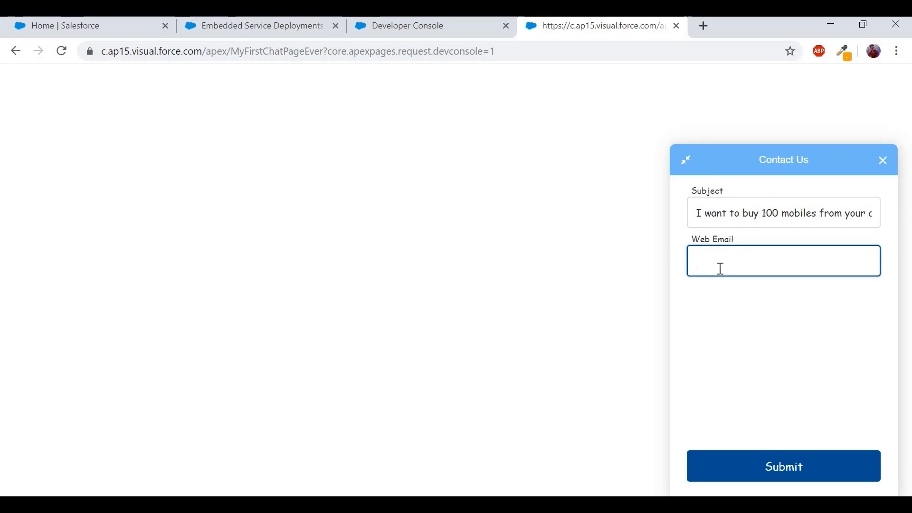
{"action": "type", "text": "sosocompany@test.copm"}
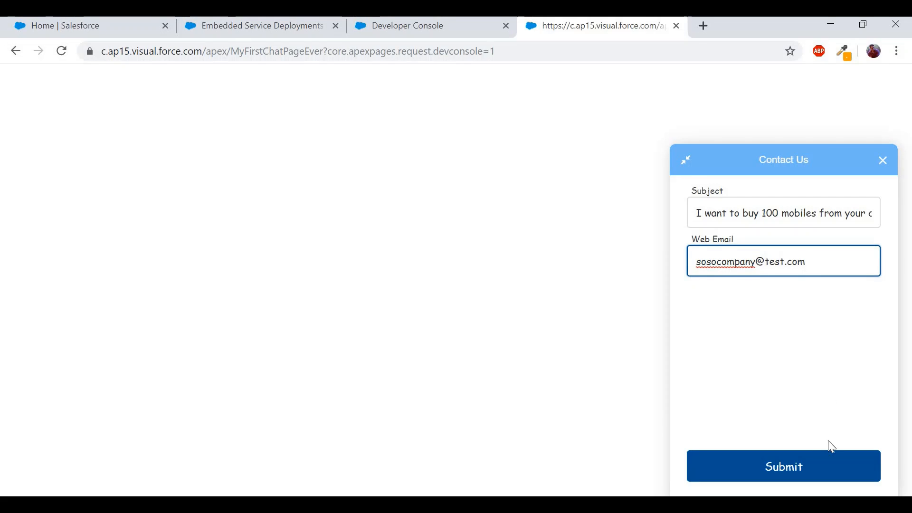
{"action": "left_click", "coordinate": [819, 466]}
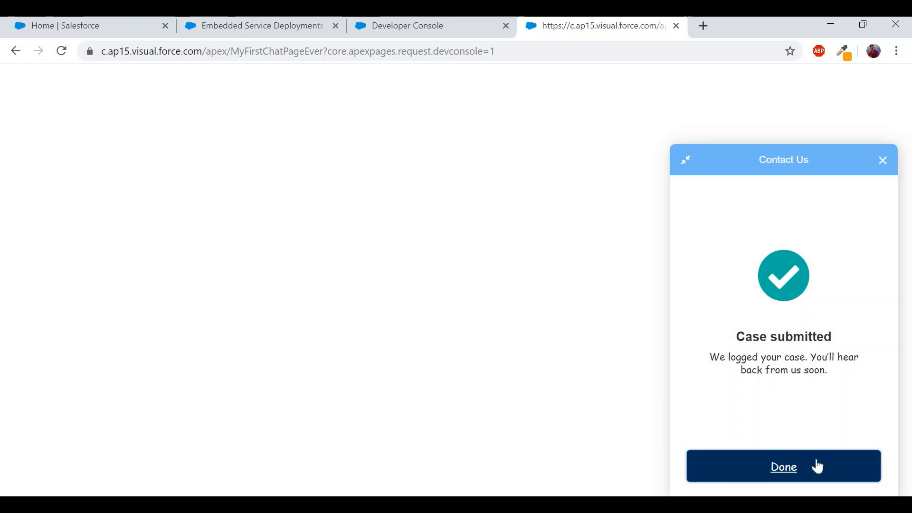
{"action": "left_click", "coordinate": [104, 24]}
{"action": "left_click", "coordinate": [206, 114]}
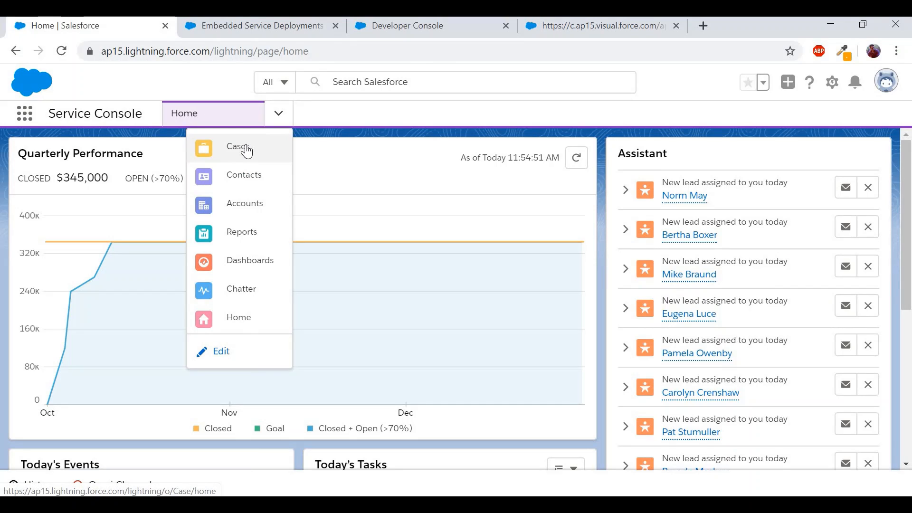
- Open case 00001027 from the All Open Cases list view
{"action": "left_click", "coordinate": [246, 148]}
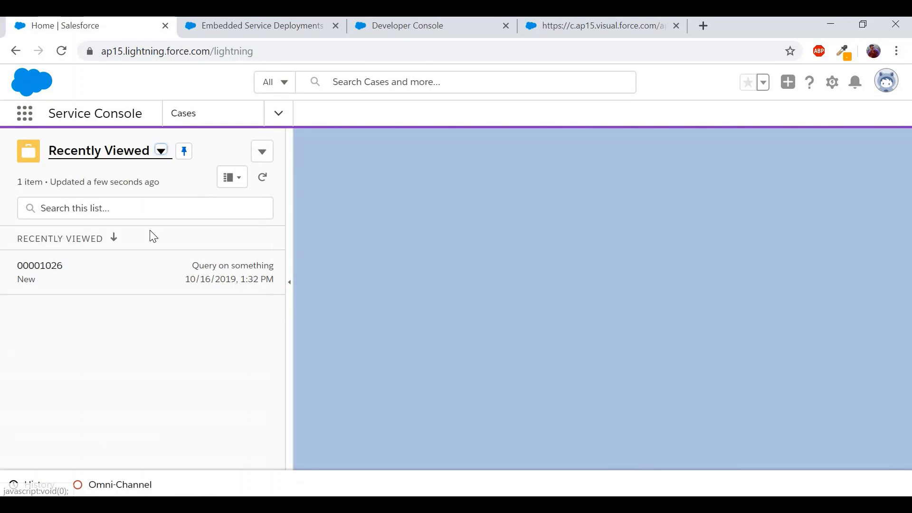
{"action": "left_click", "coordinate": [162, 151]}
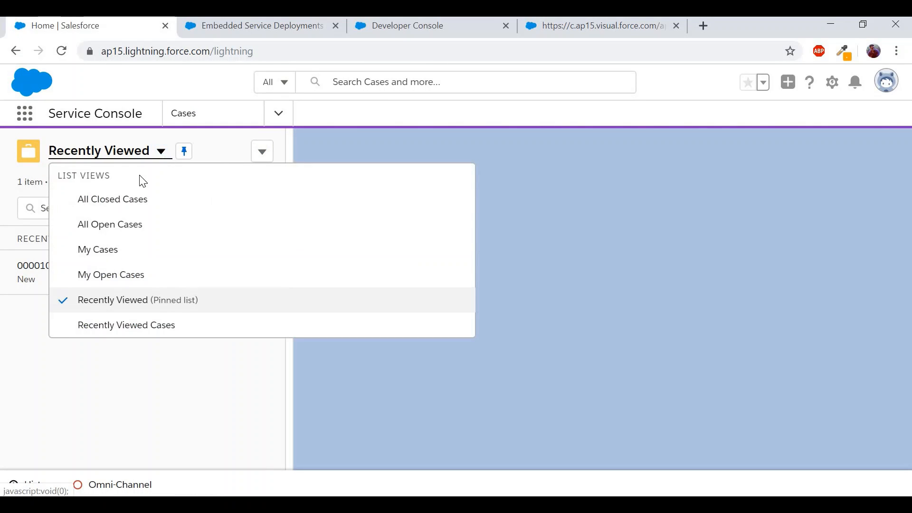
{"action": "left_click", "coordinate": [118, 225]}
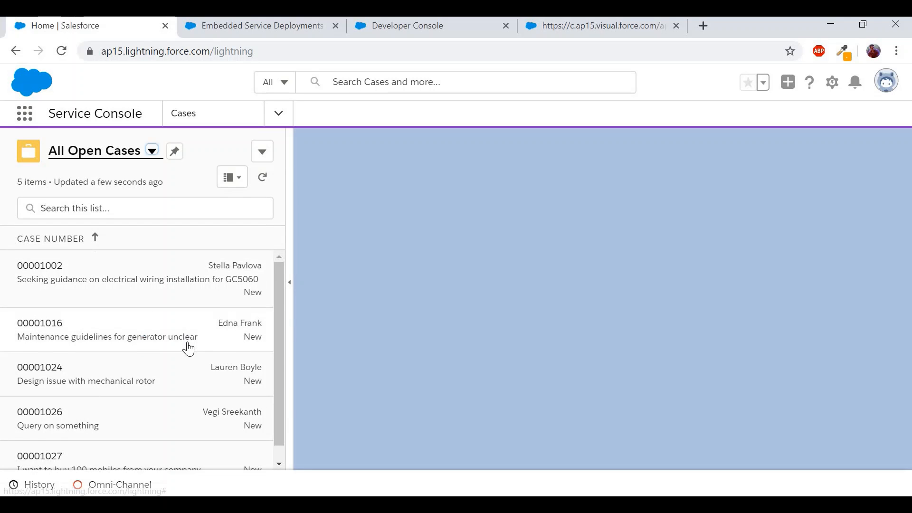
{"action": "scroll", "coordinate": [188, 349], "scroll_direction": "down", "scroll_amount": 1}
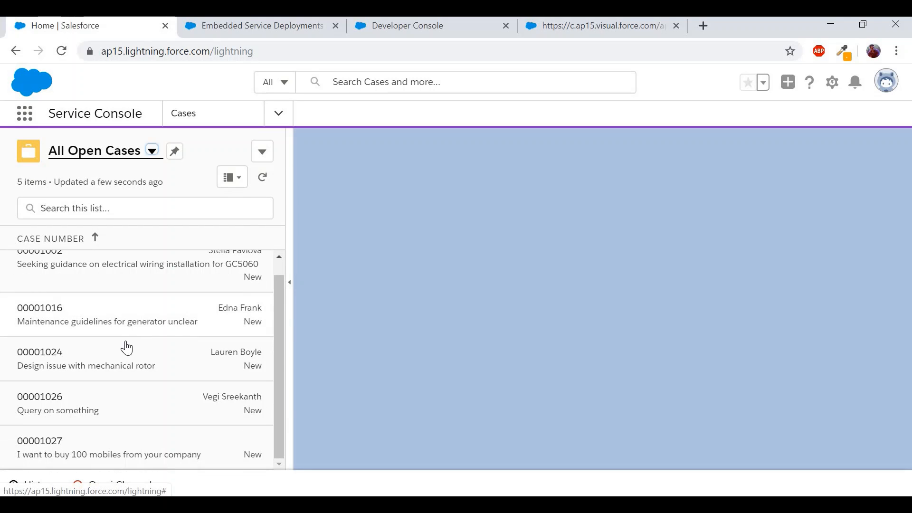
{"action": "left_click", "coordinate": [55, 448]}
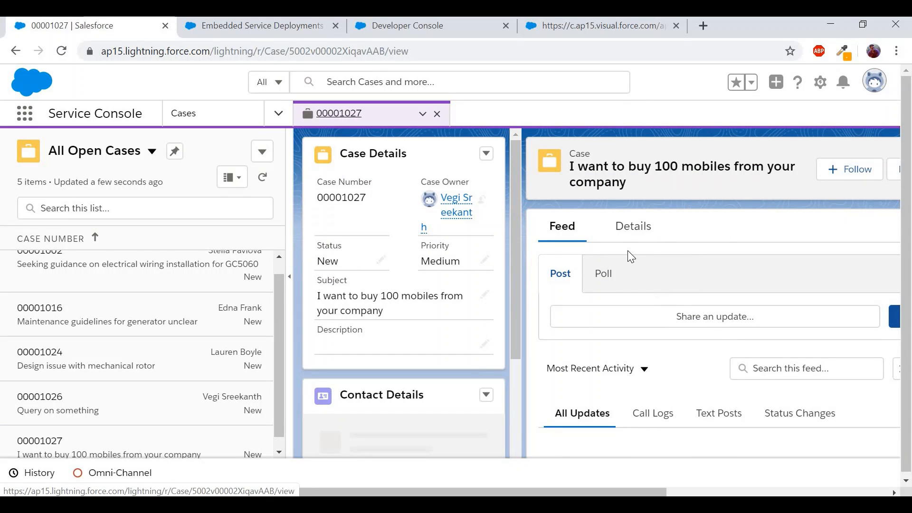
- Check case 00001027's subject, Web origin and web email, then return to the Case submitted confirmation
{"action": "left_click", "coordinate": [627, 238]}
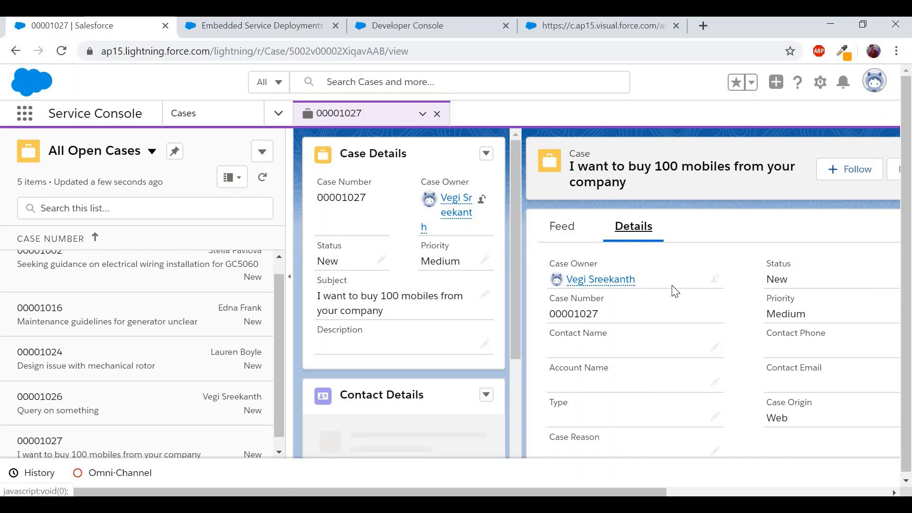
{"action": "scroll", "coordinate": [658, 314], "scroll_direction": "down", "scroll_amount": 4}
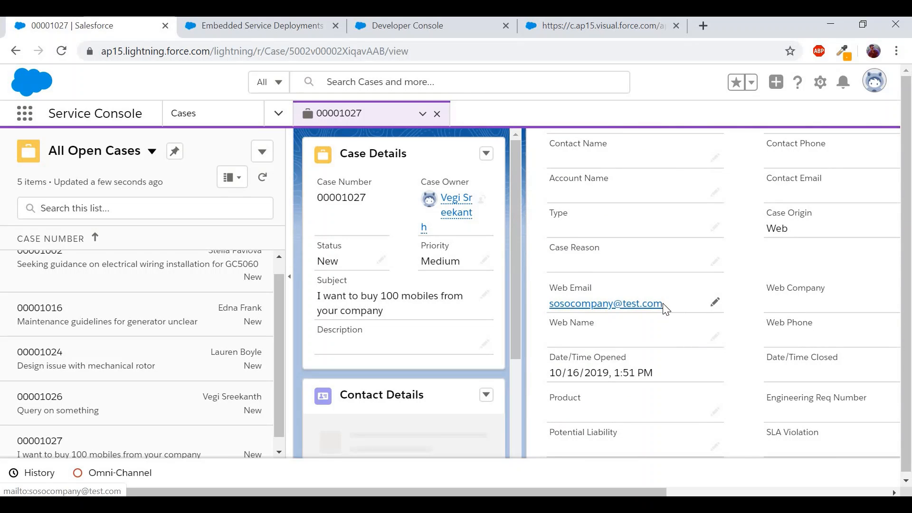
{"action": "left_click_drag", "start_coordinate": [663, 306], "coordinate": [547, 308]}
{"action": "scroll", "coordinate": [676, 281], "scroll_direction": "up", "scroll_amount": 4}
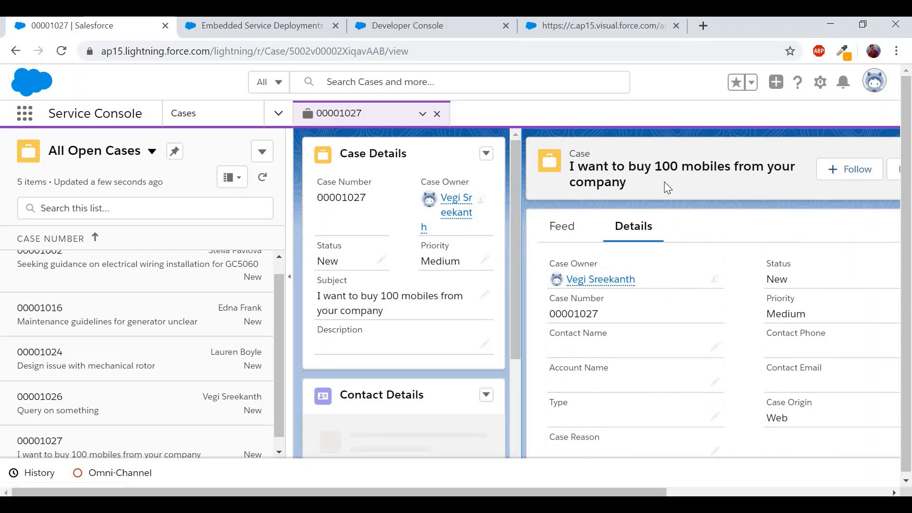
{"action": "left_click_drag", "start_coordinate": [574, 166], "coordinate": [581, 165]}
{"action": "scroll", "coordinate": [657, 318], "scroll_direction": "down", "scroll_amount": 5}
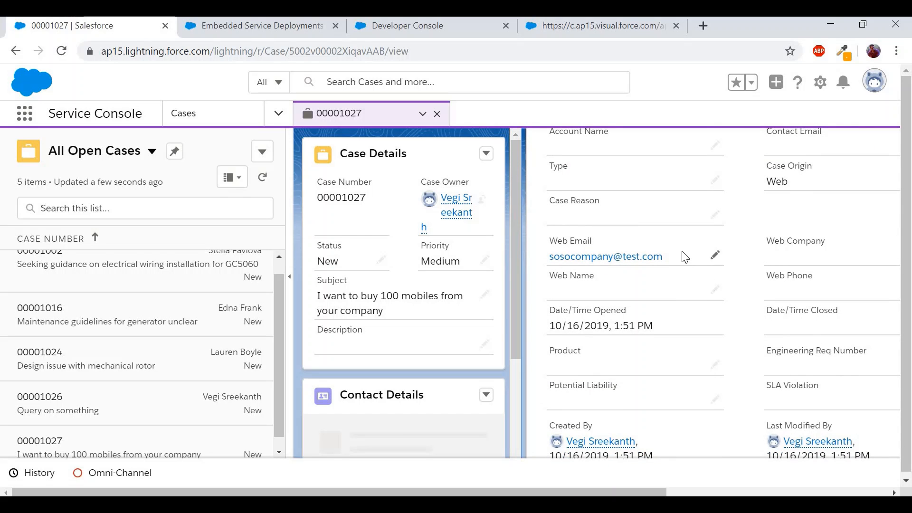
{"action": "left_click_drag", "start_coordinate": [654, 258], "coordinate": [555, 251]}
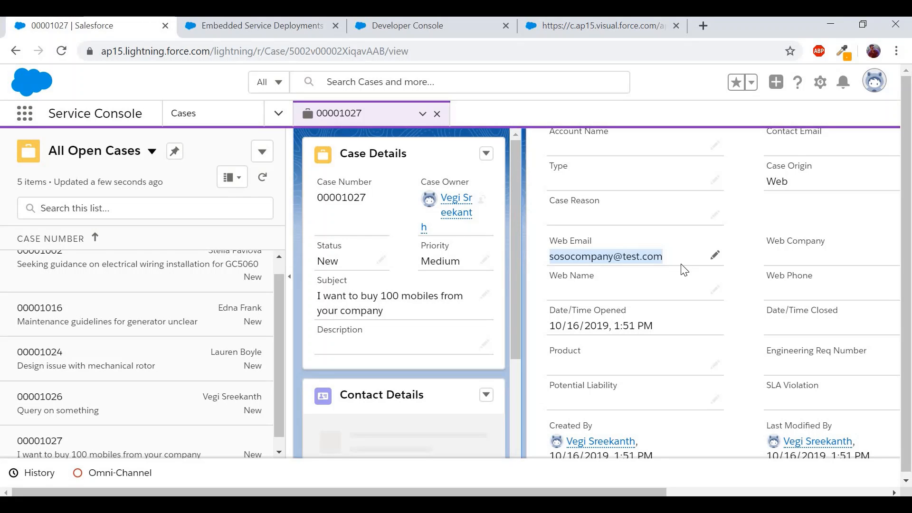
{"action": "left_click", "coordinate": [625, 30]}
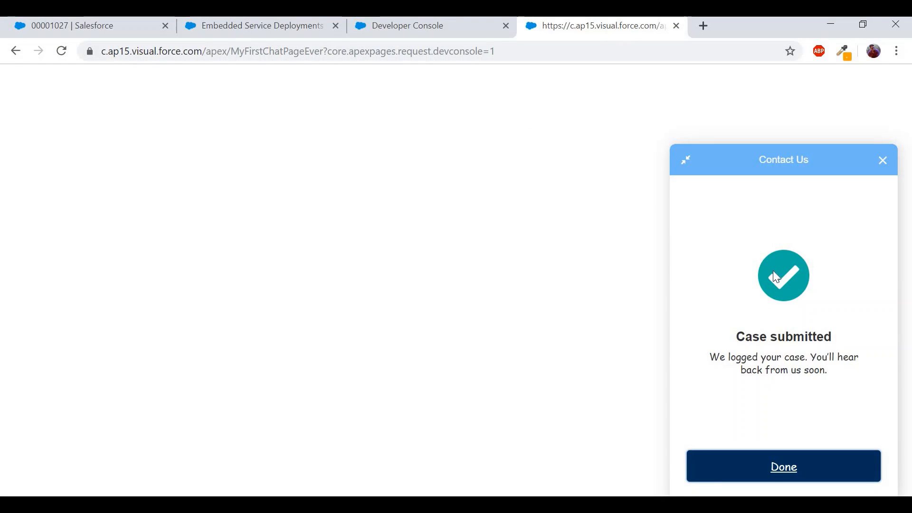